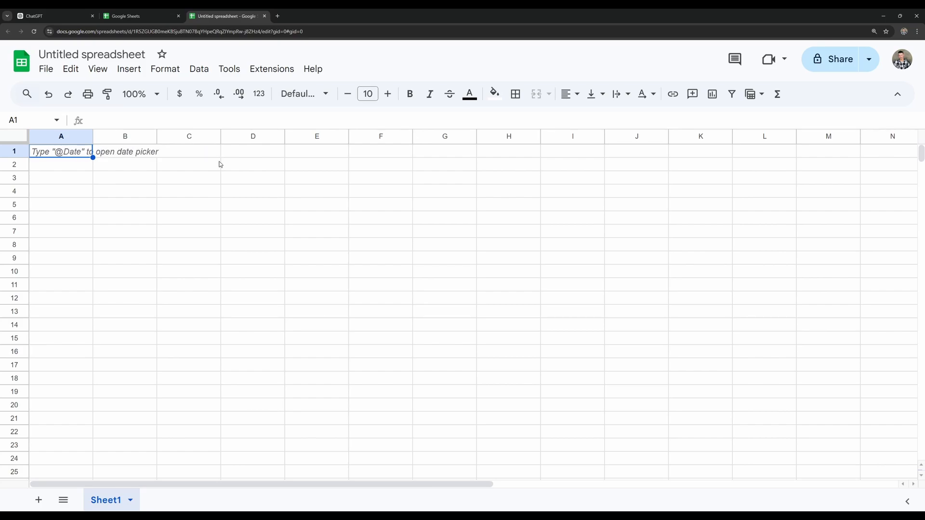
Step: Enter January in A1, merge it across A1:I1 and centre it horizontally
{"action": "type", "text": "January"}
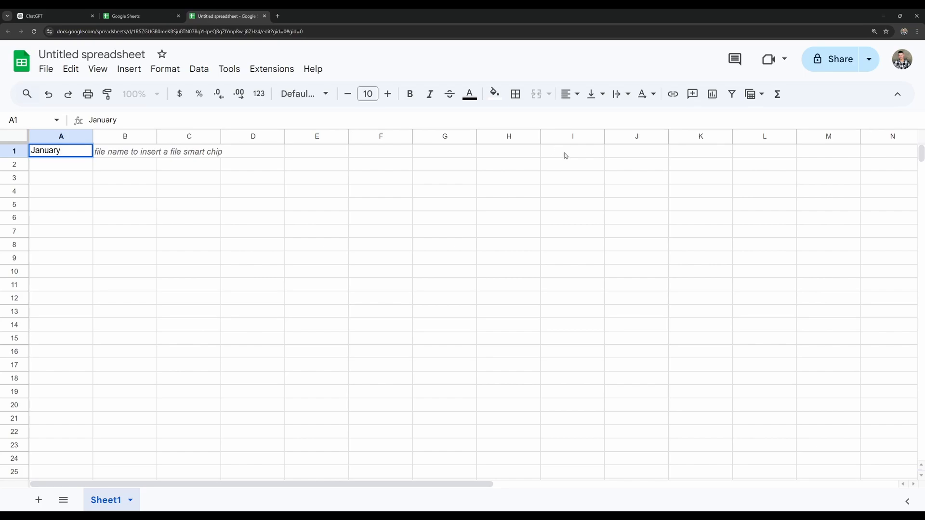
{"action": "left_click", "coordinate": [145, 169]}
{"action": "left_click", "coordinate": [74, 156]}
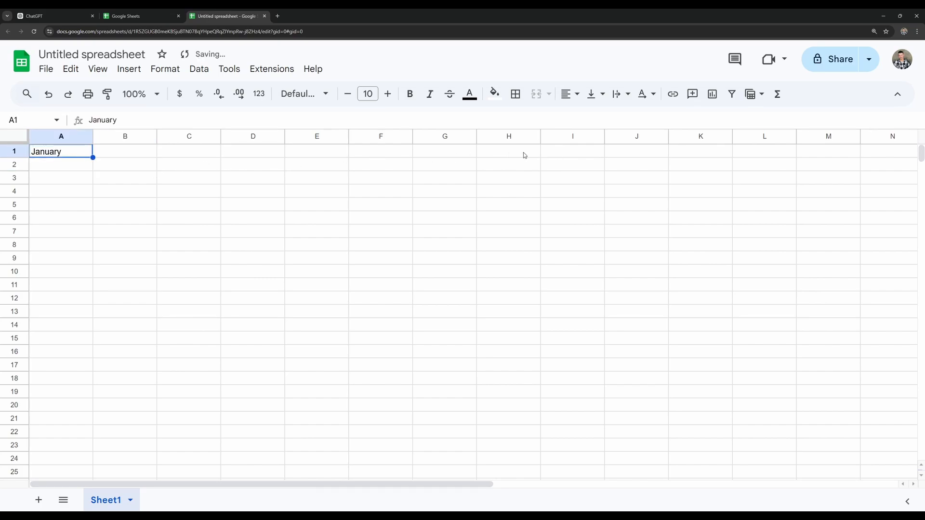
{"action": "left_click", "coordinate": [561, 152], "text": "shift"}
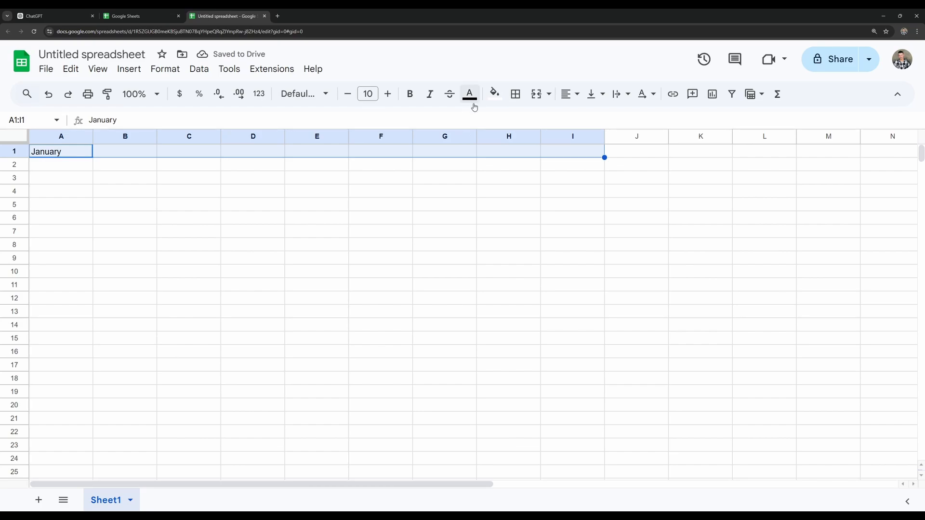
{"action": "left_click", "coordinate": [537, 94]}
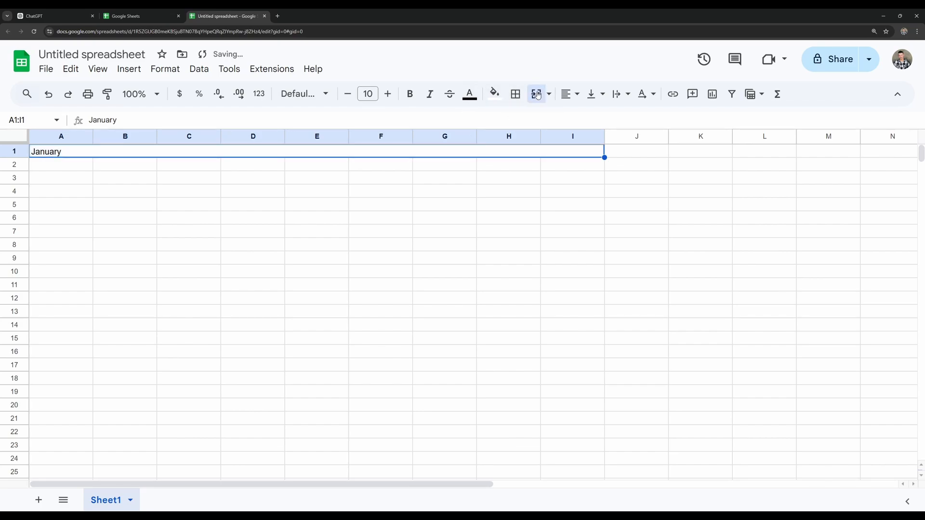
{"action": "left_click", "coordinate": [571, 94]}
{"action": "left_click", "coordinate": [587, 117]}
Step: Set the January title to font size 20 and make it bold
{"action": "left_click", "coordinate": [388, 94]}
{"action": "left_click", "coordinate": [387, 94]}
{"action": "left_click", "coordinate": [387, 94]}
{"action": "left_click", "coordinate": [387, 94]}
{"action": "left_click", "coordinate": [387, 94]}
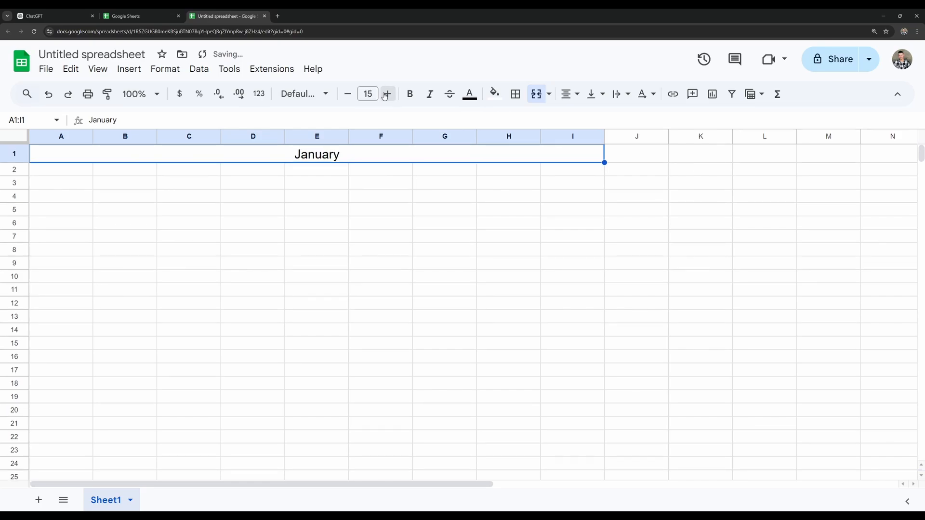
{"action": "left_click", "coordinate": [387, 94]}
{"action": "left_click", "coordinate": [387, 94]}
{"action": "left_click", "coordinate": [388, 94]}
{"action": "left_click", "coordinate": [388, 94]}
{"action": "left_click", "coordinate": [388, 94]}
{"action": "left_click", "coordinate": [411, 95]}
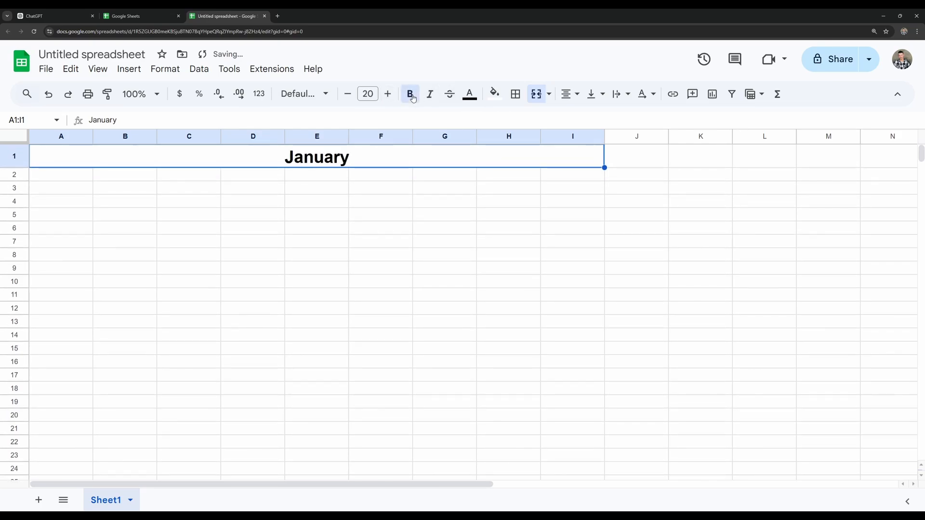
Step: Enter the section headings Income in A3 and Expenses in D3
{"action": "left_click", "coordinate": [81, 185]}
{"action": "type", "text": "Income"}
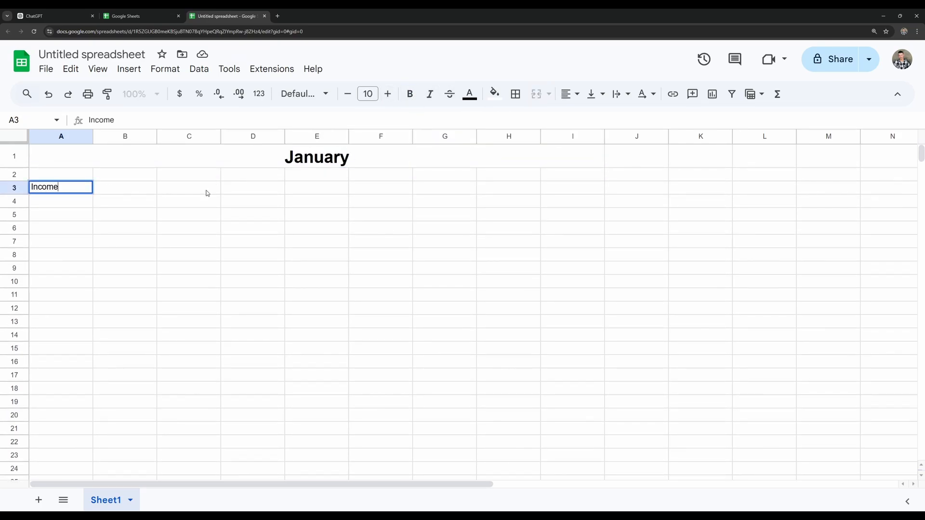
{"action": "left_click", "coordinate": [207, 193]}
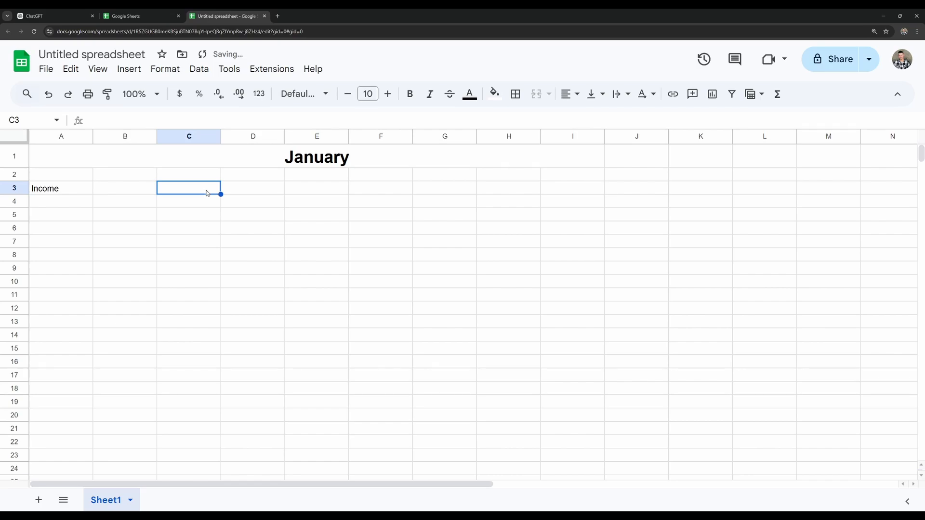
{"action": "key", "text": "Right"}
{"action": "type", "text": "Expenses"}
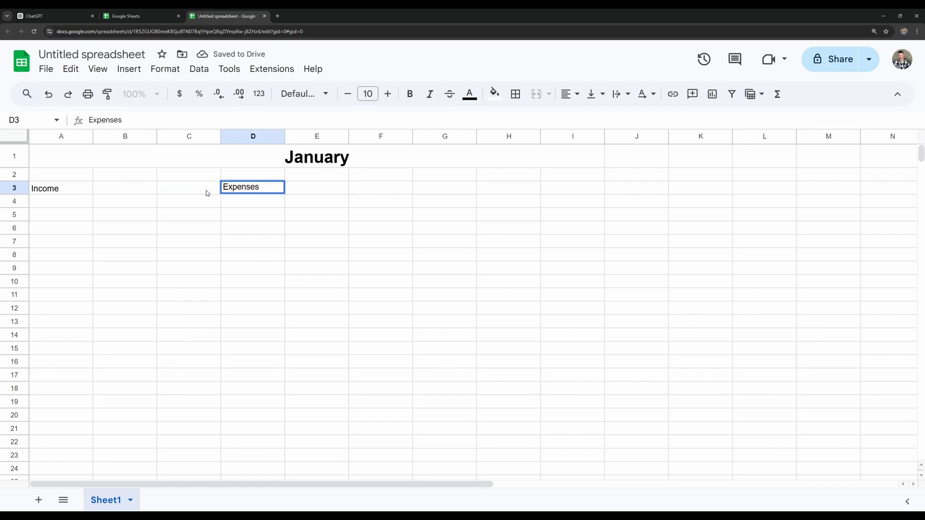
Step: Format the Income heading by merging A3:B3, centring and bolding the text, and filling it with light green
{"action": "left_click_drag", "start_coordinate": [65, 194], "coordinate": [99, 190]}
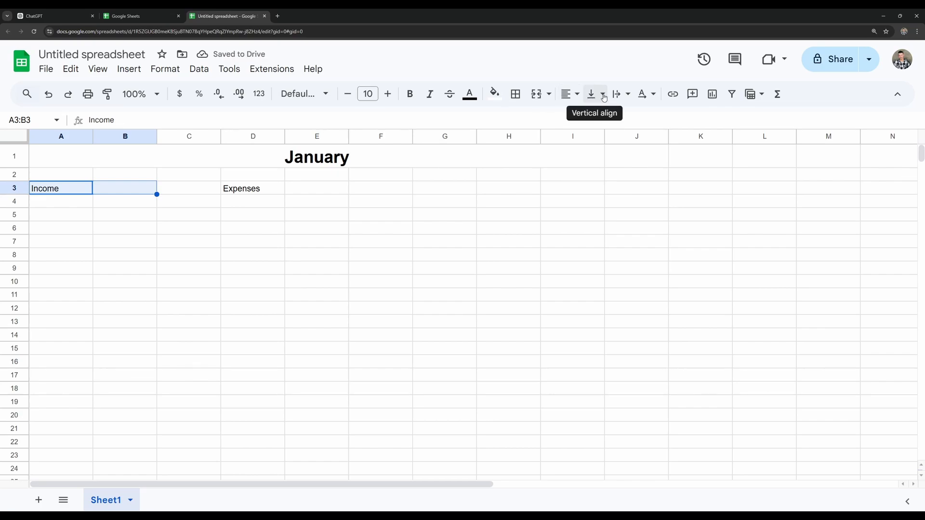
{"action": "left_click", "coordinate": [536, 94]}
{"action": "left_click", "coordinate": [563, 95]}
{"action": "left_click", "coordinate": [593, 119]}
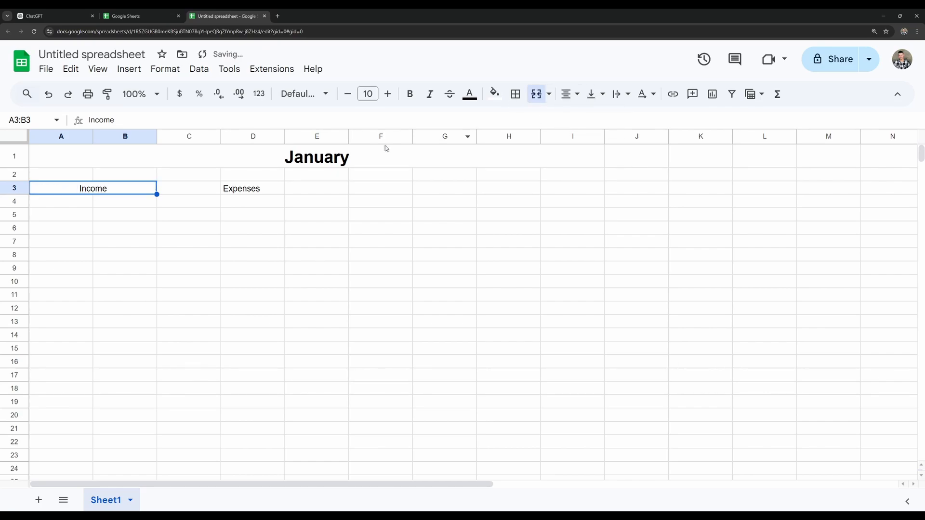
{"action": "left_click", "coordinate": [410, 94]}
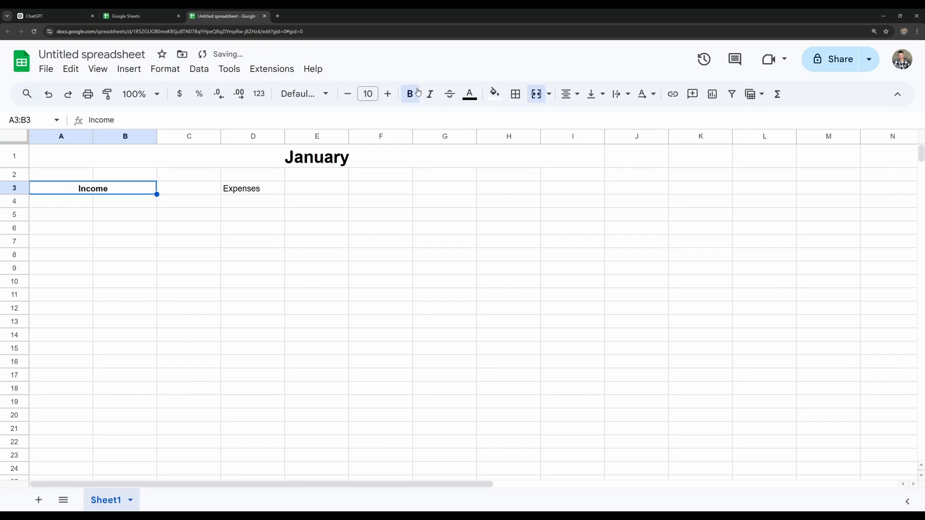
{"action": "left_click", "coordinate": [492, 95]}
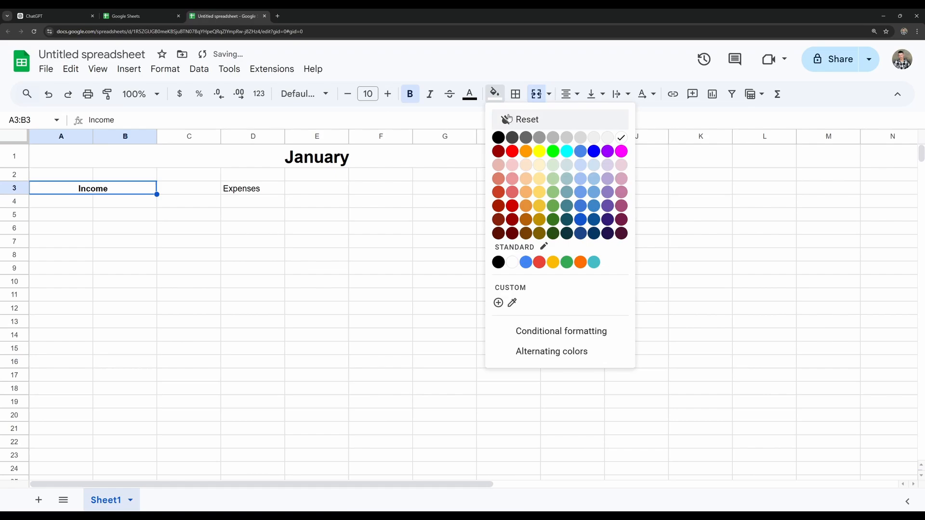
{"action": "left_click", "coordinate": [552, 180]}
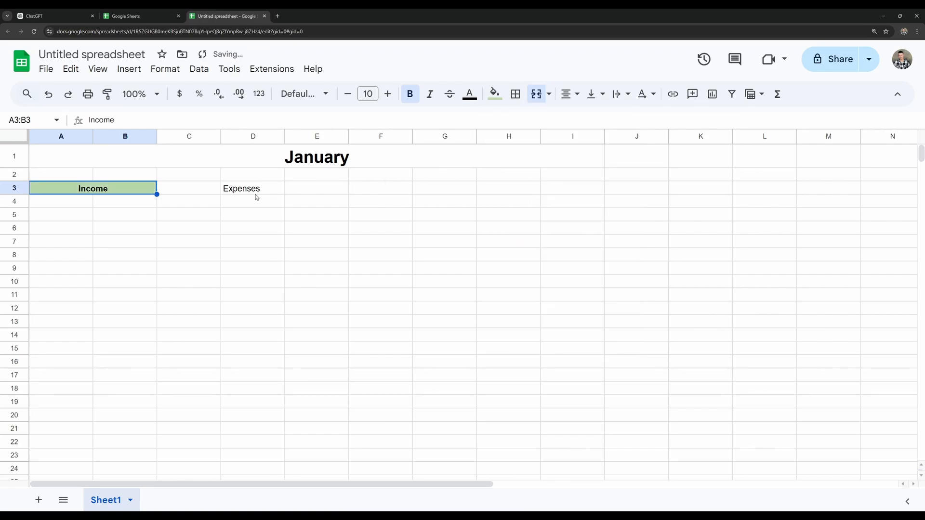
Step: Format the Expenses heading by merging D3:F3, centring and bolding the text, and filling it with light red
{"action": "left_click_drag", "start_coordinate": [255, 193], "coordinate": [357, 188]}
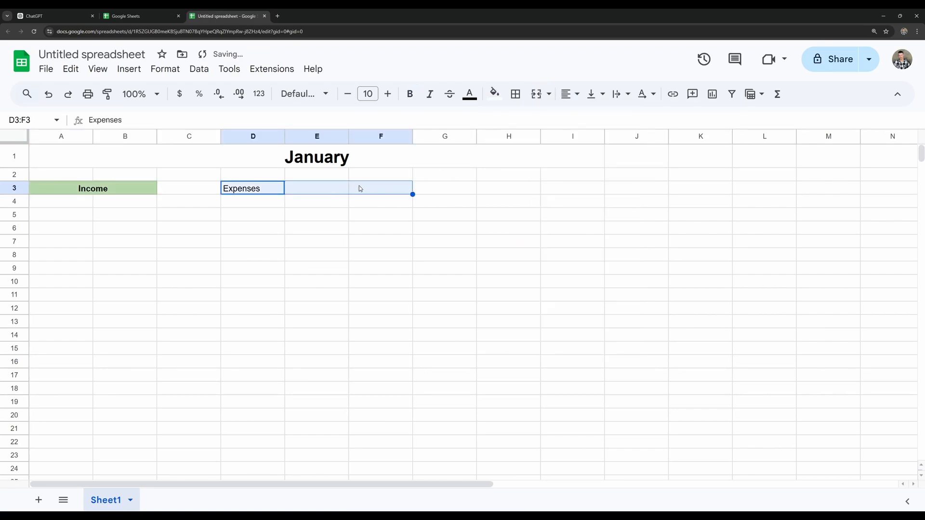
{"action": "left_click", "coordinate": [531, 98]}
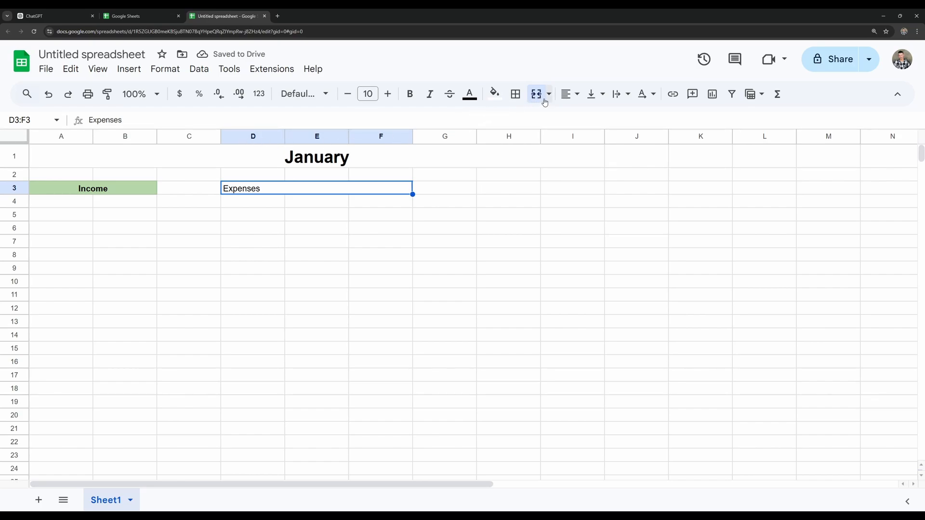
{"action": "left_click", "coordinate": [570, 94]}
{"action": "left_click", "coordinate": [586, 115]}
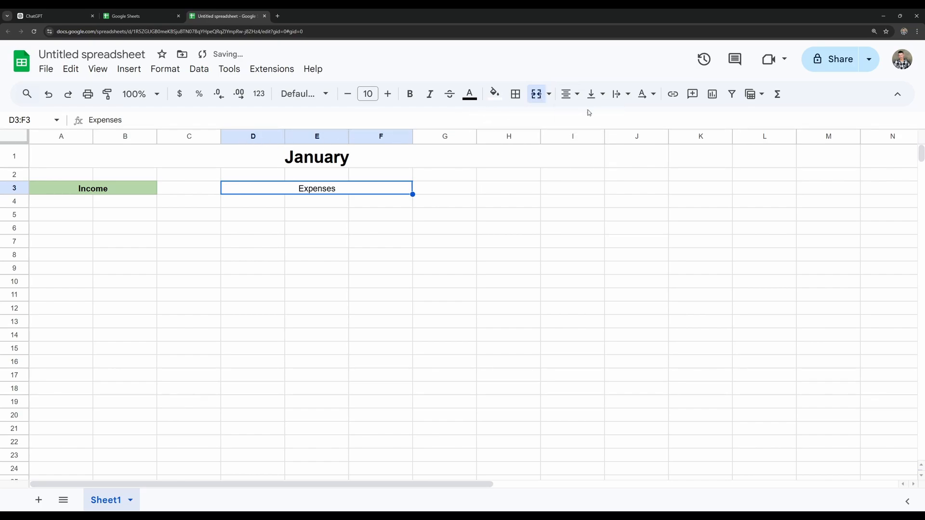
{"action": "left_click", "coordinate": [410, 94]}
{"action": "left_click", "coordinate": [494, 94]}
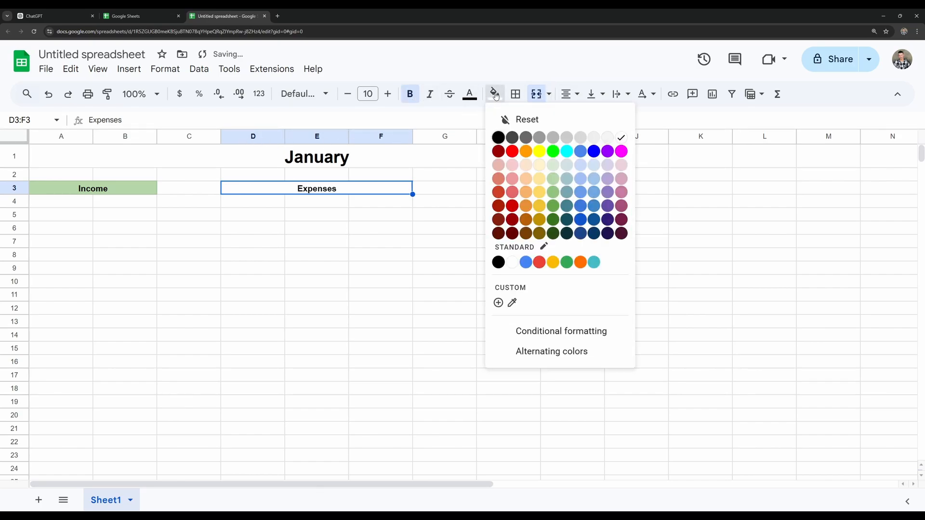
{"action": "left_click", "coordinate": [513, 179]}
{"action": "left_click", "coordinate": [269, 230]}
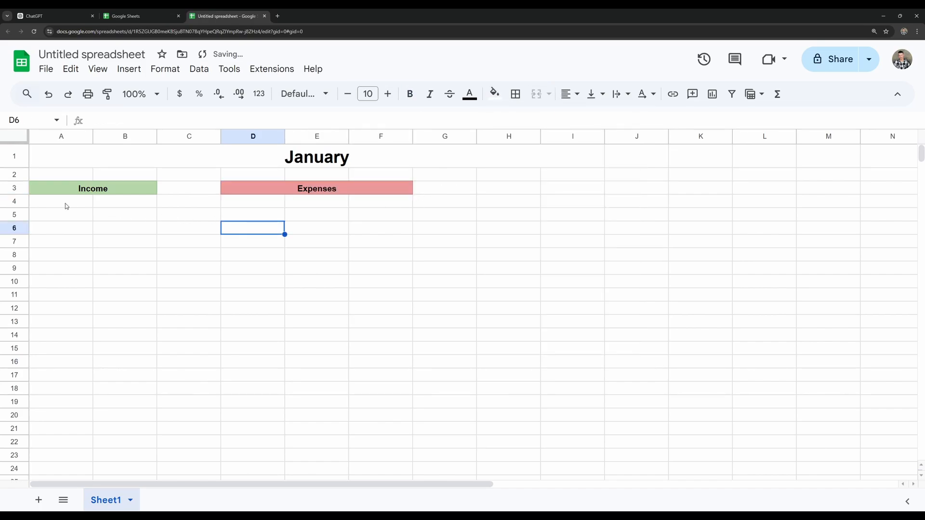
Step: Fill the Income area A4:B20 with a paler green than its heading
{"action": "left_click_drag", "start_coordinate": [66, 206], "coordinate": [120, 414]}
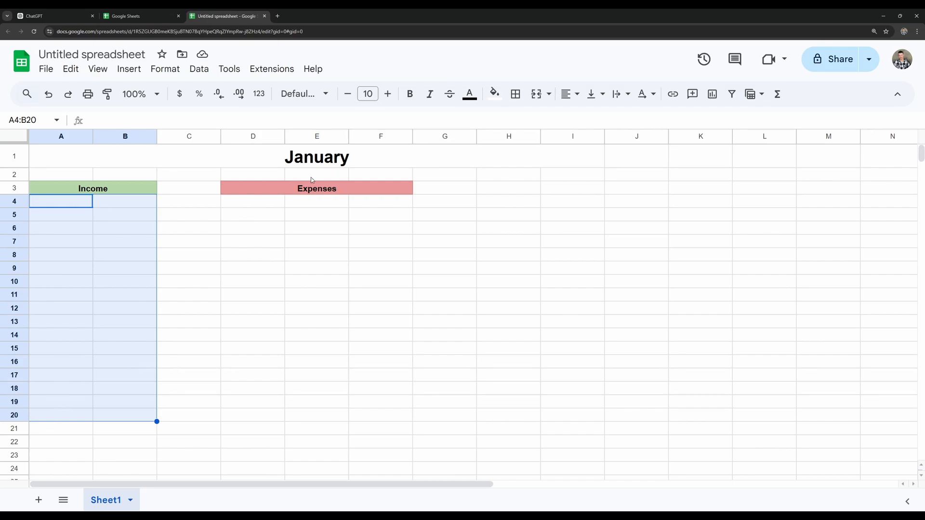
{"action": "left_click", "coordinate": [494, 93]}
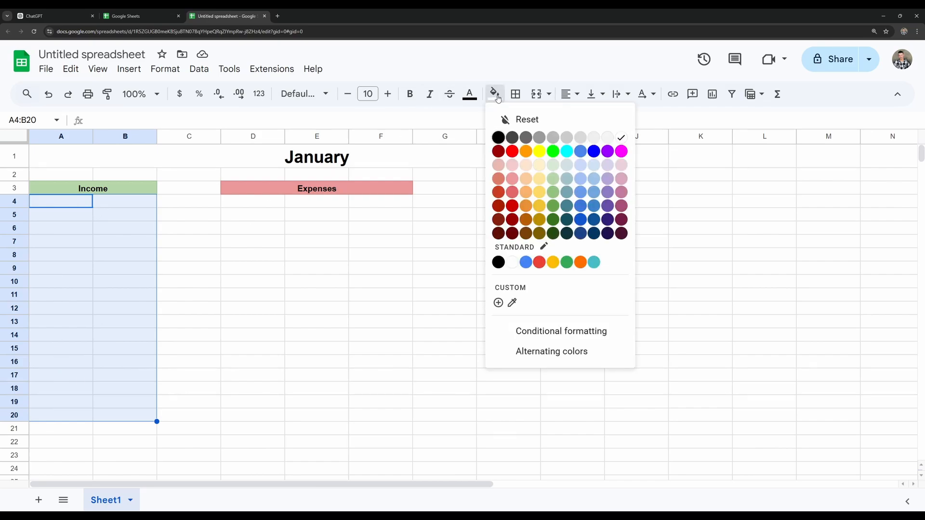
{"action": "left_click", "coordinate": [553, 168]}
Step: Fill the Expenses area D4:F20 with a paler red than its heading
{"action": "left_click_drag", "start_coordinate": [251, 206], "coordinate": [372, 413]}
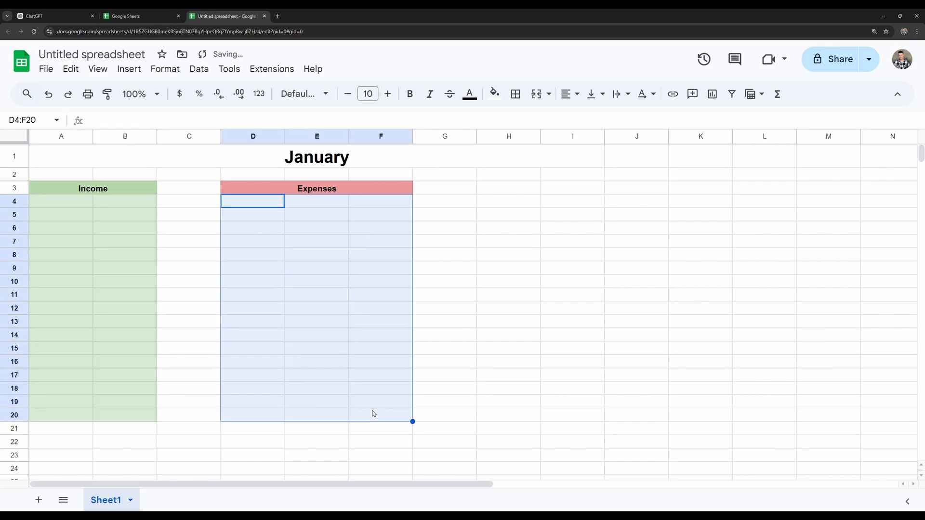
{"action": "left_click", "coordinate": [494, 93]}
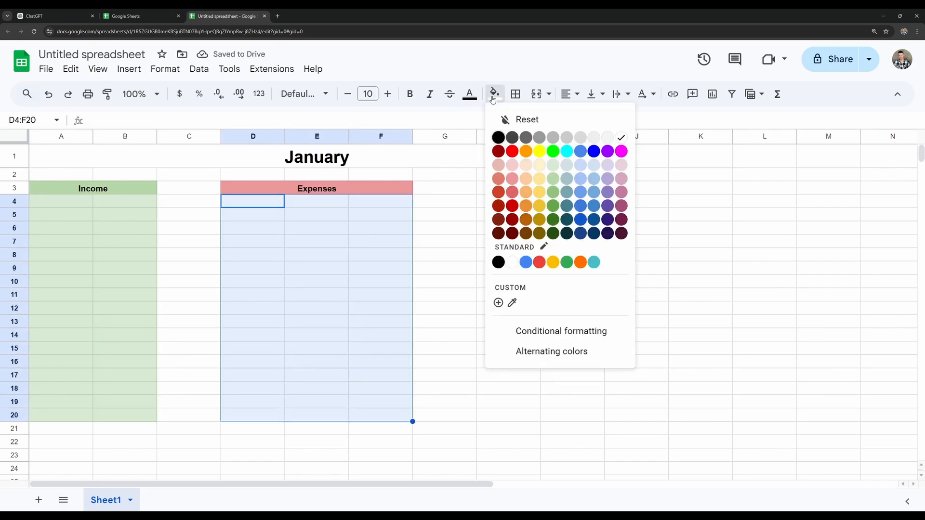
{"action": "left_click", "coordinate": [513, 166]}
{"action": "left_click", "coordinate": [475, 247]}
Step: Add a dropdown to cell E4 with the options Needs, Wants and Savings
{"action": "left_click", "coordinate": [325, 203]}
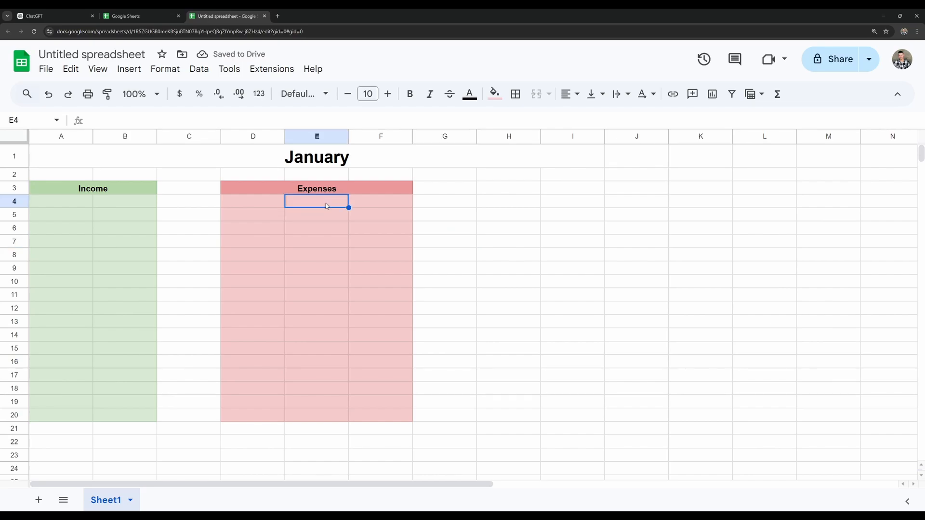
{"action": "right_click", "coordinate": [326, 204]}
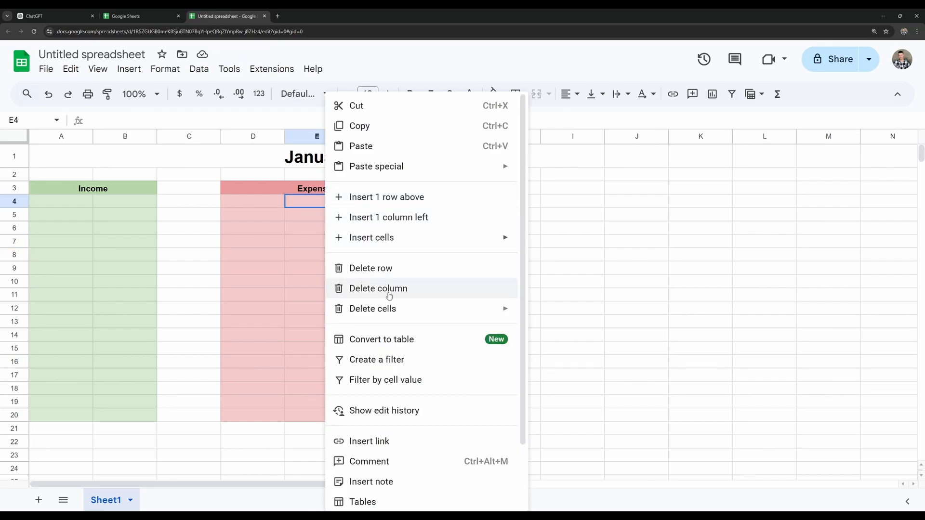
{"action": "scroll", "coordinate": [394, 423], "scroll_direction": "down", "scroll_amount": 1}
{"action": "scroll", "coordinate": [388, 434], "scroll_direction": "down", "scroll_amount": 2}
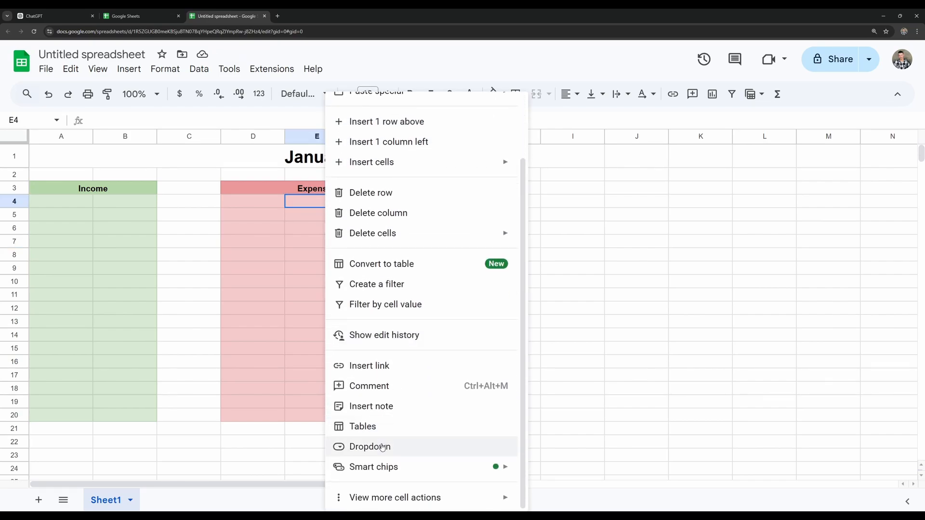
{"action": "left_click", "coordinate": [383, 447]}
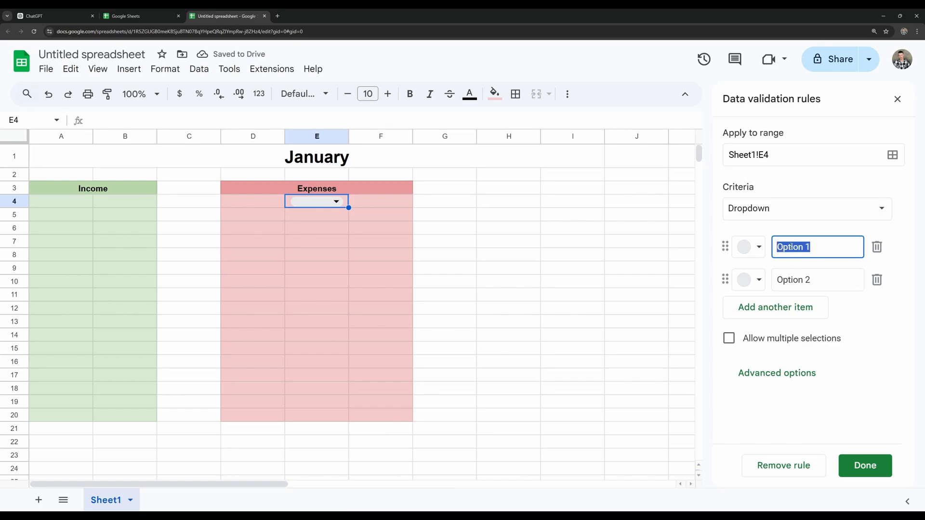
{"action": "type", "text": "Needs"}
{"action": "key", "text": "Tab"}
{"action": "key", "text": "Tab"}
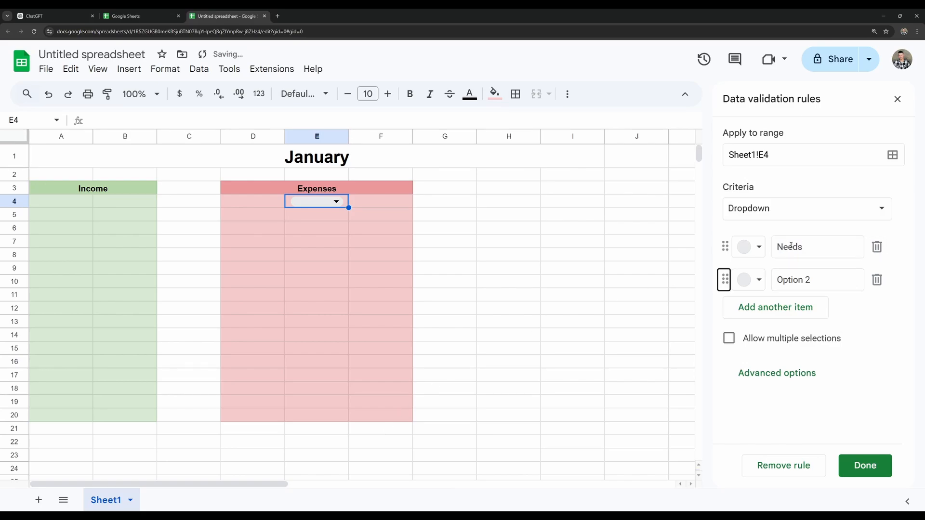
{"action": "key", "text": "Tab"}
{"action": "key", "text": "Tab"}
{"action": "type", "text": "Want"}
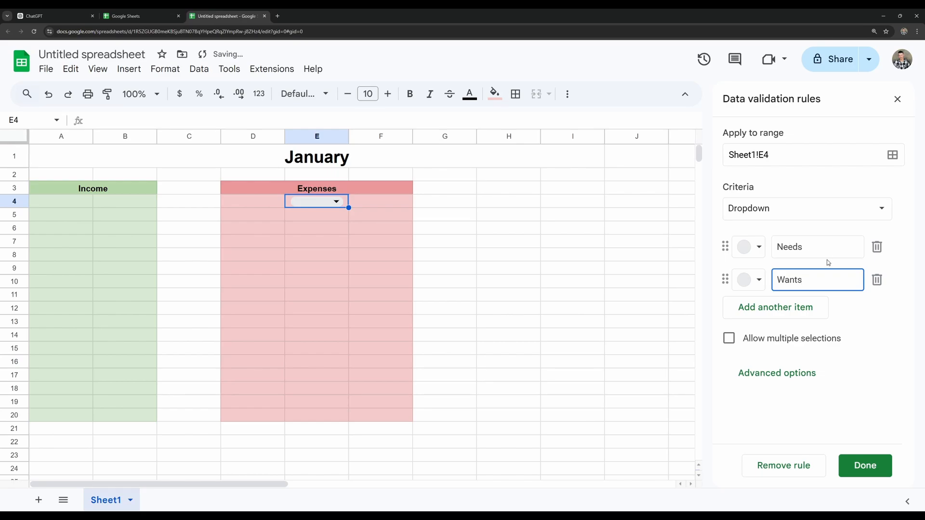
{"action": "left_click", "coordinate": [796, 305]}
{"action": "type", "text": "Savings"}
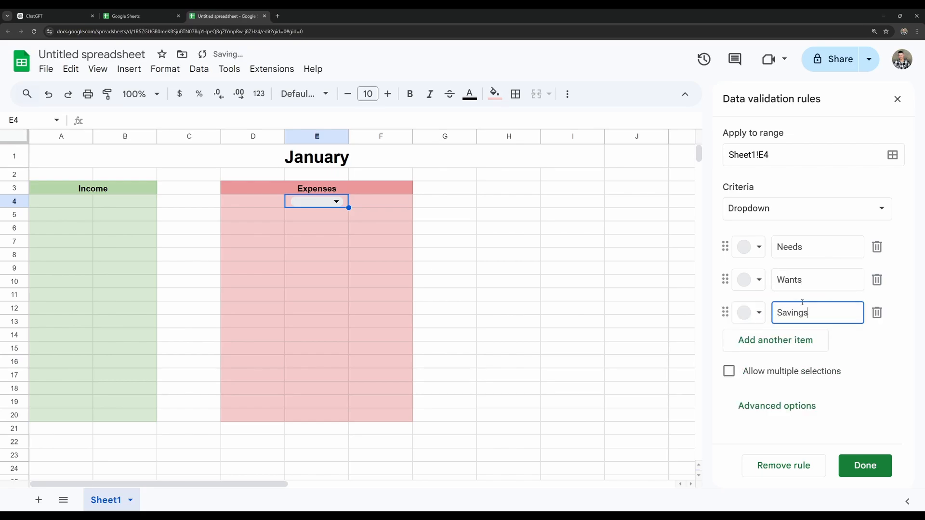
Step: Colour the dropdown options light red for Needs, dark red for Wants and light green for Savings
{"action": "left_click", "coordinate": [759, 247]}
{"action": "left_click", "coordinate": [772, 291]}
{"action": "left_click", "coordinate": [759, 279]}
{"action": "left_click", "coordinate": [772, 345]}
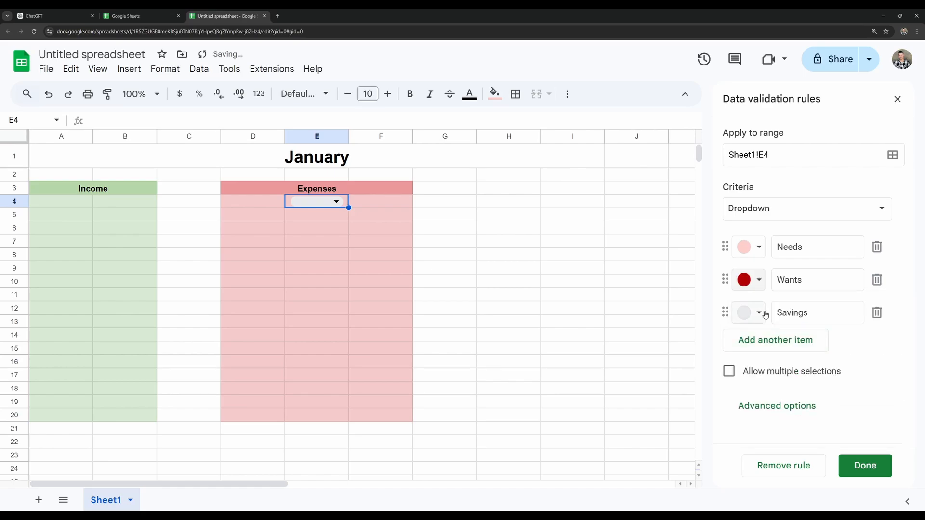
{"action": "left_click", "coordinate": [759, 312]}
{"action": "left_click", "coordinate": [834, 359]}
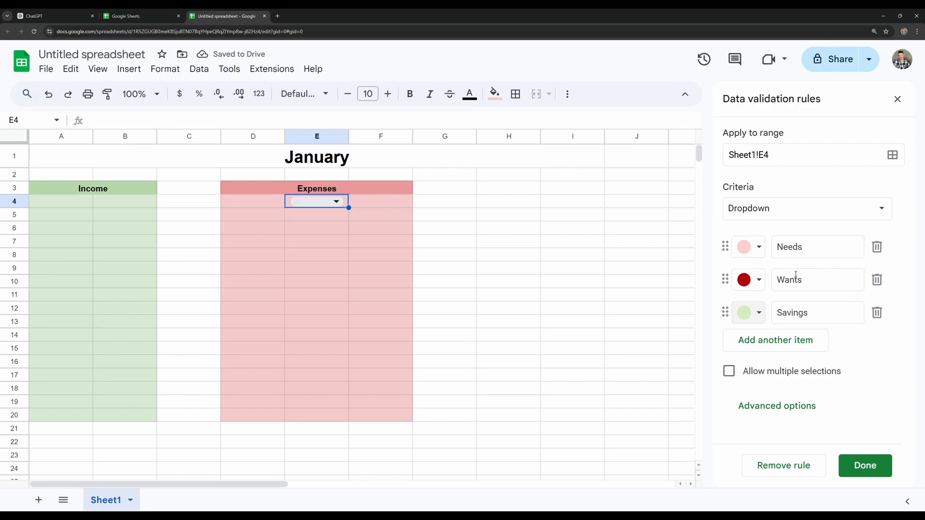
Step: Save the dropdown rule and copy the E4 dropdown down the column through E20
{"action": "left_click", "coordinate": [866, 466]}
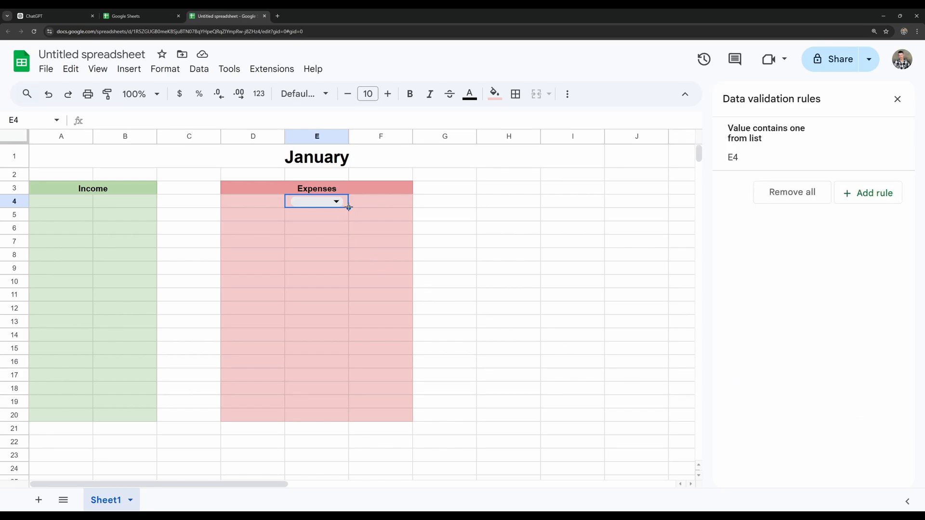
{"action": "left_click_drag", "start_coordinate": [346, 288], "coordinate": [349, 420]}
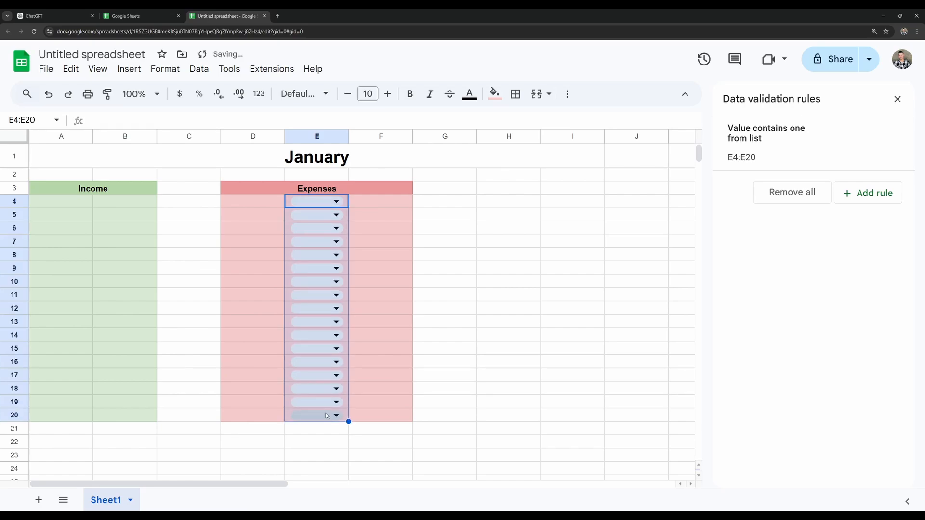
{"action": "left_click", "coordinate": [441, 265]}
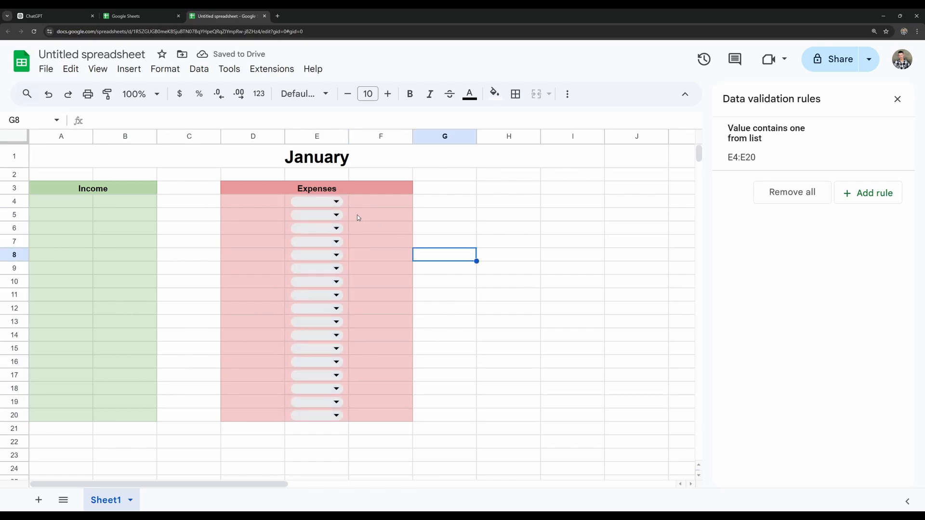
Step: Check the category options offered by the dropdown in E4
{"action": "left_click", "coordinate": [327, 203]}
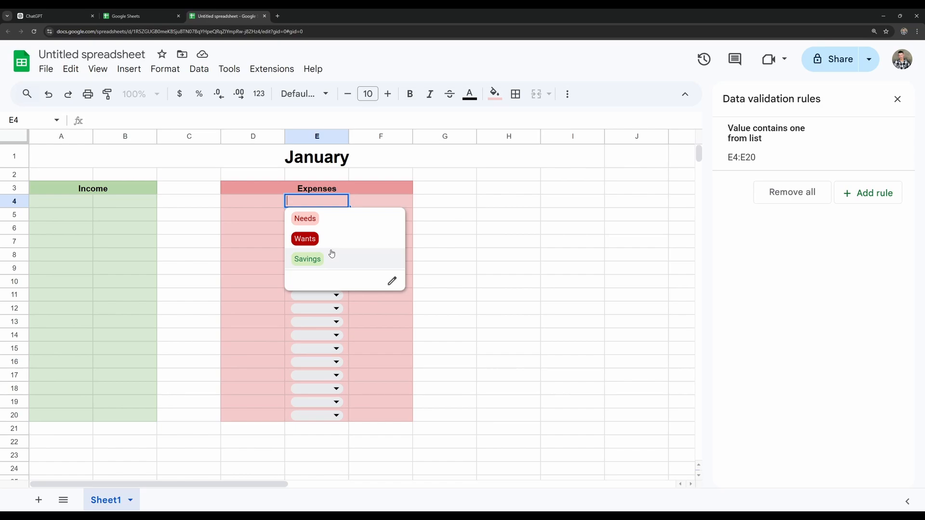
{"action": "key", "text": "Escape"}
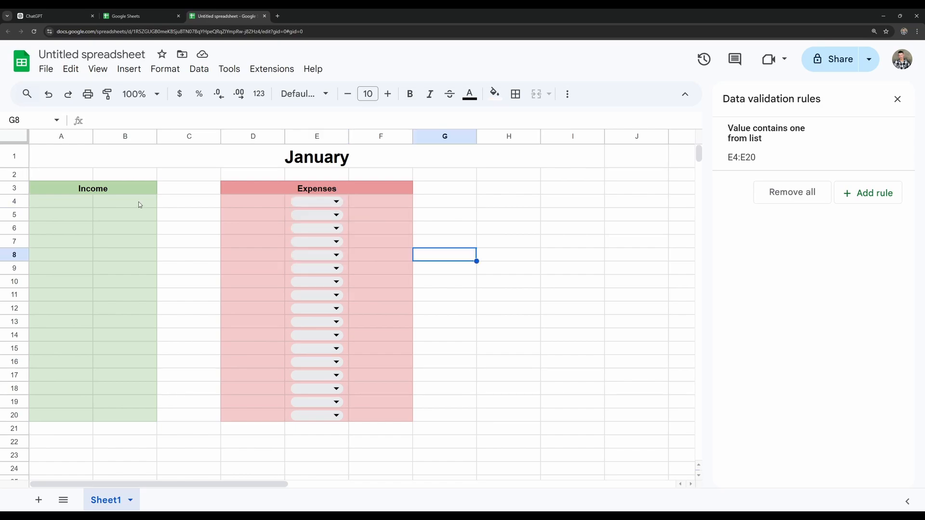
Step: Format the Income amounts B4:B20 and the Expenses amounts F4:F20 as currency
{"action": "left_click_drag", "start_coordinate": [138, 203], "coordinate": [135, 418]}
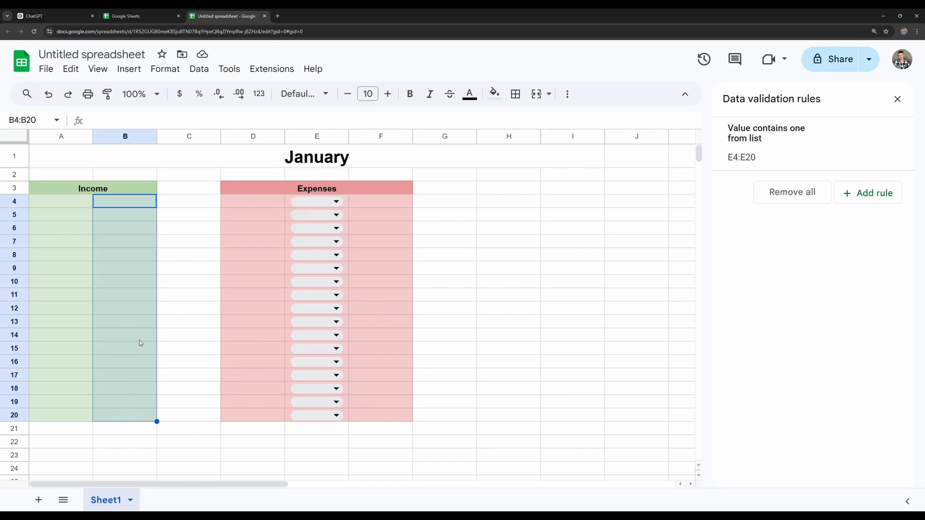
{"action": "left_click", "coordinate": [181, 95]}
{"action": "left_click_drag", "start_coordinate": [369, 201], "coordinate": [382, 418]}
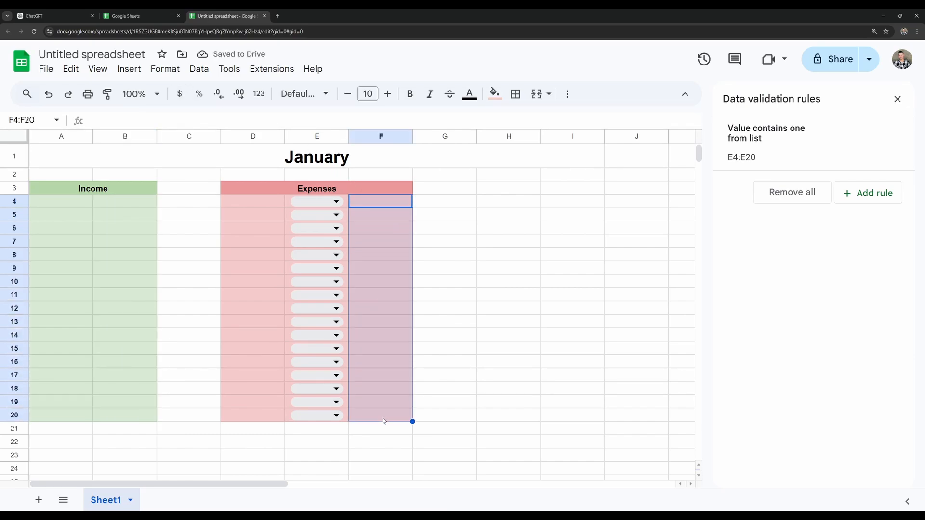
{"action": "left_click", "coordinate": [179, 94]}
Step: Enter the summary labels Total Income, Total Expenses and Left Over in cells H3 to H5
{"action": "left_click", "coordinate": [472, 192]}
{"action": "left_click", "coordinate": [485, 191]}
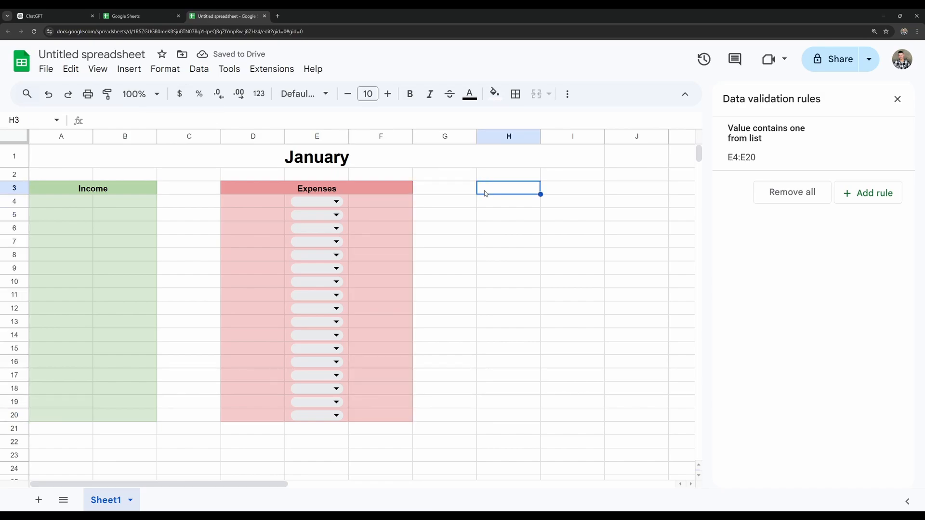
{"action": "type", "text": "Total Income"}
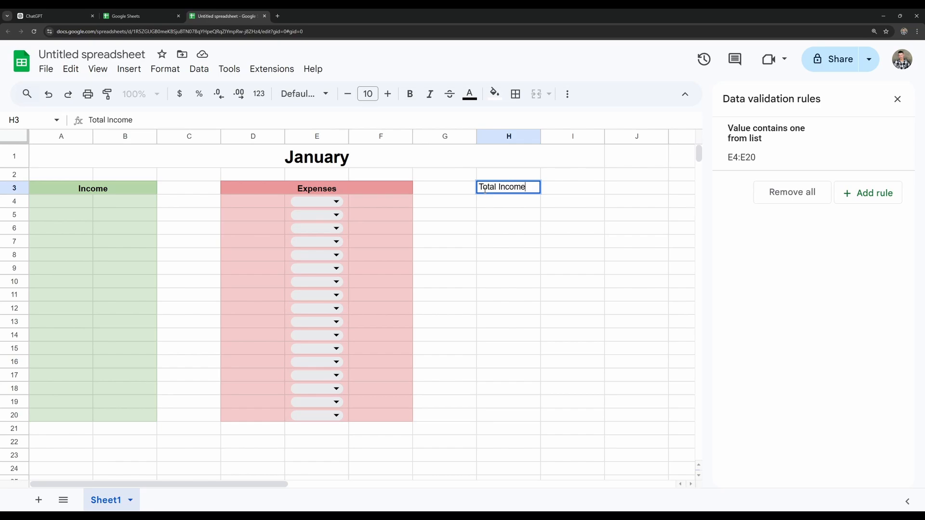
{"action": "key", "text": "Return"}
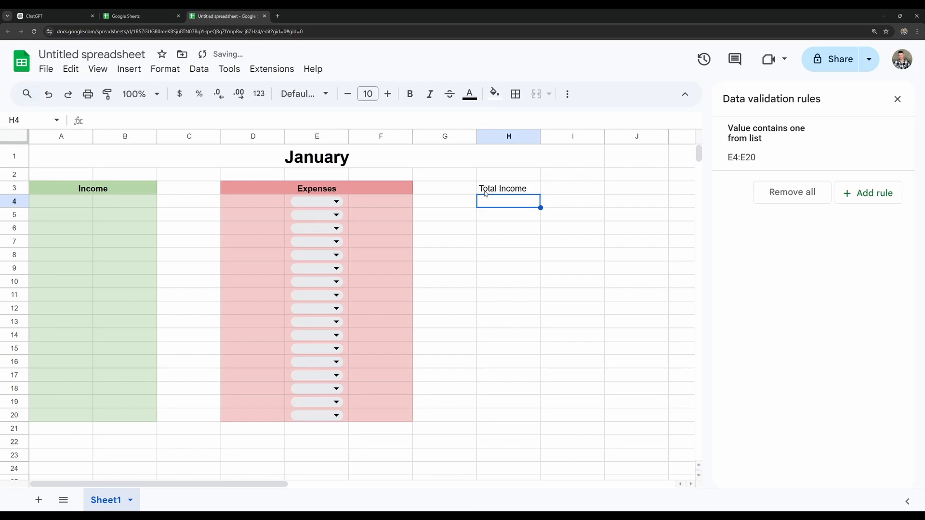
{"action": "type", "text": "Total Expenses"}
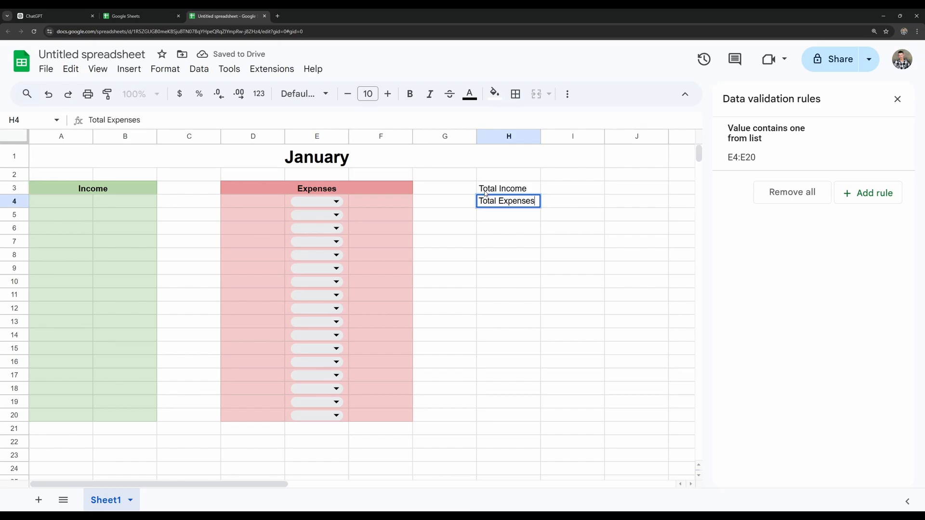
{"action": "key", "text": "Return"}
{"action": "type", "text": "Left Over"}
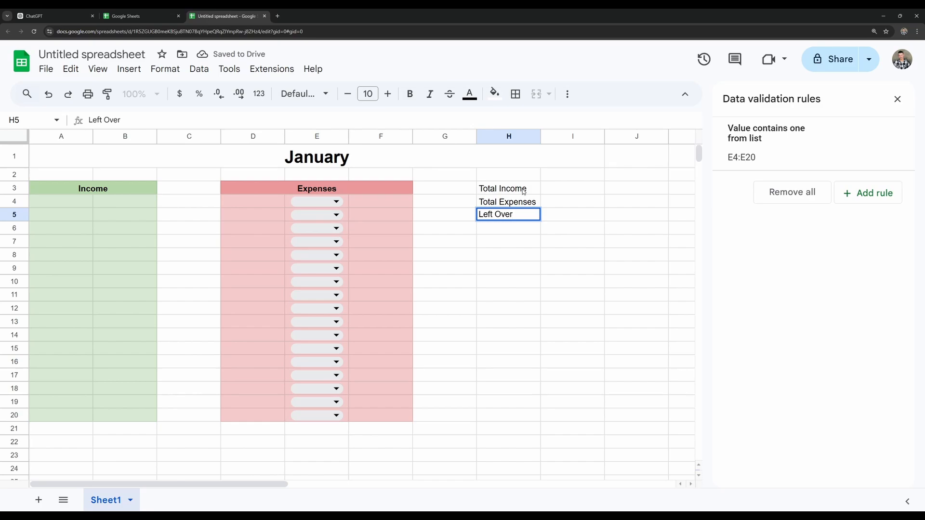
Step: Fill H3:I3 light green, H4:I4 light red and H5:I5 light gray, and format I3:I5 as currency
{"action": "left_click_drag", "start_coordinate": [534, 192], "coordinate": [550, 190]}
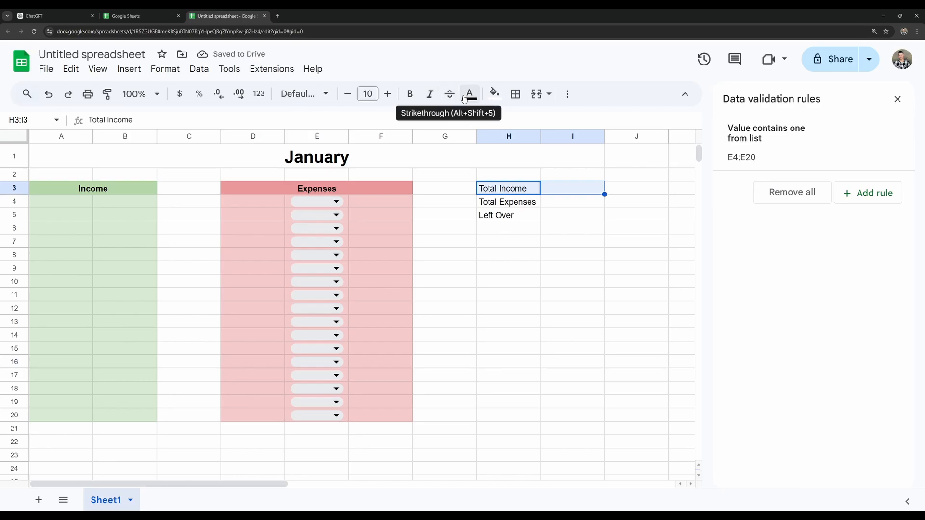
{"action": "left_click", "coordinate": [494, 94]}
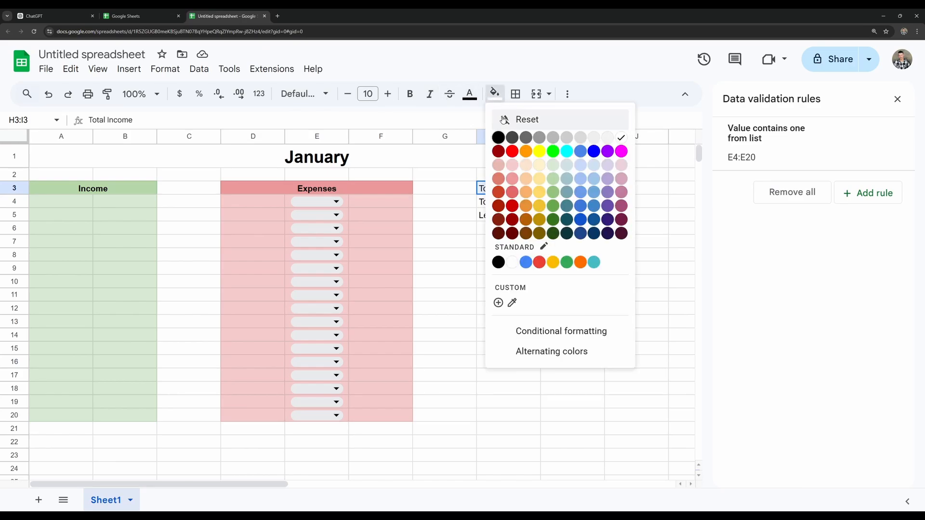
{"action": "left_click", "coordinate": [554, 169]}
{"action": "left_click_drag", "start_coordinate": [538, 201], "coordinate": [549, 203]}
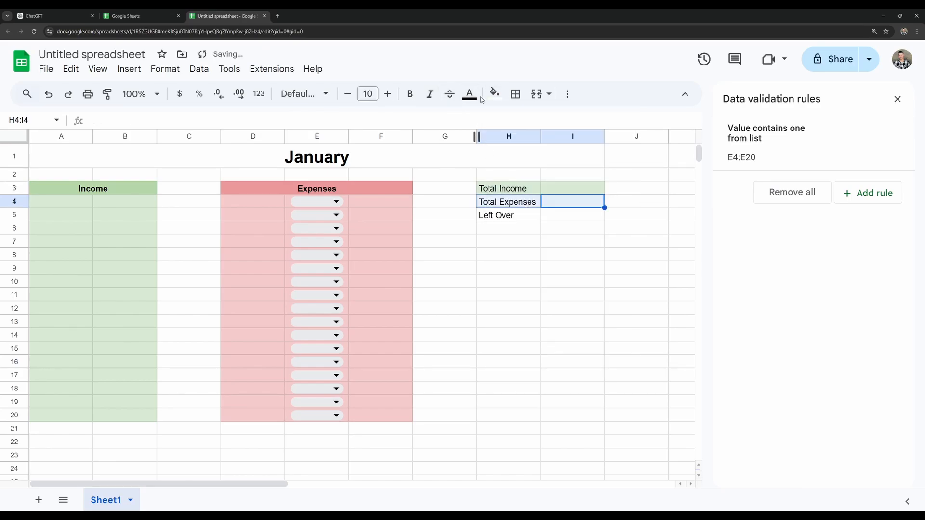
{"action": "left_click", "coordinate": [498, 100]}
{"action": "left_click", "coordinate": [515, 165]}
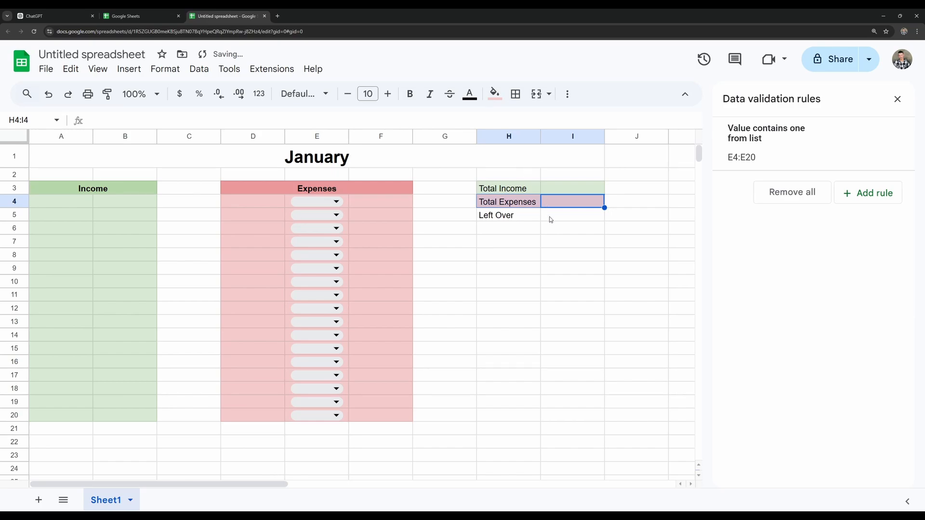
{"action": "left_click_drag", "start_coordinate": [551, 220], "coordinate": [520, 215]}
{"action": "left_click", "coordinate": [494, 93]}
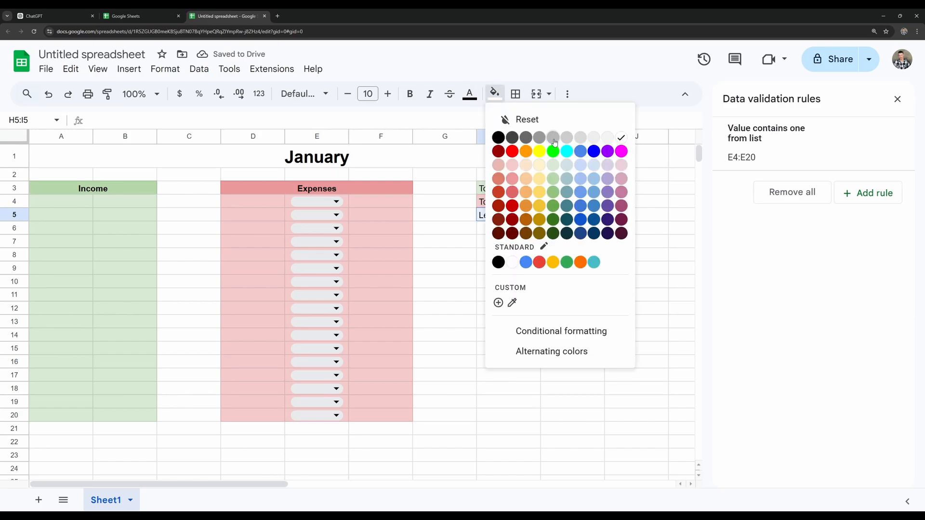
{"action": "left_click", "coordinate": [594, 138]}
{"action": "left_click", "coordinate": [533, 251]}
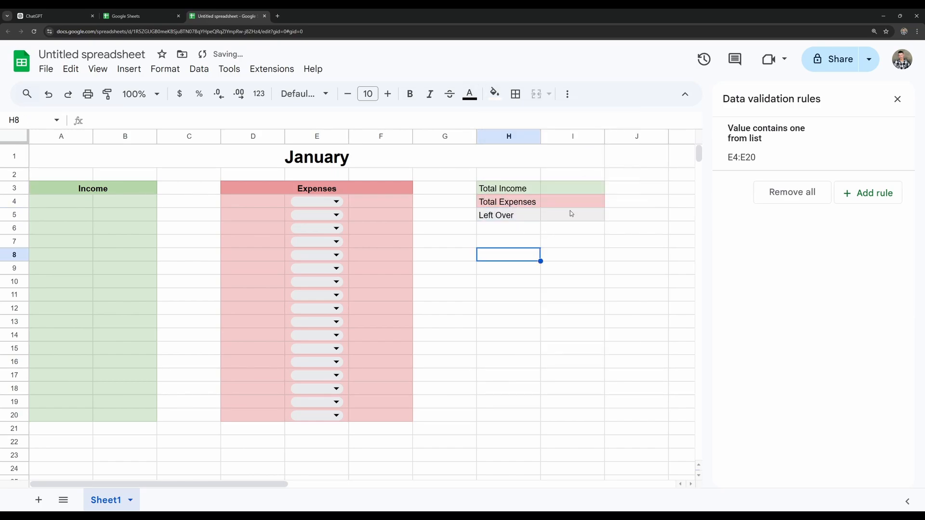
{"action": "left_click_drag", "start_coordinate": [568, 189], "coordinate": [570, 212]}
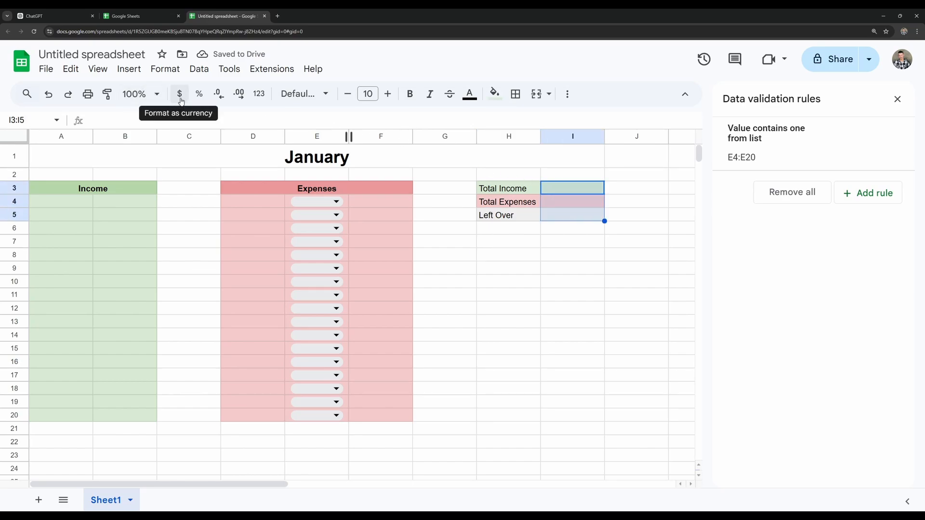
Step: Add a Goals heading in H12, merged across H12:J12, centred and bold
{"action": "left_click", "coordinate": [504, 309]}
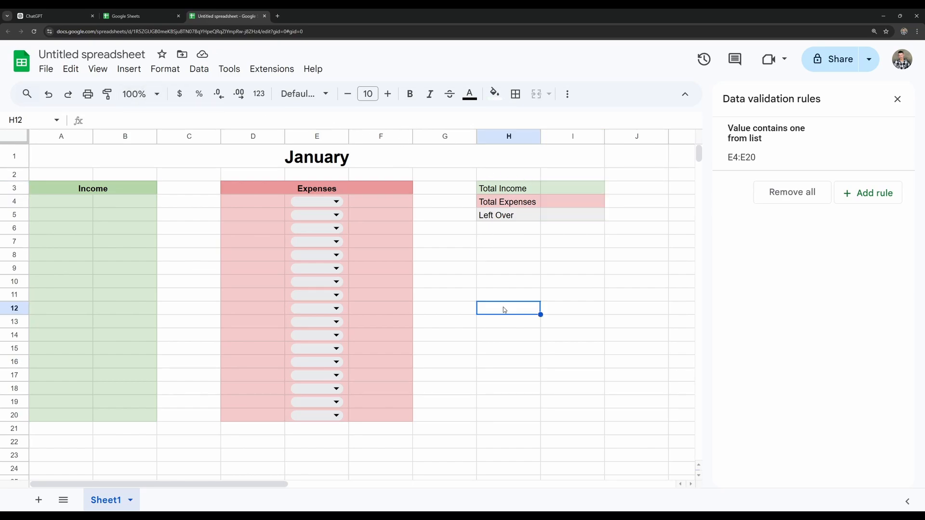
{"action": "type", "text": "Goals"}
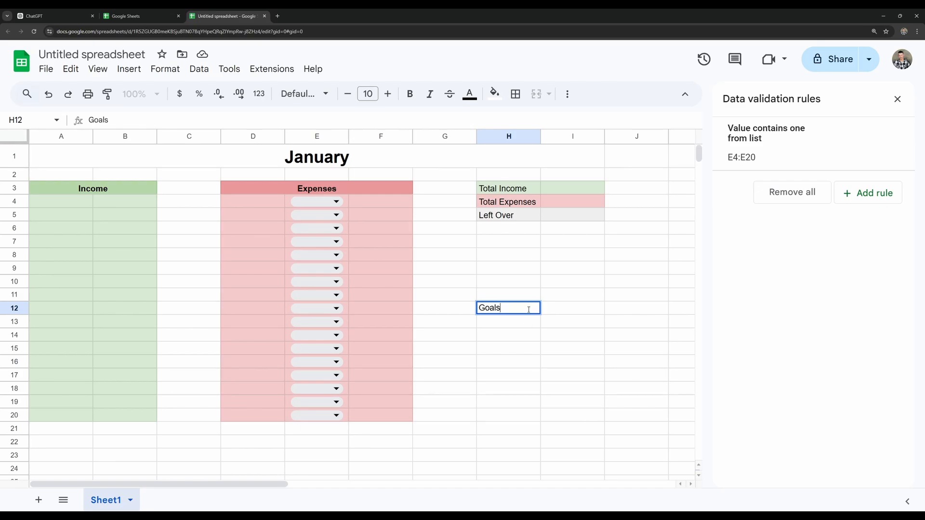
{"action": "left_click", "coordinate": [572, 310]}
{"action": "left_click_drag", "start_coordinate": [524, 311], "coordinate": [615, 312]}
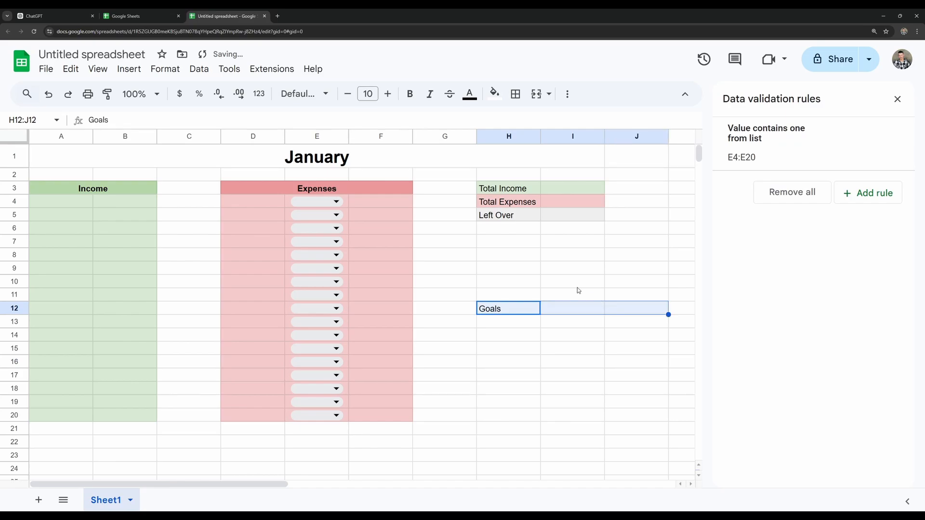
{"action": "left_click", "coordinate": [538, 98]}
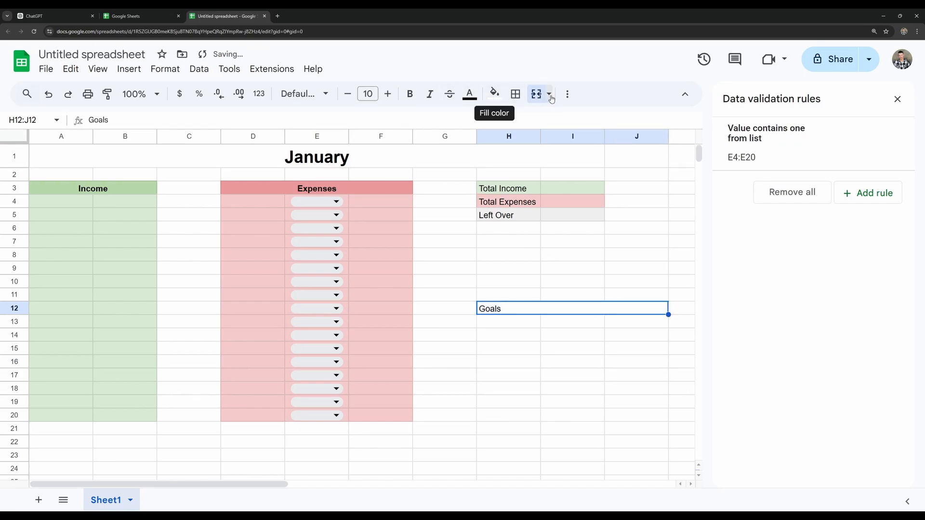
{"action": "scroll", "coordinate": [586, 153], "scroll_direction": "down", "scroll_amount": 1}
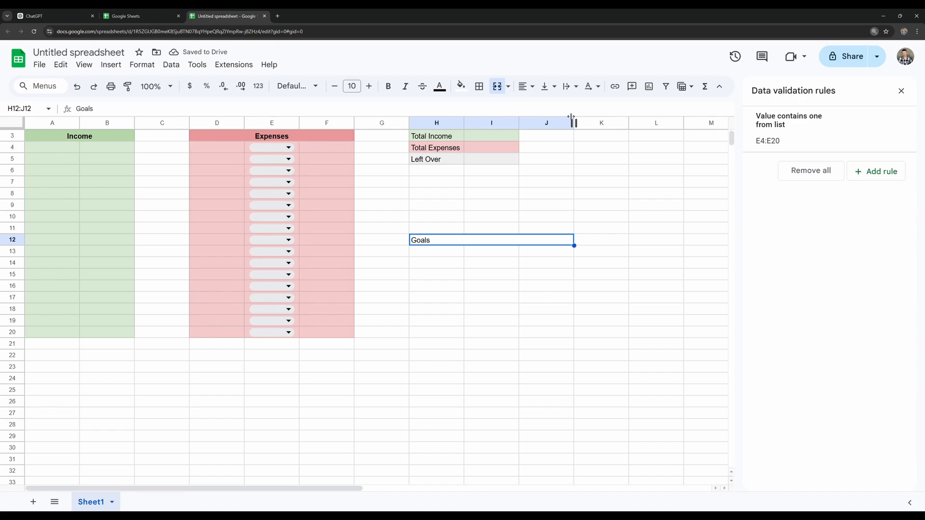
{"action": "left_click", "coordinate": [528, 91]}
{"action": "left_click", "coordinate": [542, 107]}
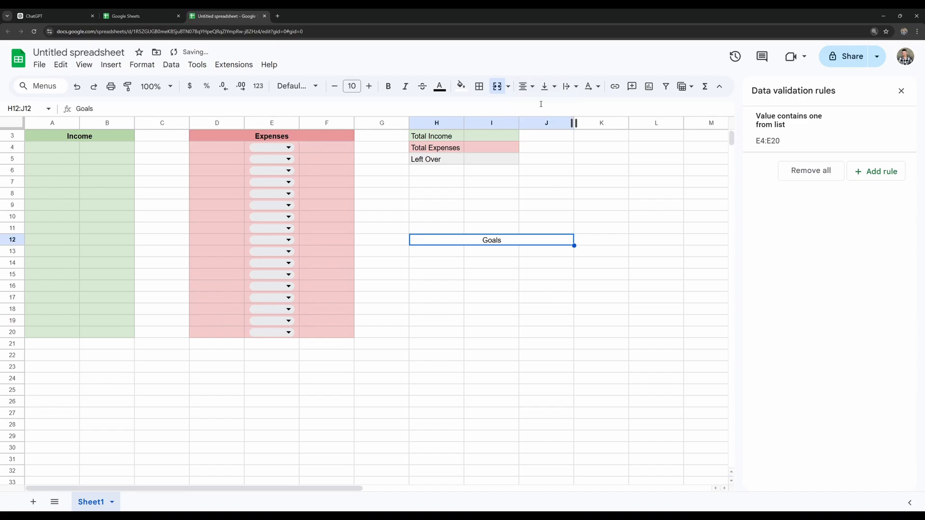
{"action": "left_click", "coordinate": [388, 86]}
Step: List Needs, Wants and Savings under the Goals heading in H13 to H15
{"action": "left_click", "coordinate": [460, 251]}
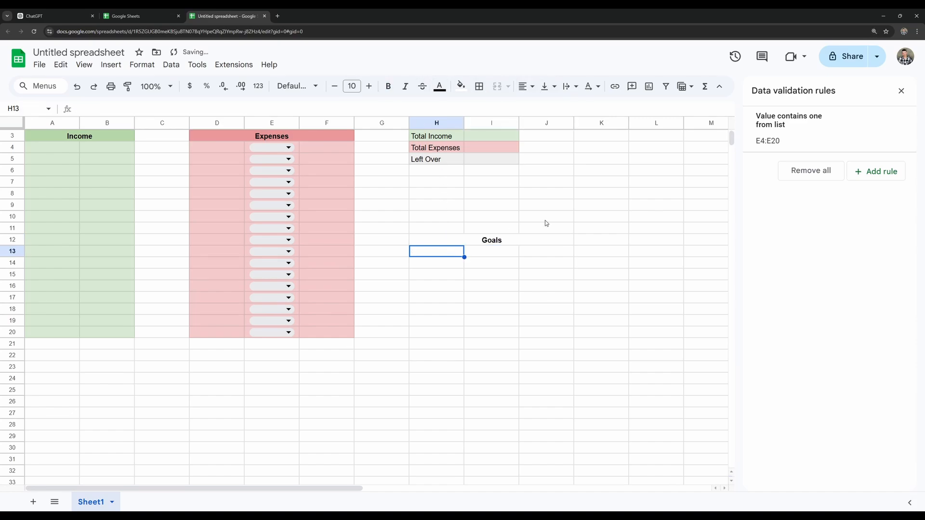
{"action": "type", "text": "Needs"}
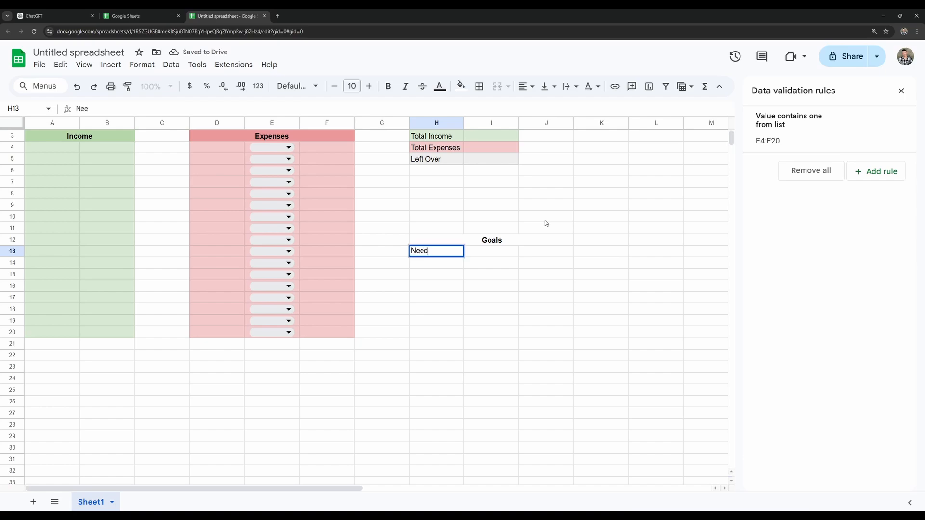
{"action": "key", "text": "Return"}
{"action": "type", "text": "Wants"}
{"action": "key", "text": "Return"}
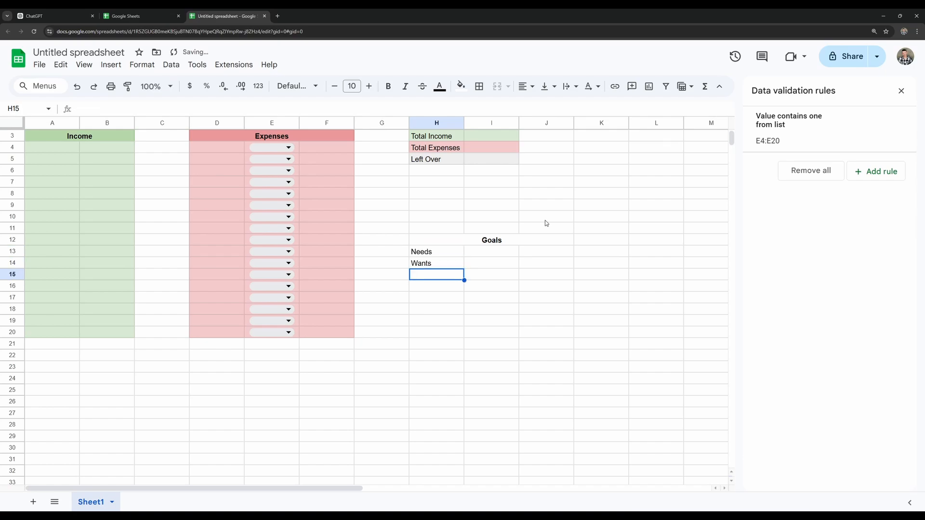
{"action": "type", "text": "Savings"}
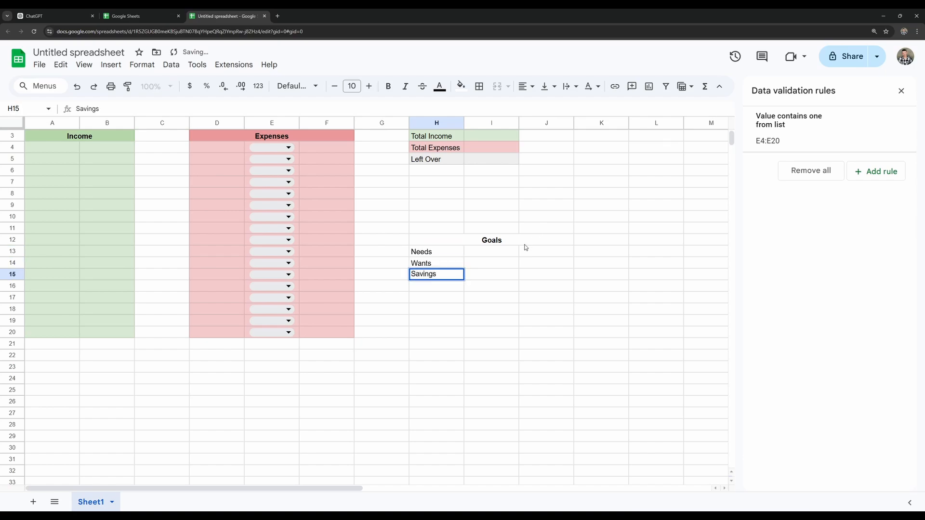
Step: Format the goal cells I13:I15 and the adjacent cells J13:J15 as percentages
{"action": "left_click_drag", "start_coordinate": [508, 254], "coordinate": [505, 274]}
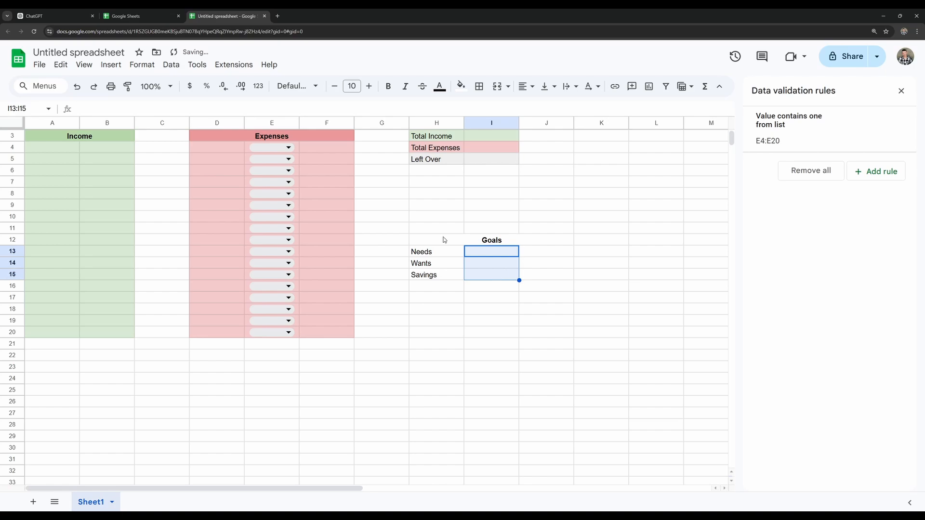
{"action": "left_click", "coordinate": [207, 89]}
{"action": "left_click_drag", "start_coordinate": [546, 255], "coordinate": [547, 271]}
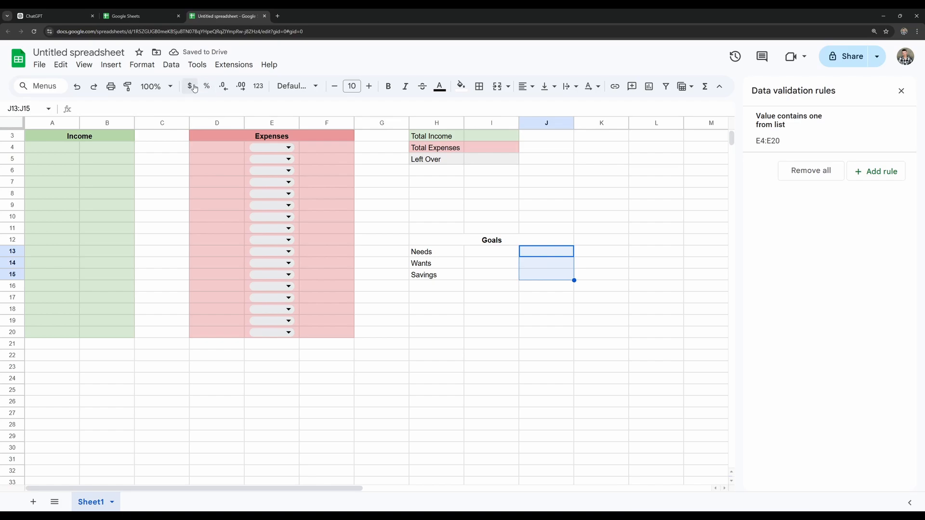
{"action": "left_click", "coordinate": [207, 88]}
Step: Enter the goal percentages 50% for Needs, 30% for Wants and 20% for Savings in I13:I15
{"action": "left_click", "coordinate": [494, 255]}
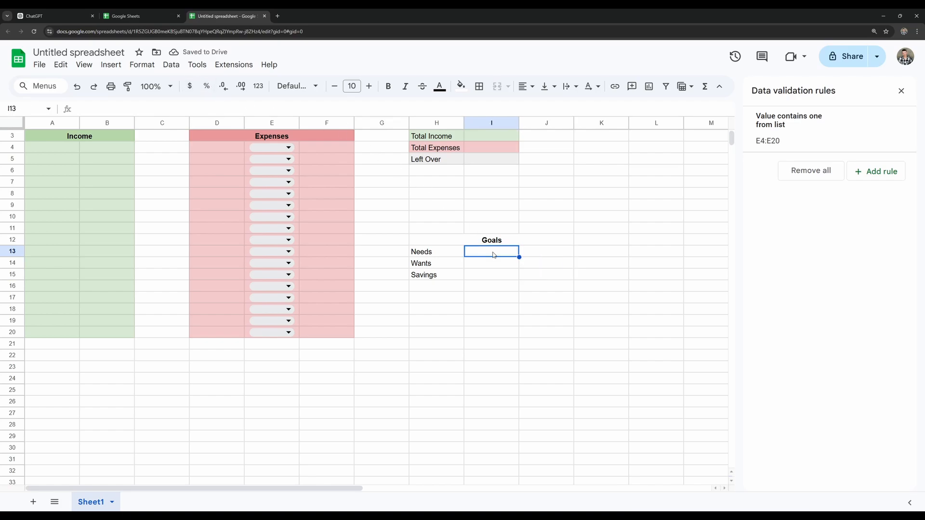
{"action": "type", "text": "50"}
{"action": "key", "text": "Return"}
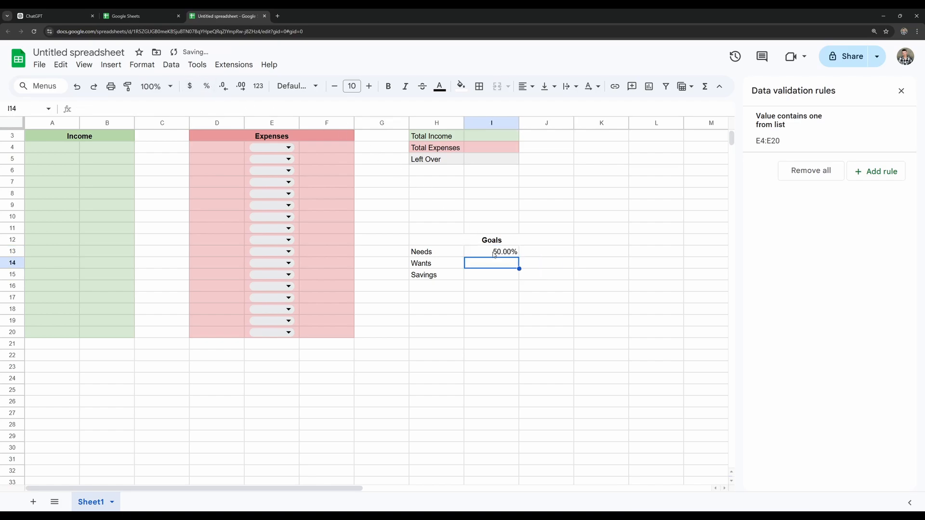
{"action": "type", "text": "30"}
{"action": "key", "text": "Return"}
{"action": "type", "text": "20"}
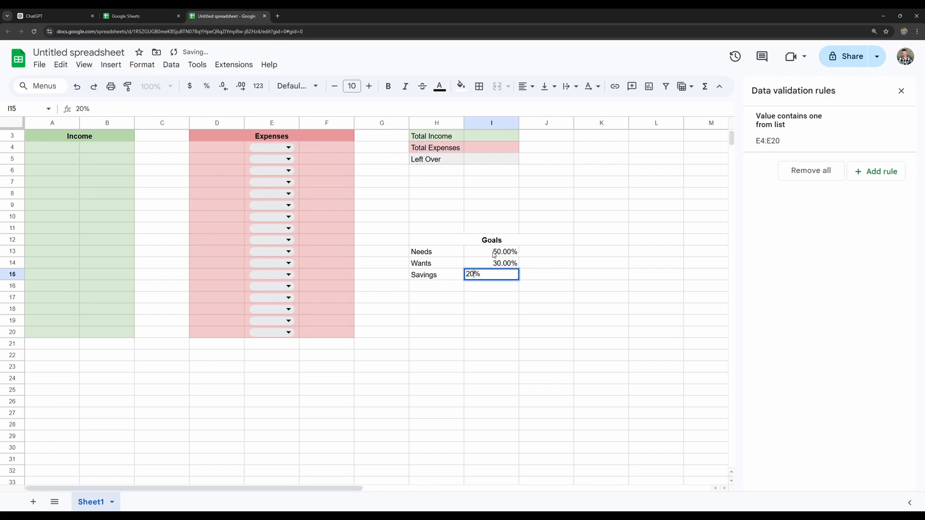
{"action": "key", "text": "Return"}
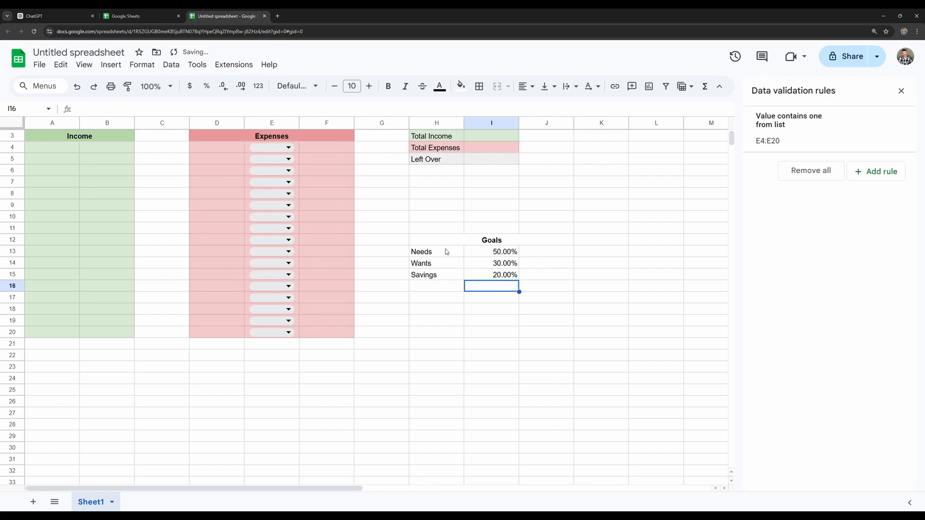
Step: Fill the whole Goals table H12:J15 with light yellow
{"action": "left_click_drag", "start_coordinate": [451, 243], "coordinate": [537, 283]}
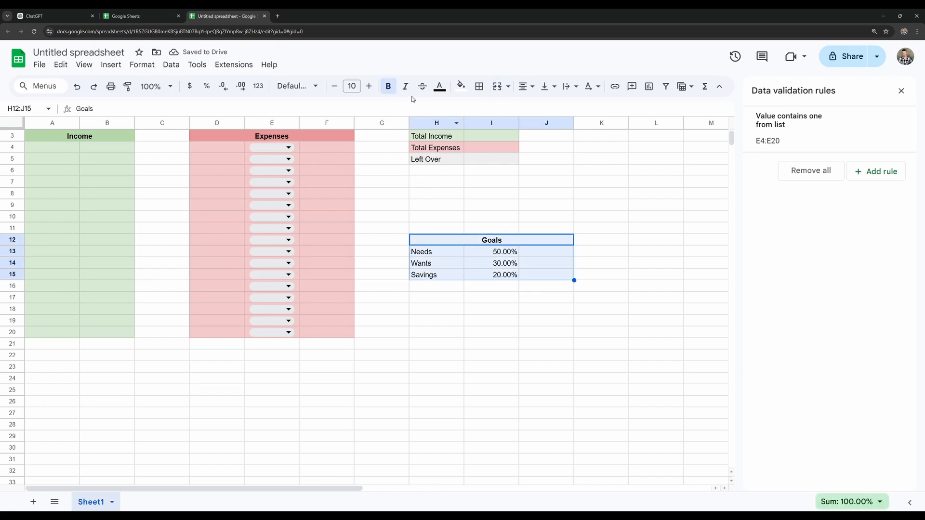
{"action": "left_click", "coordinate": [462, 86]}
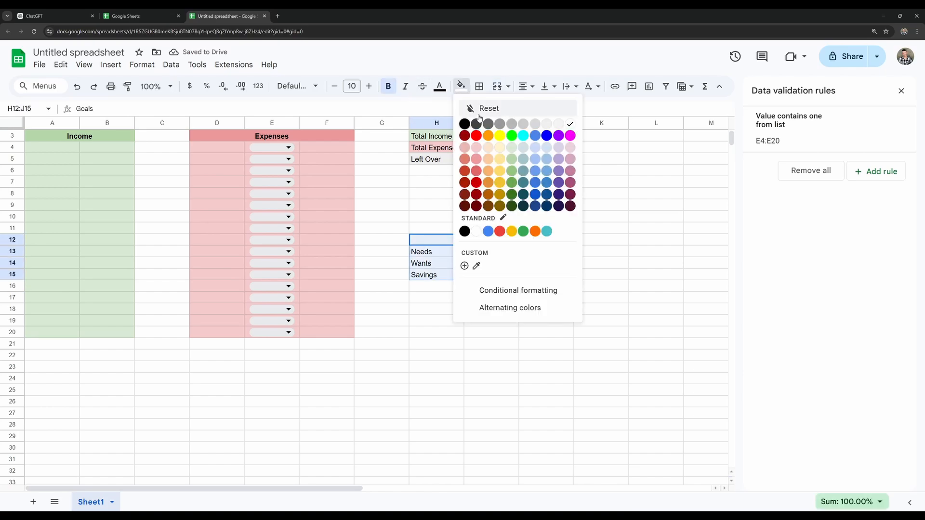
{"action": "left_click", "coordinate": [504, 151]}
{"action": "left_click", "coordinate": [545, 306]}
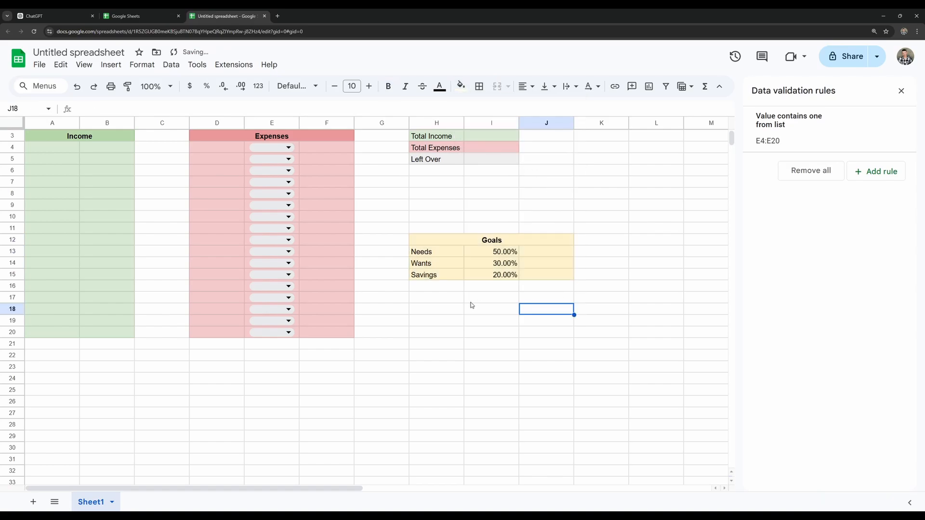
Step: Enter the heading Actual in H17 below the Goals table
{"action": "left_click", "coordinate": [439, 297]}
{"action": "type", "text": "Actuals"}
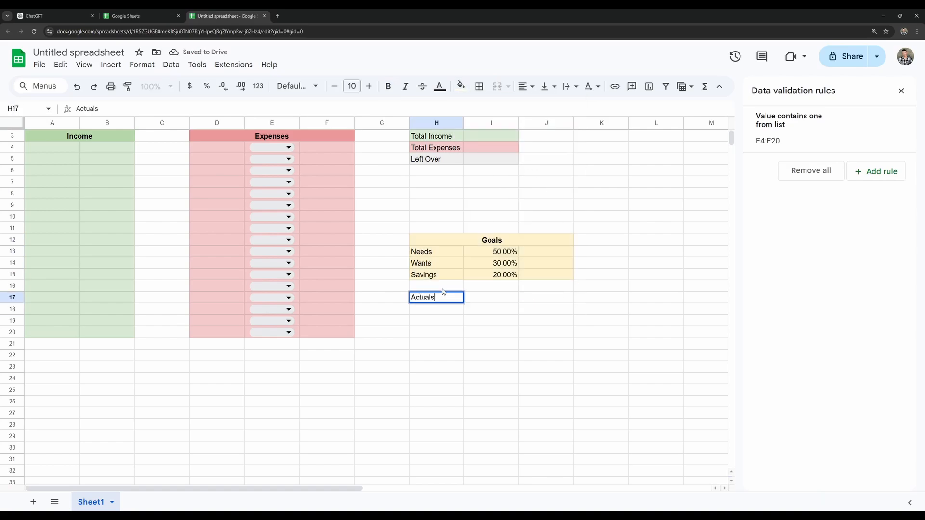
{"action": "key", "text": "BackSpace"}
{"action": "left_click", "coordinate": [447, 310]}
Step: Merge the Actual heading across H17:J17, centre it and make it bold
{"action": "left_click_drag", "start_coordinate": [446, 299], "coordinate": [535, 301]}
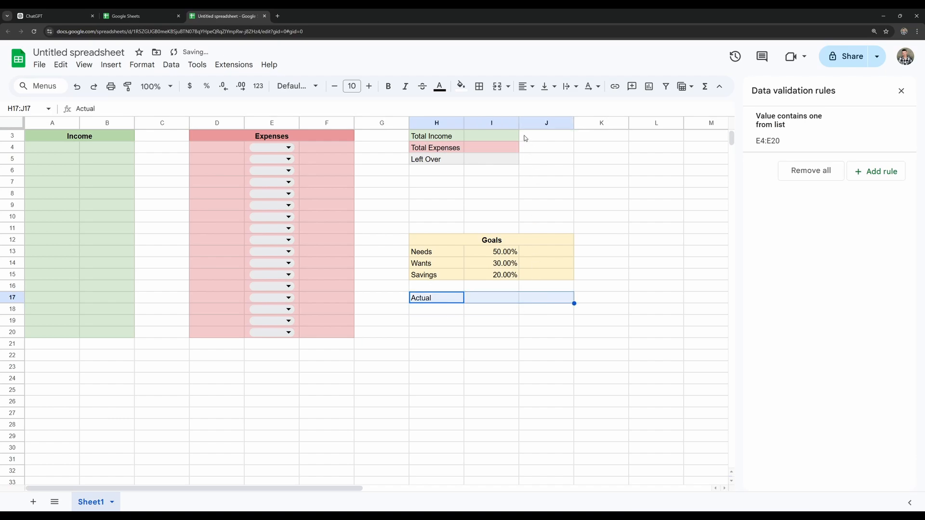
{"action": "left_click", "coordinate": [499, 92]}
{"action": "left_click", "coordinate": [531, 87]}
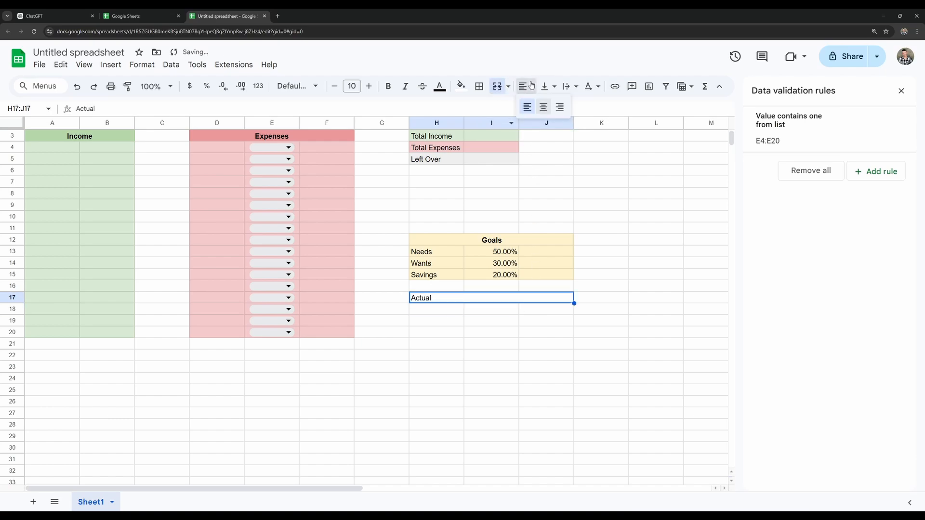
{"action": "left_click", "coordinate": [544, 108]}
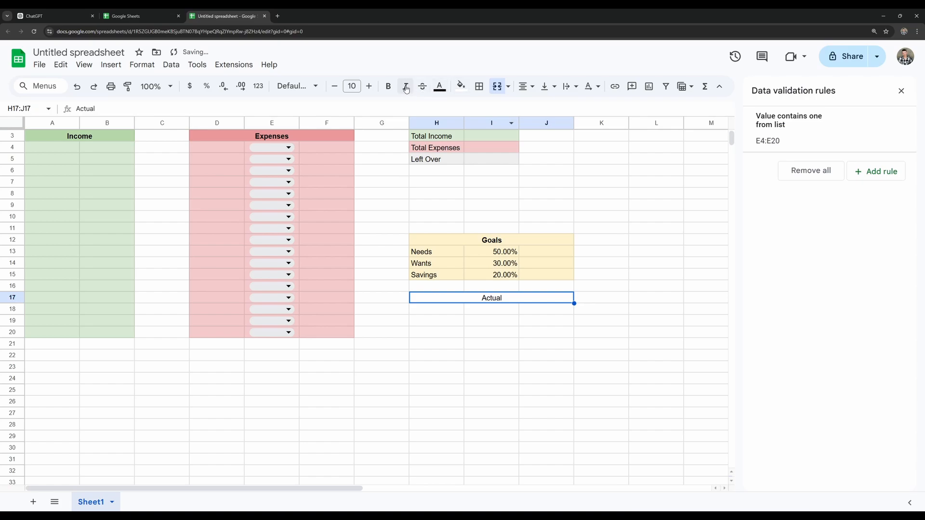
{"action": "left_click", "coordinate": [389, 87]}
Step: List Needs, Wants and Savings under the Actual heading in H18 to H20
{"action": "left_click", "coordinate": [428, 310]}
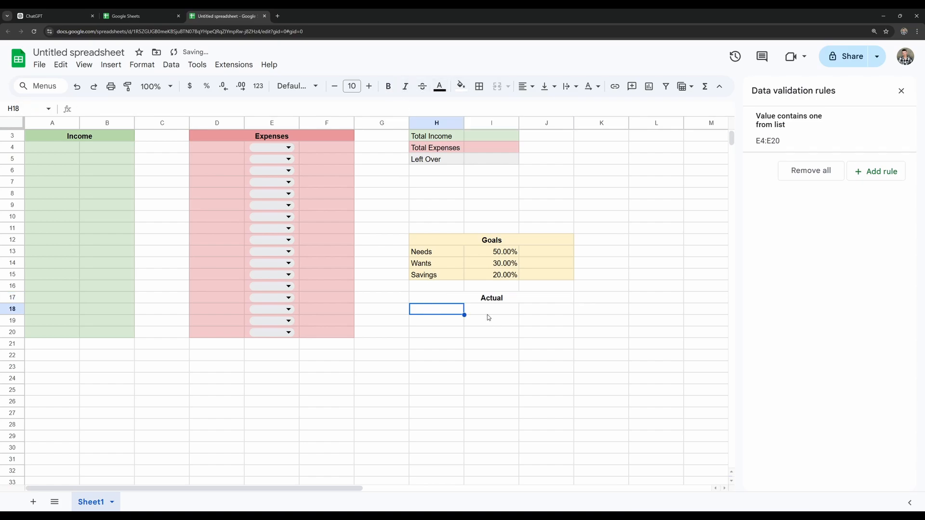
{"action": "type", "text": "Needs"}
{"action": "key", "text": "Return"}
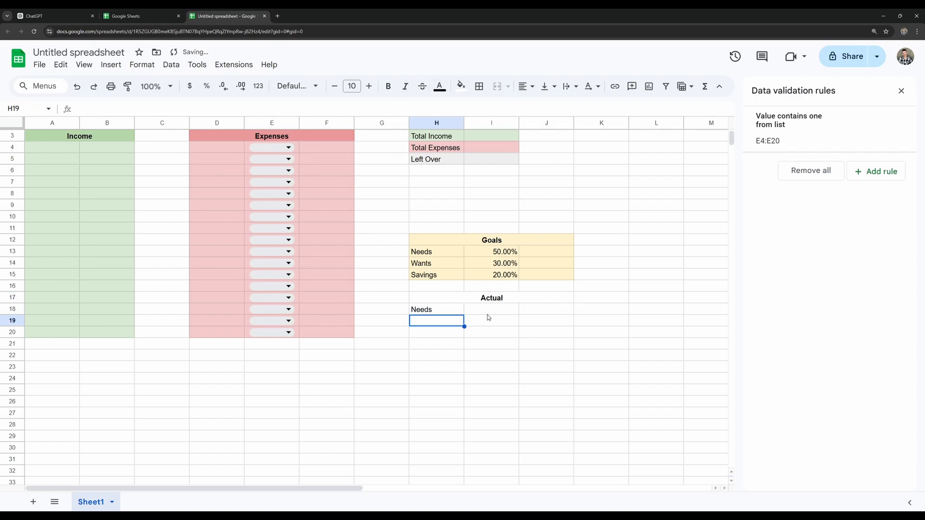
{"action": "type", "text": "Wants"}
{"action": "key", "text": "Return"}
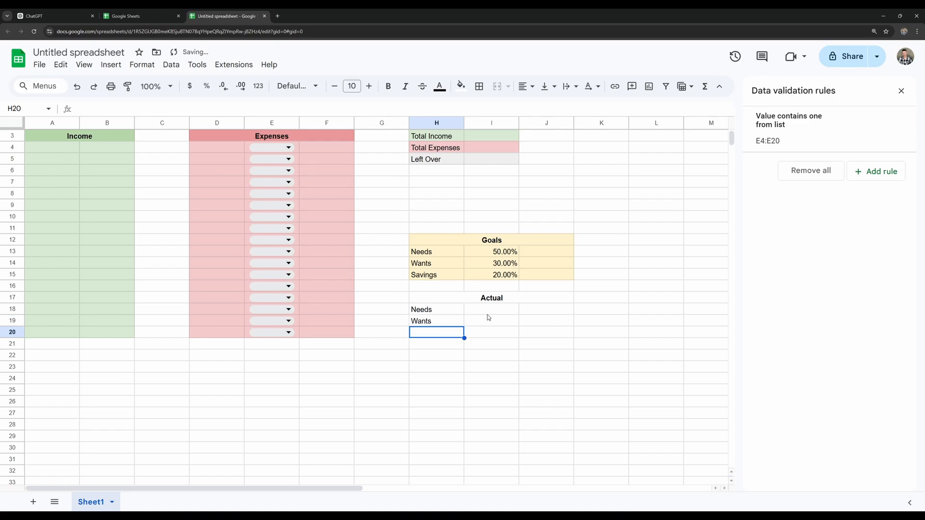
{"action": "type", "text": "Savings"}
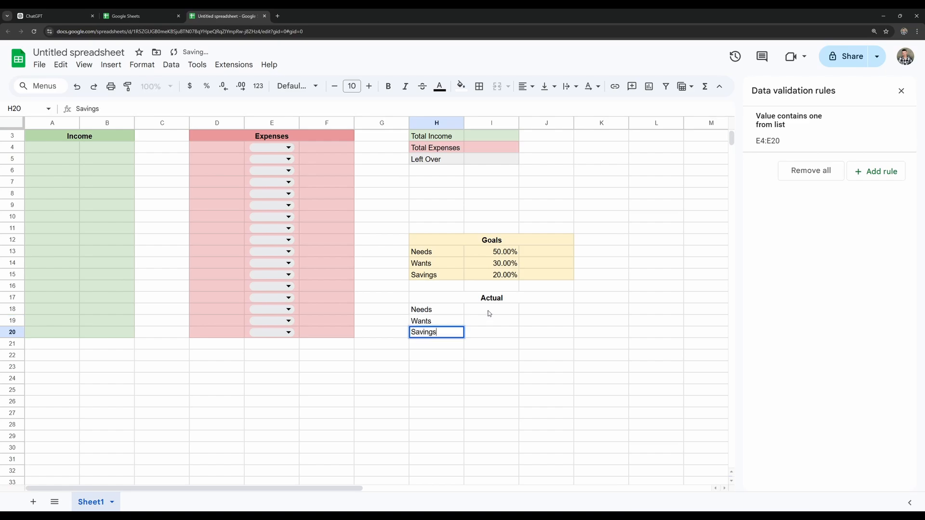
Step: Format the Actual table's cells J18:J20 as percentages
{"action": "left_click_drag", "start_coordinate": [489, 309], "coordinate": [488, 331]}
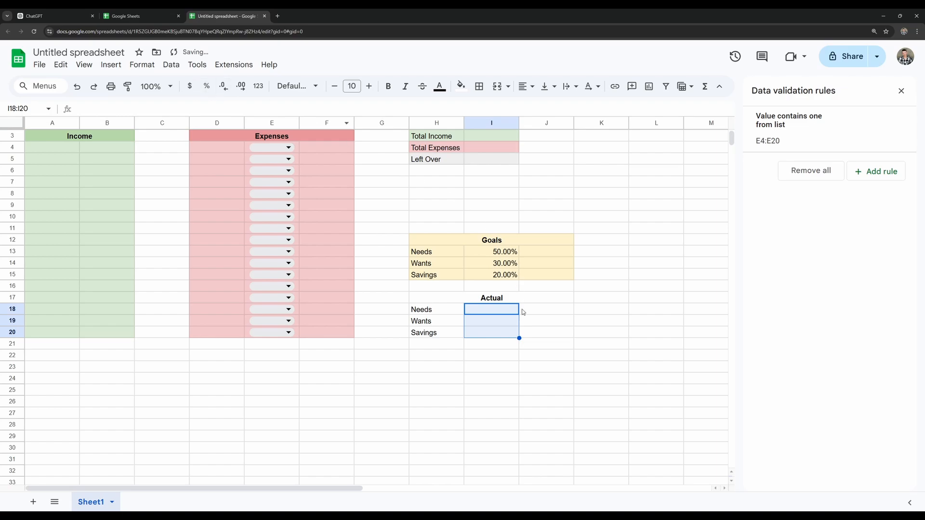
{"action": "left_click_drag", "start_coordinate": [522, 309], "coordinate": [543, 332]}
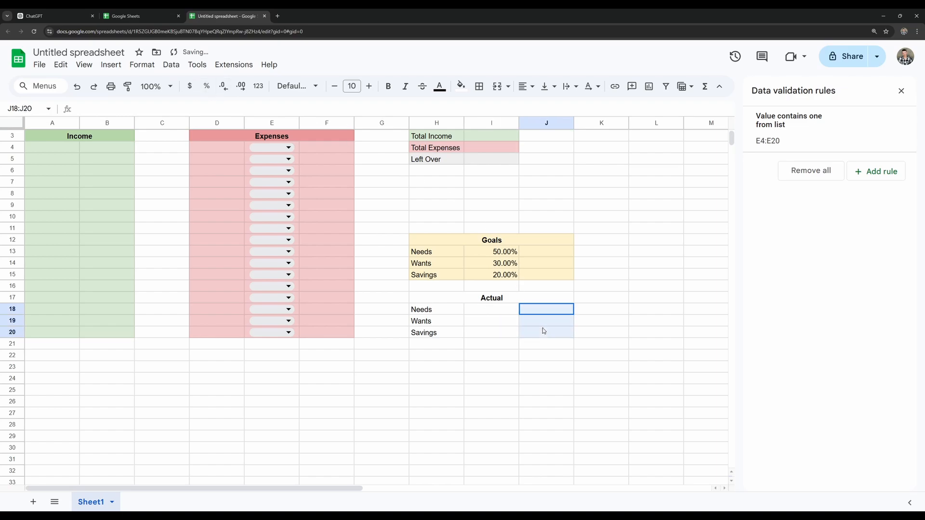
{"action": "left_click", "coordinate": [207, 91]}
Step: Fill the whole Actual table H17:J20 with the same light yellow as the Goals table
{"action": "left_click_drag", "start_coordinate": [422, 303], "coordinate": [531, 337]}
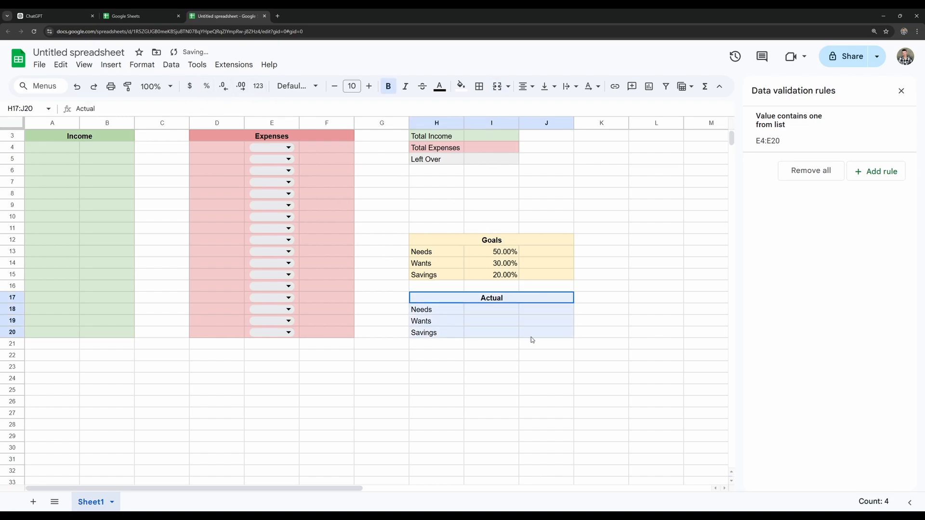
{"action": "left_click", "coordinate": [461, 86]}
{"action": "left_click", "coordinate": [502, 150]}
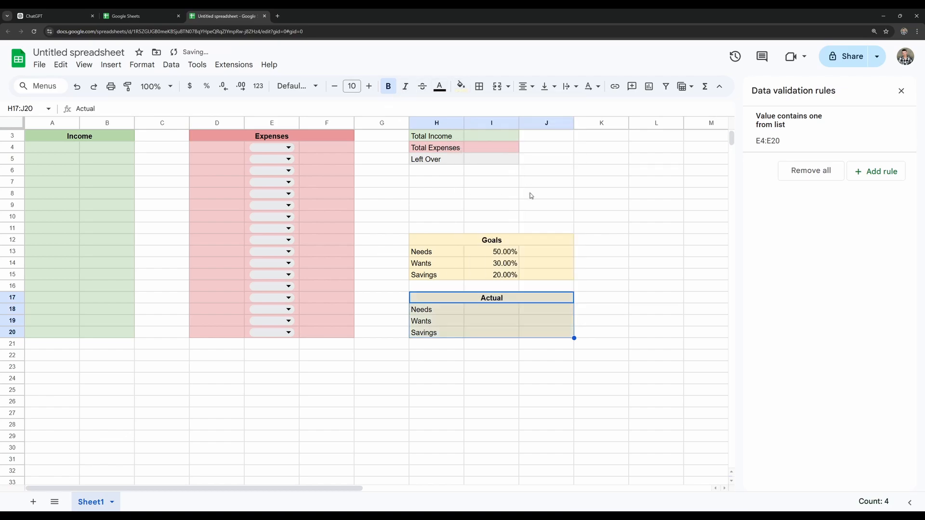
{"action": "left_click", "coordinate": [600, 268]}
Step: Calculate the Needs goal amount in J13 as total income times its percentage with =I3*I13
{"action": "scroll", "coordinate": [569, 270], "scroll_direction": "up", "scroll_amount": 1}
{"action": "left_click", "coordinate": [548, 288]}
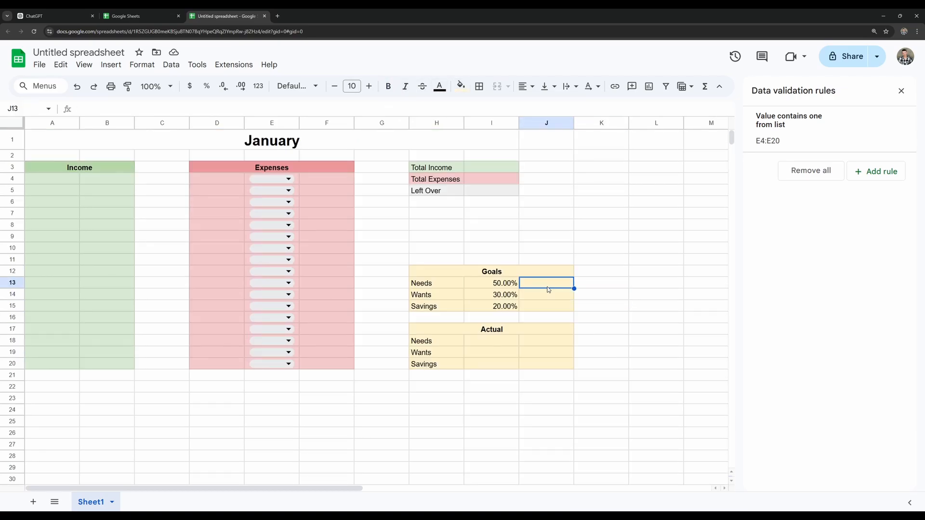
{"action": "type", "text": "="}
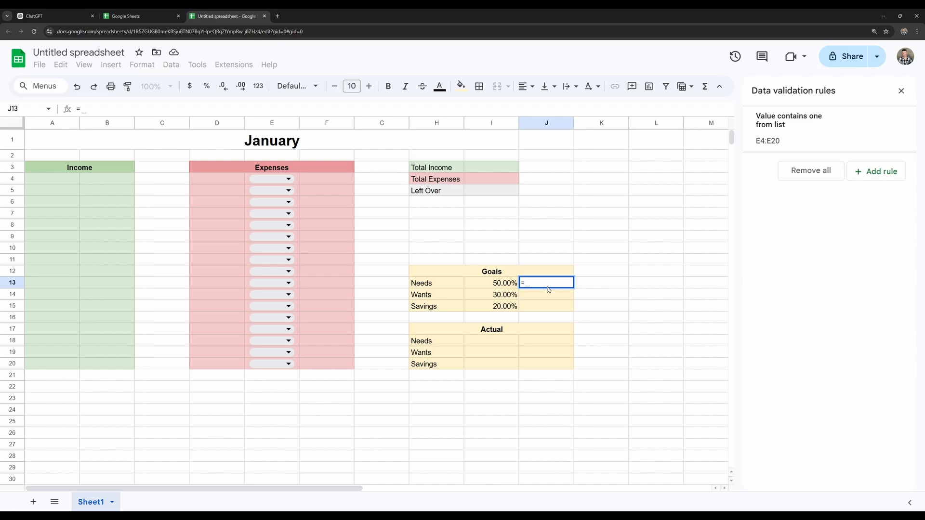
{"action": "left_click", "coordinate": [487, 170]}
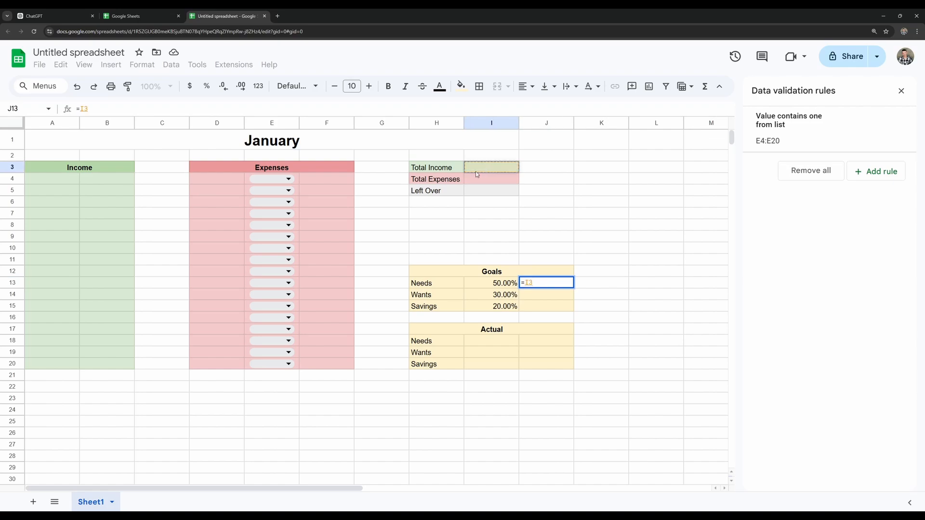
{"action": "type", "text": "*"}
{"action": "left_click", "coordinate": [500, 286]}
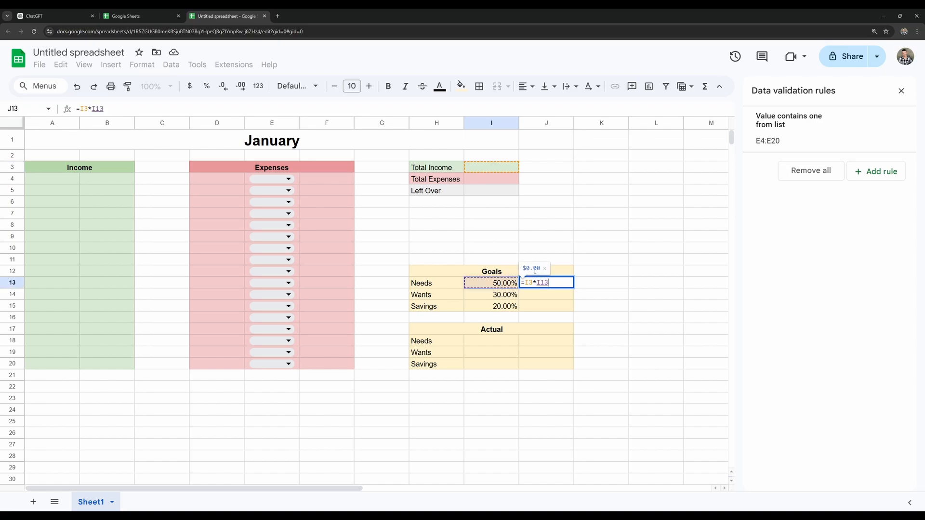
{"action": "key", "text": "Return"}
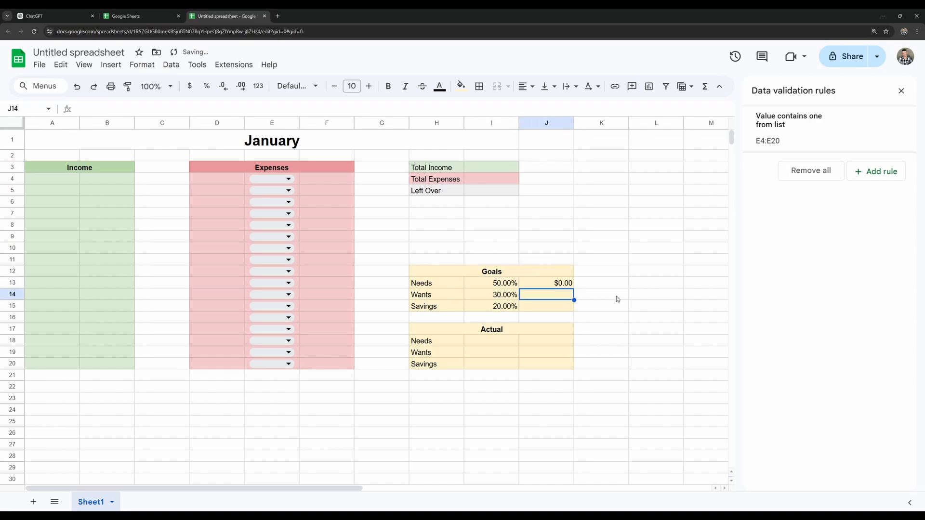
Step: Calculate the Wants goal amount in J14 with =I3*I14
{"action": "type", "text": "="}
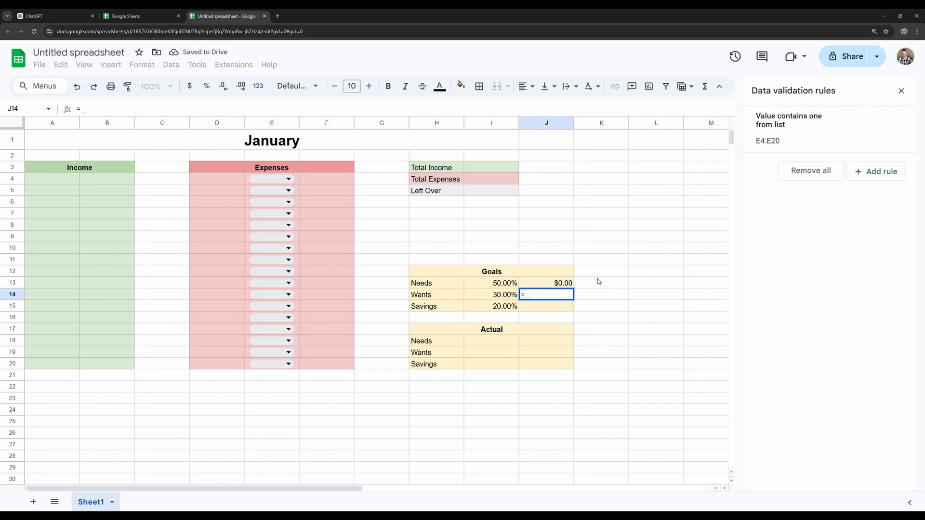
{"action": "left_click", "coordinate": [490, 172]}
{"action": "type", "text": "*"}
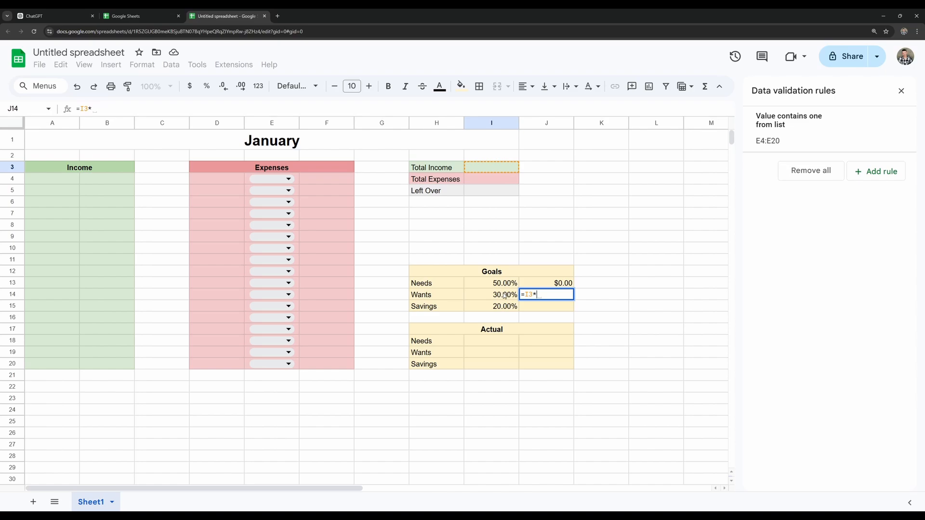
{"action": "left_click", "coordinate": [502, 295]}
{"action": "key", "text": "Return"}
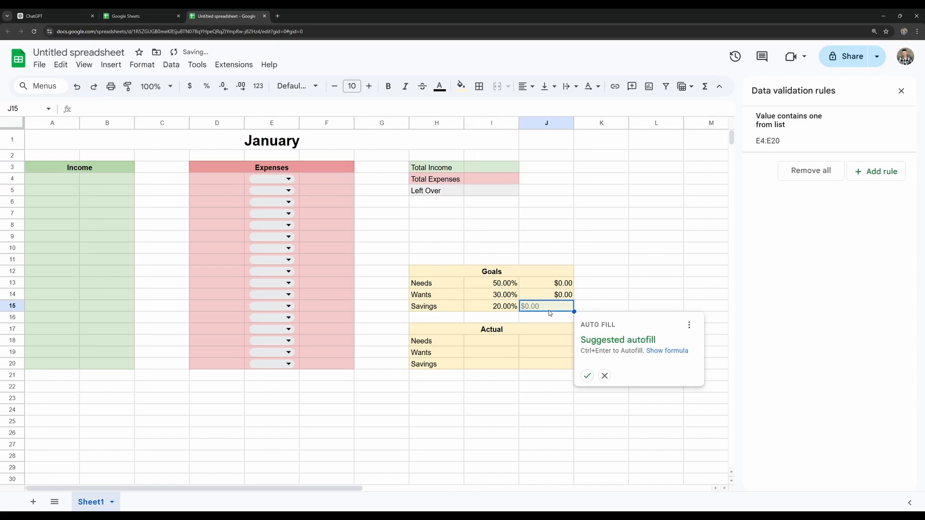
Step: Dismiss the suggested autofill and calculate the Savings goal amount in J15 with =I3*I15
{"action": "left_click", "coordinate": [605, 376]}
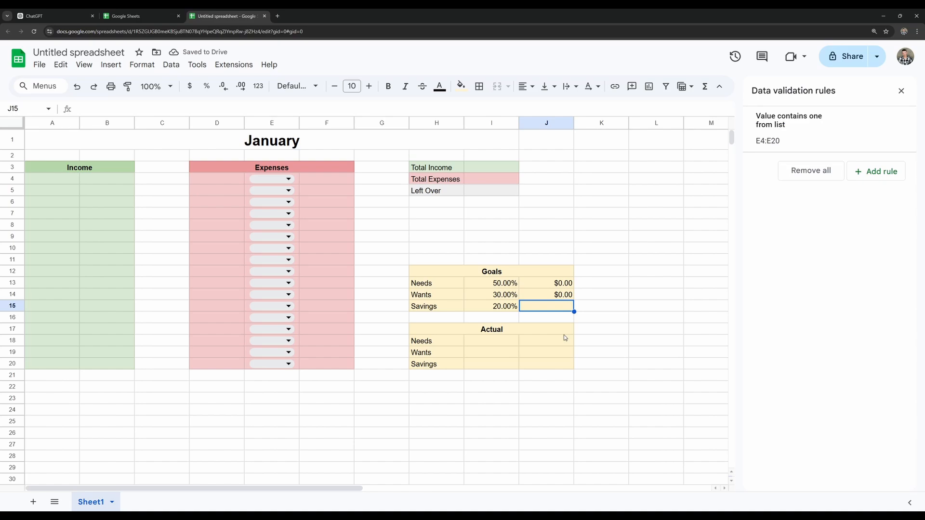
{"action": "type", "text": "="}
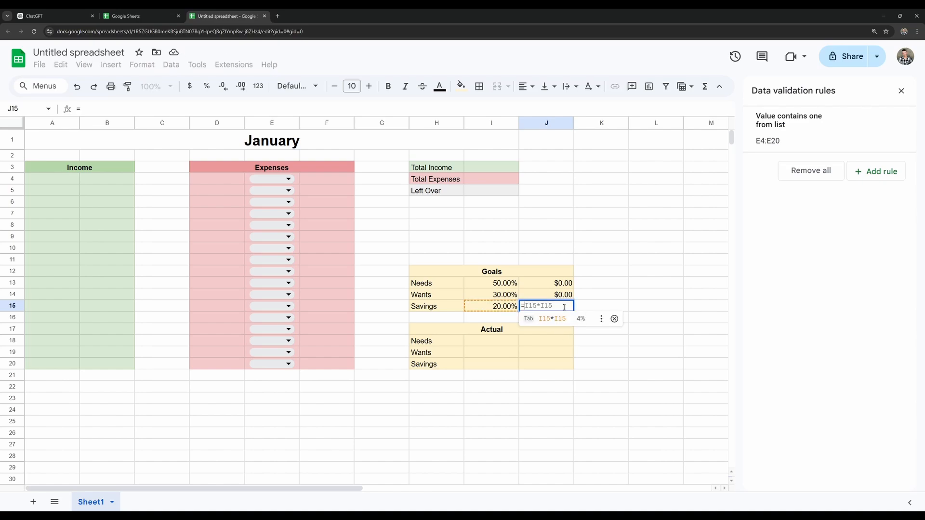
{"action": "left_click", "coordinate": [495, 168]}
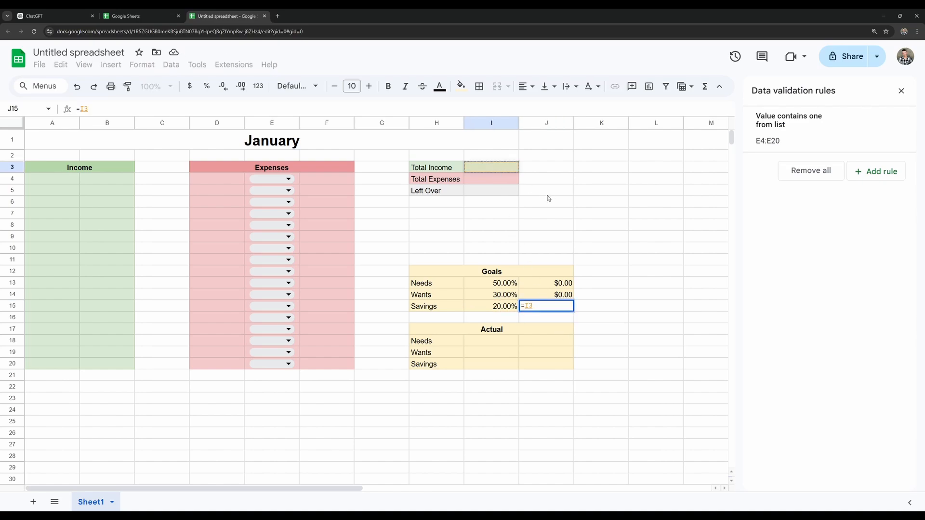
{"action": "type", "text": "*"}
{"action": "left_click", "coordinate": [502, 308]}
{"action": "key", "text": "Return"}
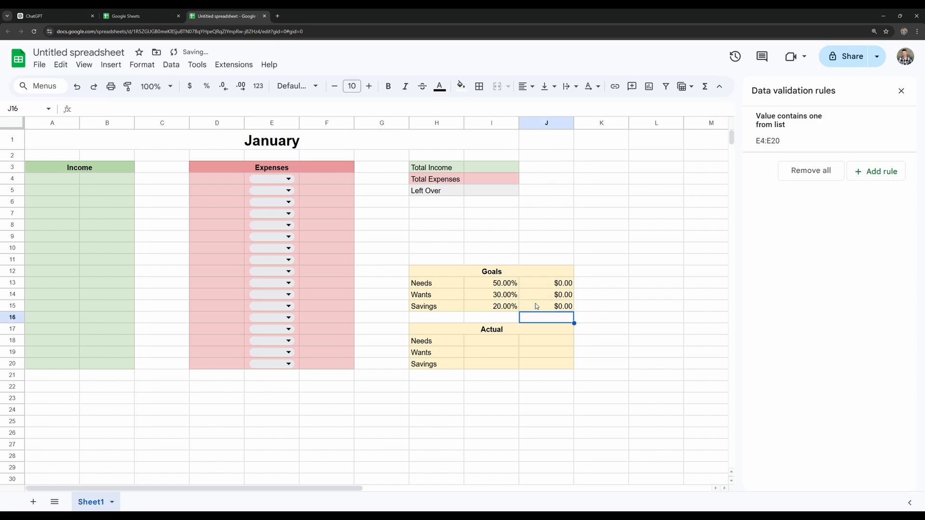
Step: Total the income amounts in the Total Income cell I3 with =SUM(B4:B20)
{"action": "left_click", "coordinate": [514, 169]}
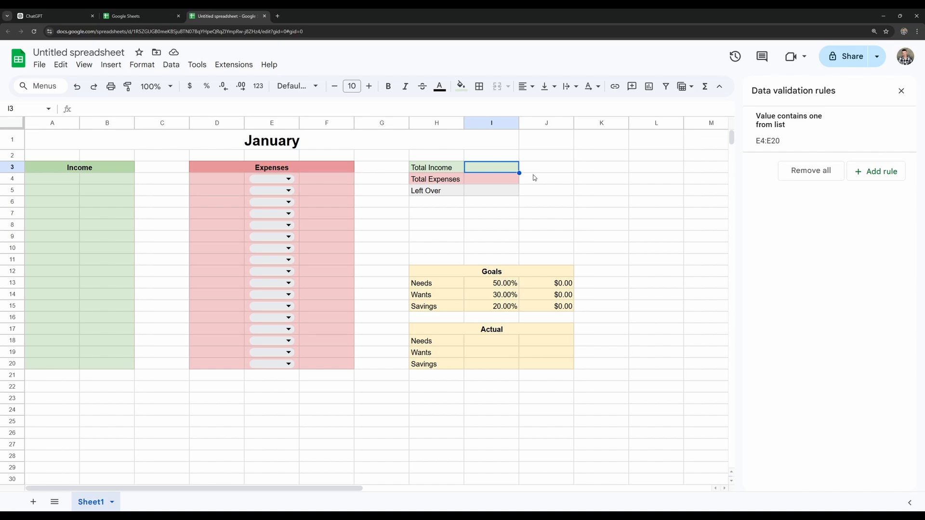
{"action": "type", "text": "="}
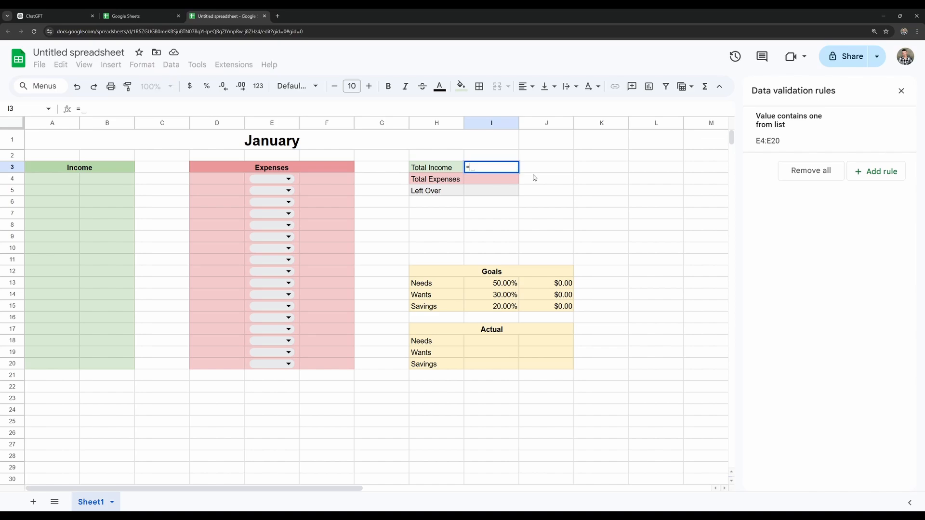
{"action": "type", "text": "sum"}
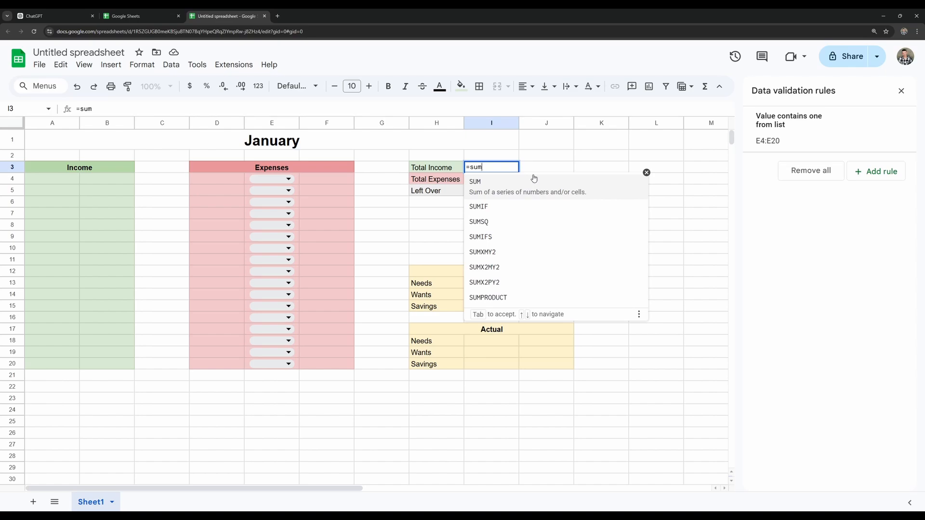
{"action": "left_click", "coordinate": [534, 181]}
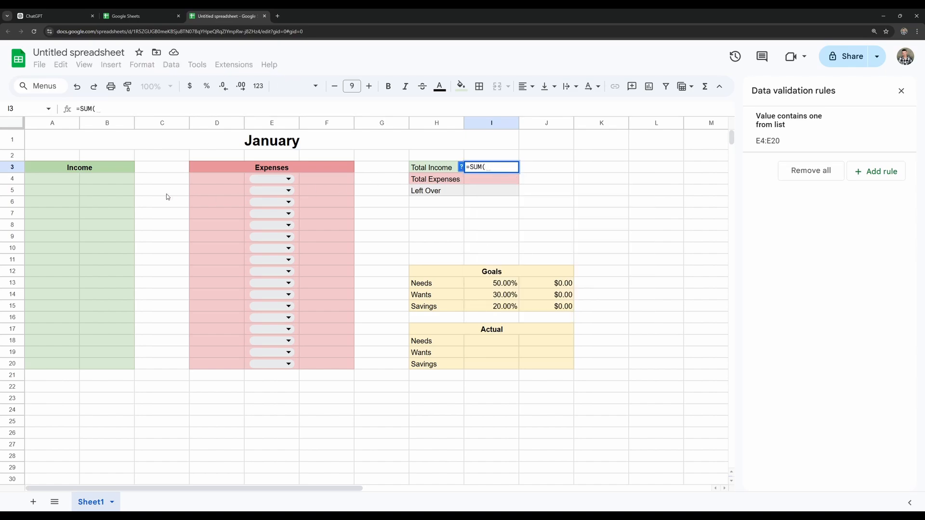
{"action": "left_click_drag", "start_coordinate": [112, 181], "coordinate": [111, 359]}
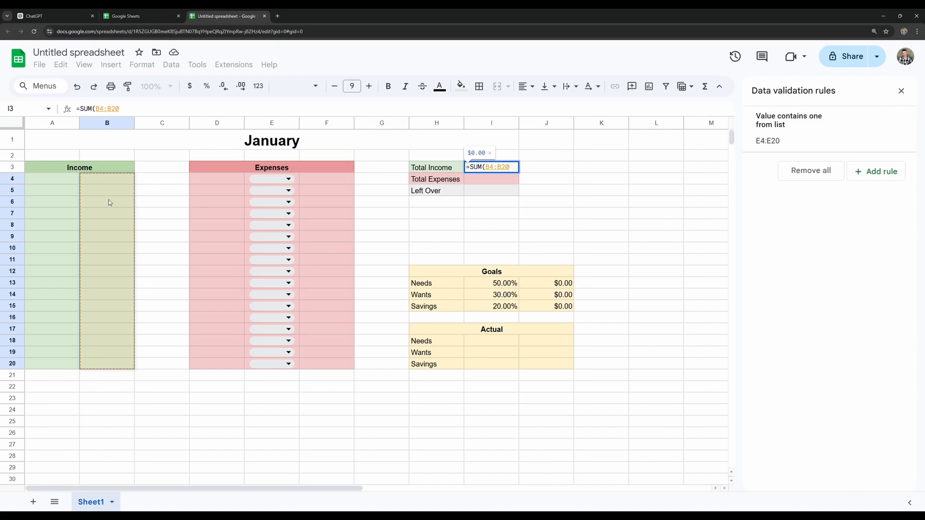
{"action": "key", "text": "Return"}
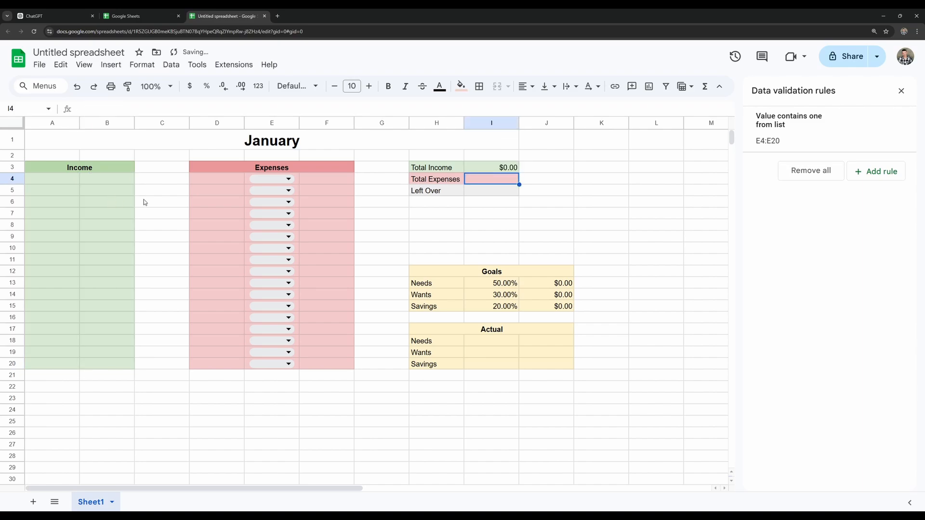
Step: Sum the column F expense amounts in the Total Expenses cell I4 and set the Left Over cell I5 to =I3-I4
{"action": "type", "text": "=sum"}
{"action": "key", "text": "Tab"}
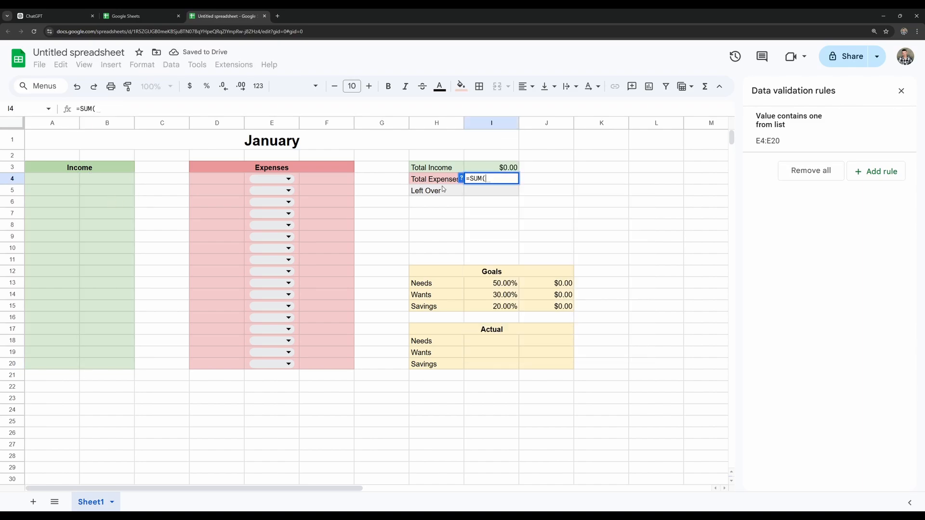
{"action": "left_click_drag", "start_coordinate": [335, 185], "coordinate": [335, 363]}
{"action": "key", "text": "Return"}
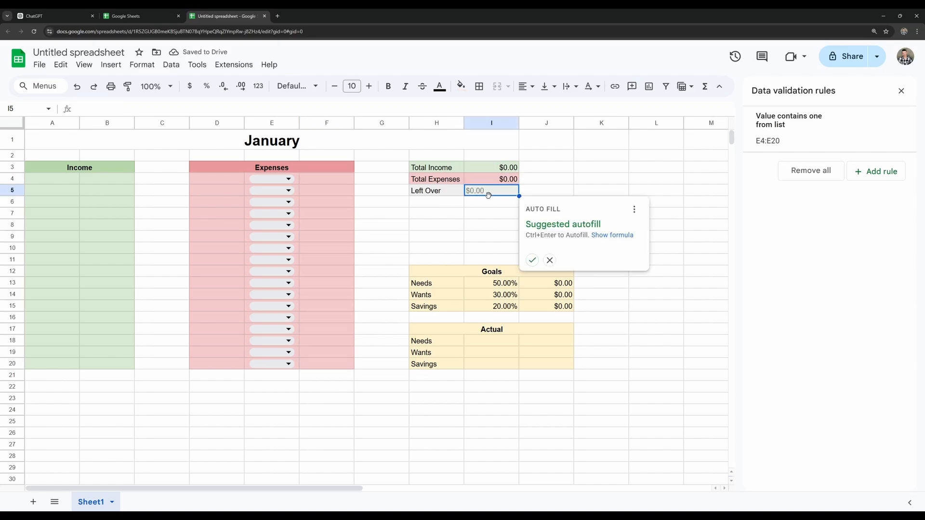
{"action": "type", "text": "="}
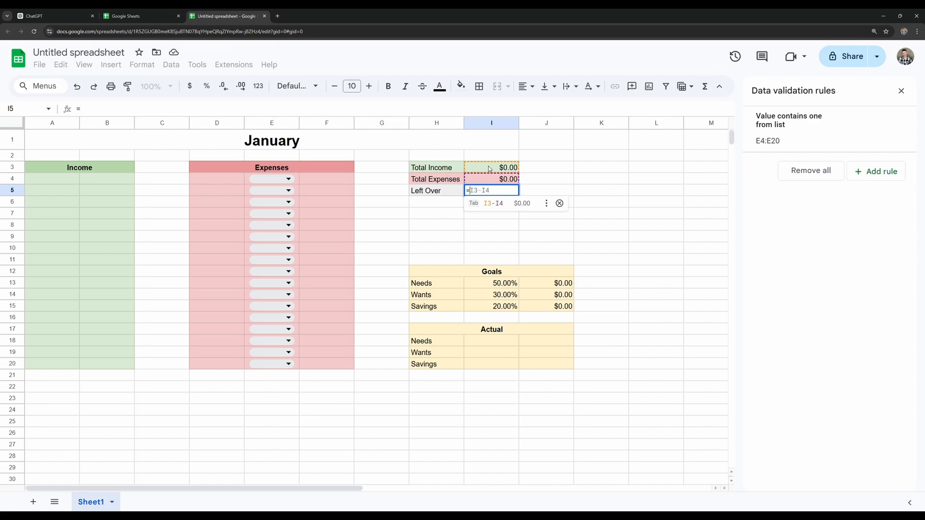
{"action": "left_click", "coordinate": [492, 205]}
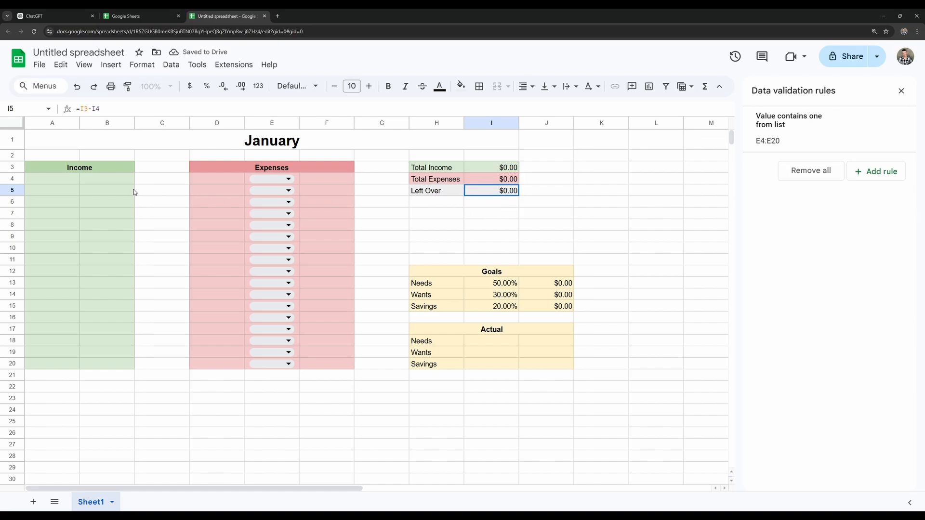
Step: Enter 1000 as a trial income amount in cell B4
{"action": "left_click", "coordinate": [102, 179]}
{"action": "type", "text": "1000"}
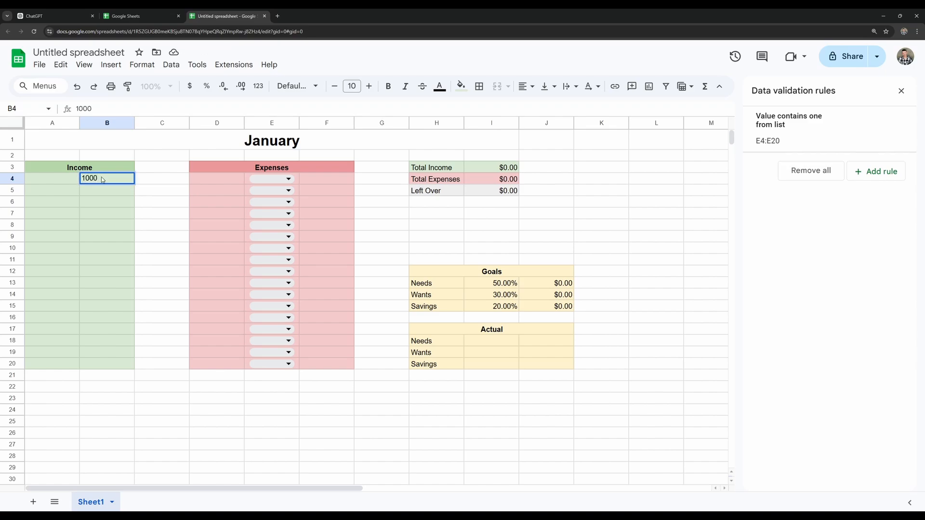
{"action": "key", "text": "Tab"}
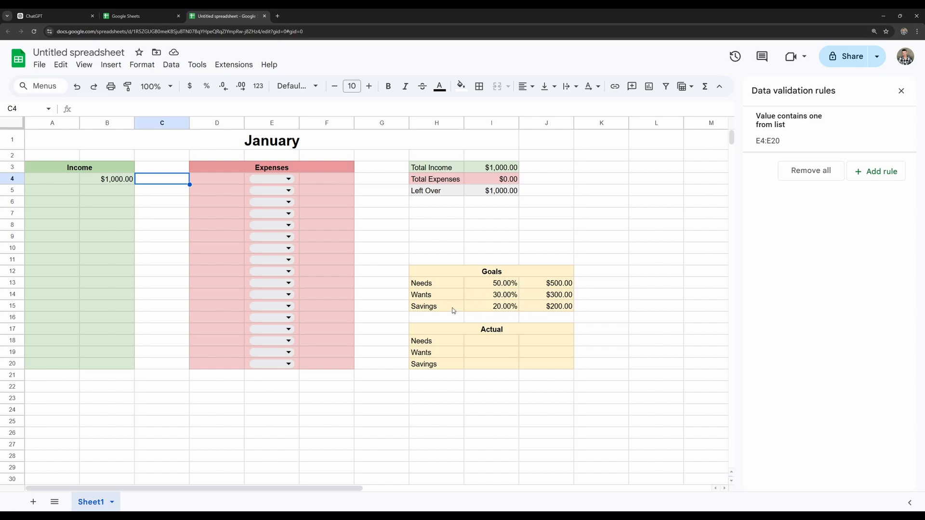
Step: Total the Needs expenses in the Actual table's cell J18 with =SUMIF(E:E, "Needs",F:F)
{"action": "left_click", "coordinate": [545, 340]}
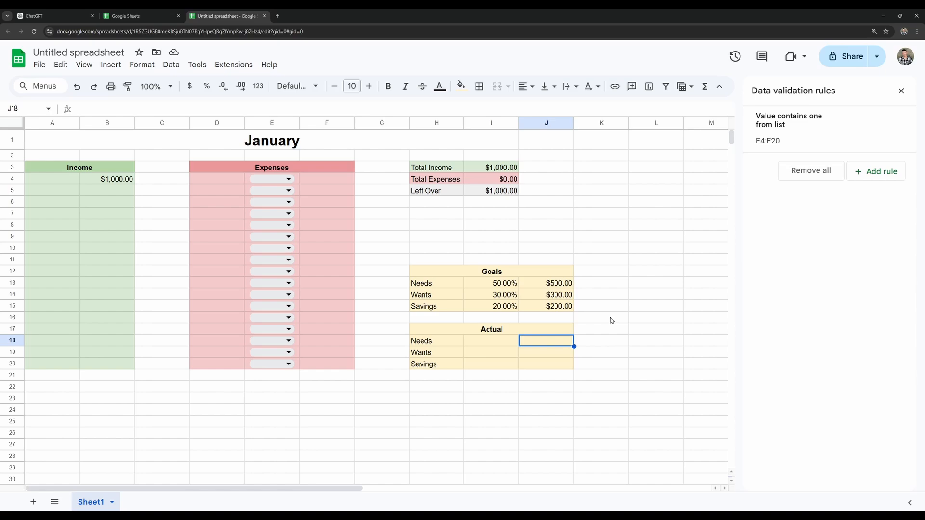
{"action": "type", "text": "=su"}
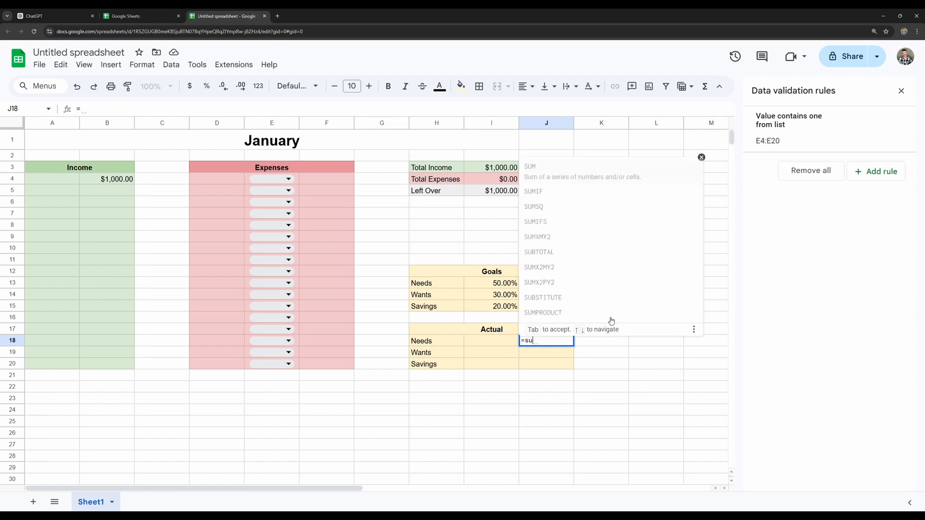
{"action": "type", "text": "mif"}
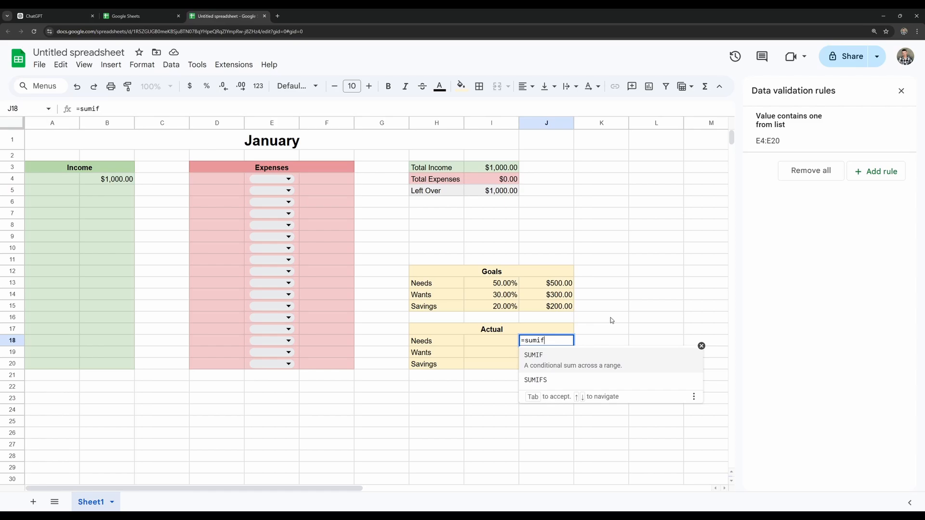
{"action": "key", "text": "Tab"}
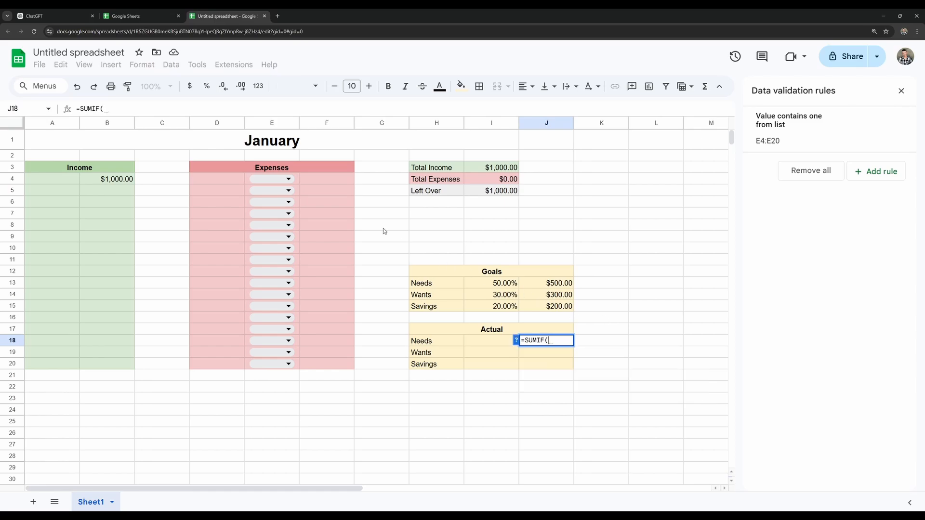
{"action": "left_click", "coordinate": [273, 124]}
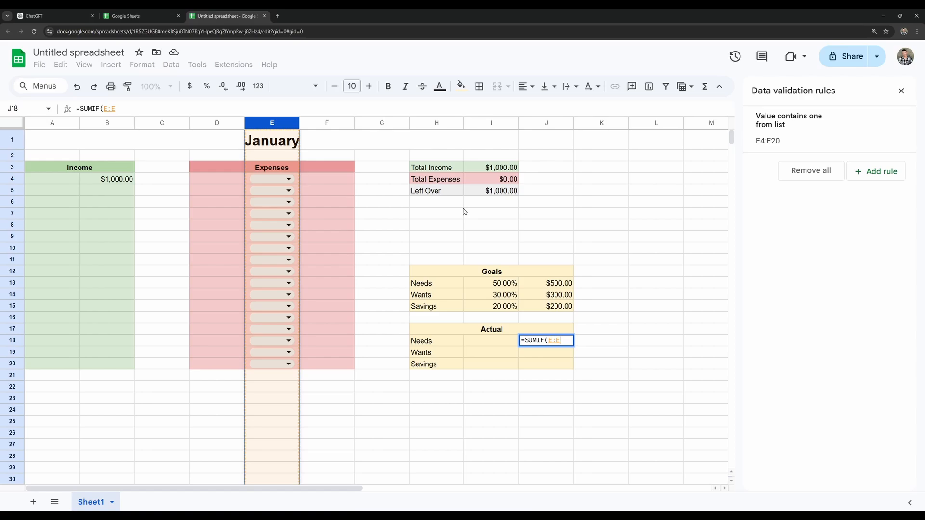
{"action": "type", "text": ","}
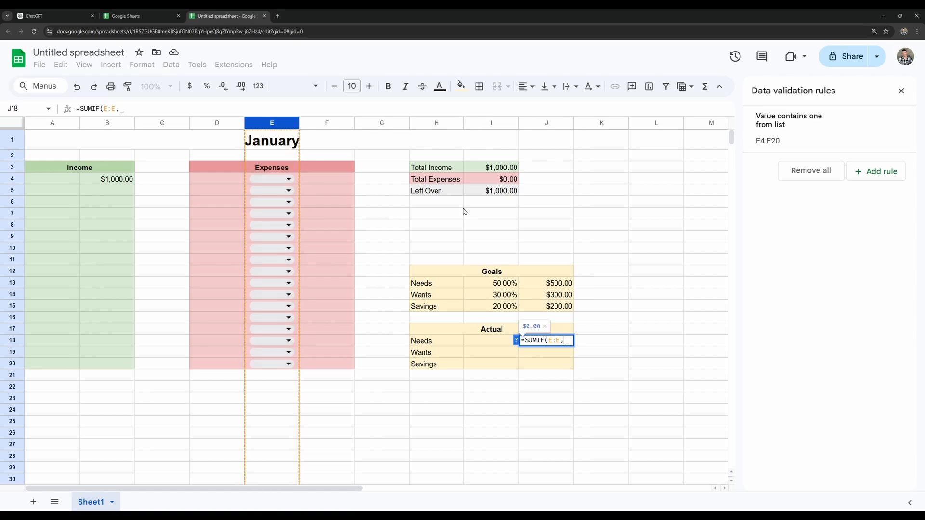
{"action": "type", "text": " \""}
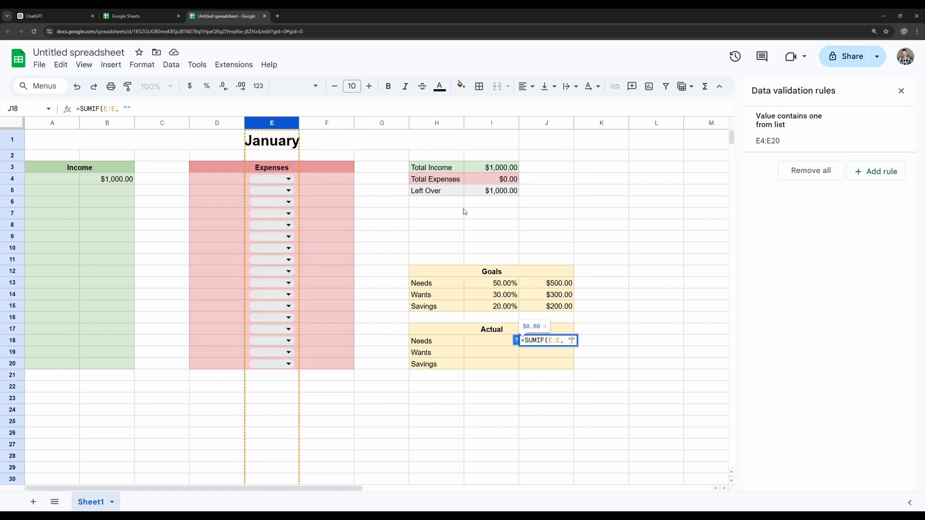
{"action": "type", "text": "Needs\","}
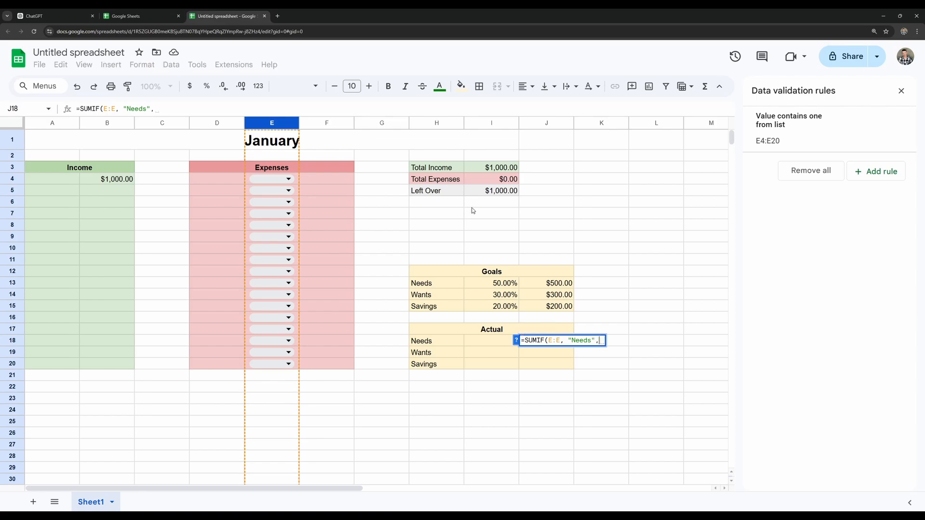
{"action": "left_click", "coordinate": [331, 127]}
{"action": "key", "text": "Return"}
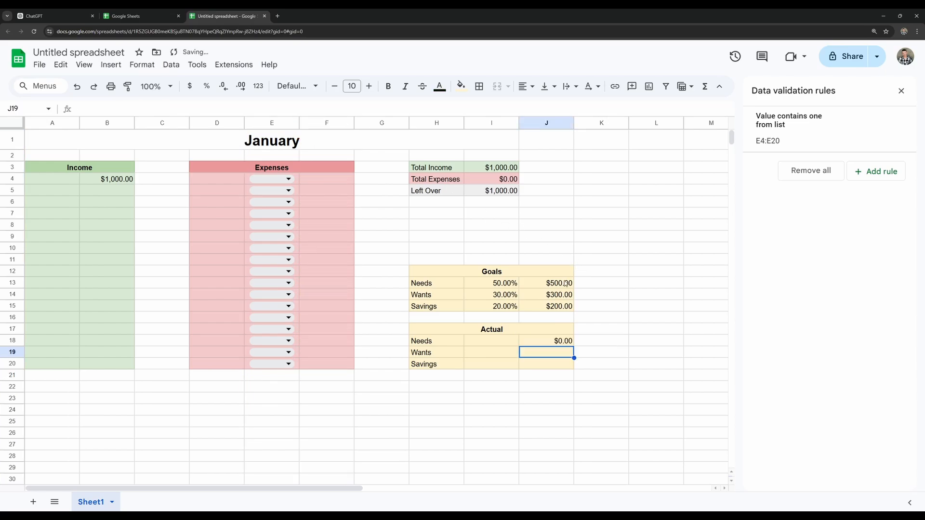
{"action": "type", "text": "=sumi"}
{"action": "key", "text": "BackSpace"}
{"action": "key", "text": "BackSpace"}
{"action": "key", "text": "BackSpace"}
{"action": "key", "text": "BackSpace"}
{"action": "key", "text": "BackSpace"}
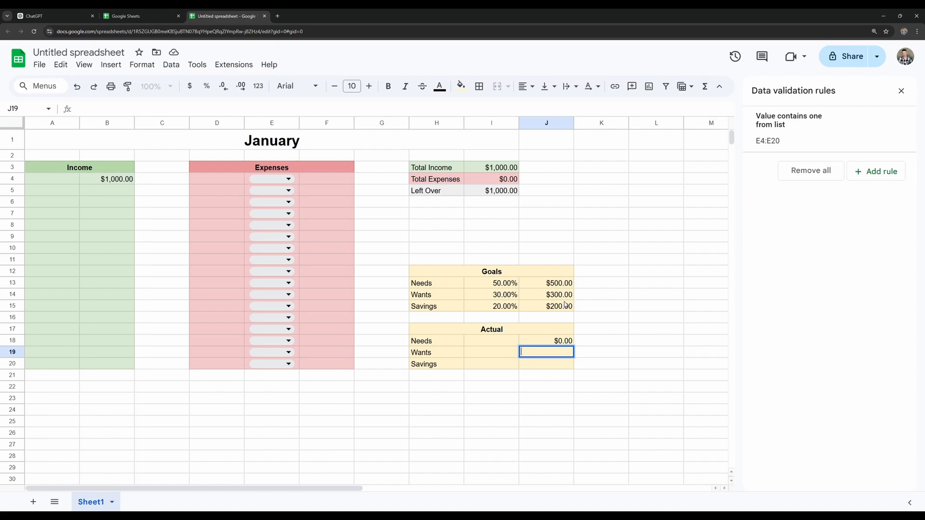
Step: Copy the Needs SUMIF formula from J18 into the Wants and Savings cells J19 and J20
{"action": "key", "text": "Up"}
{"action": "key", "text": "ctrl+c"}
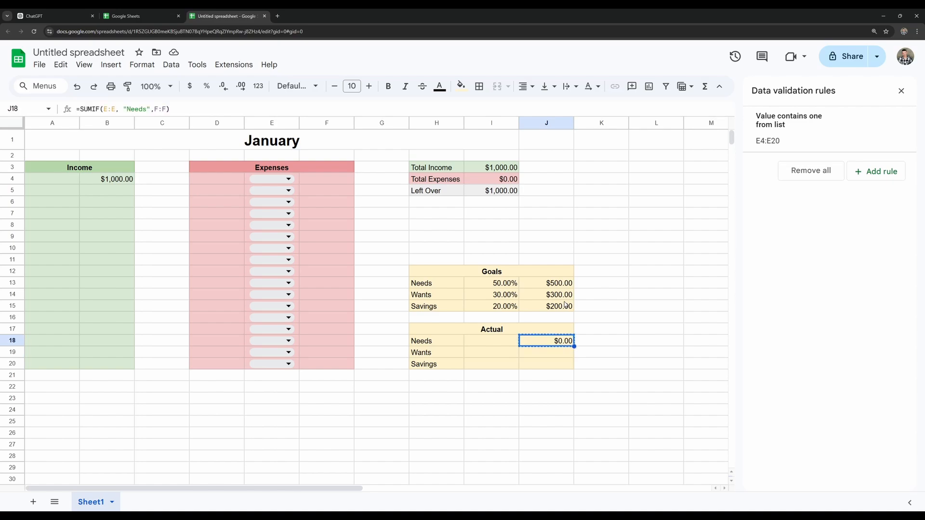
{"action": "key", "text": "Down"}
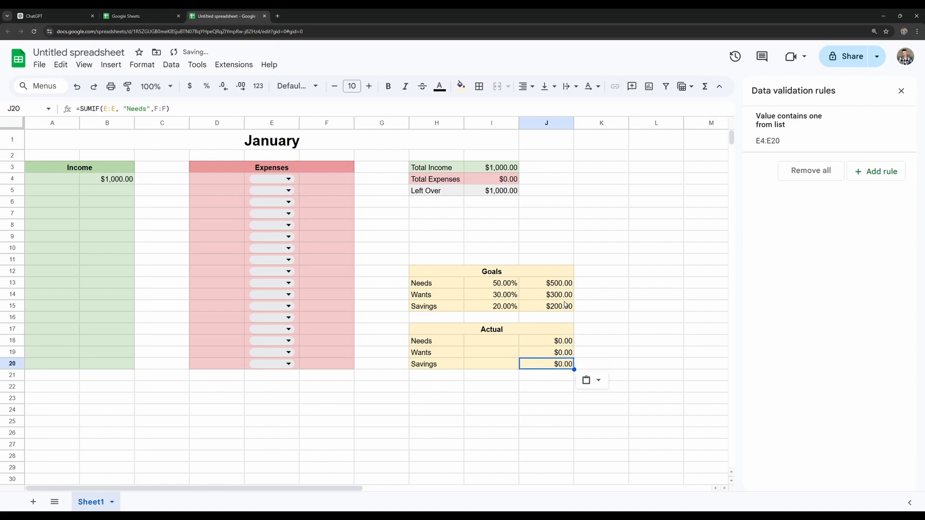
Step: Change the SUMIF criterion to "Wants" in J19 and to "Savings" in J20
{"action": "left_click", "coordinate": [542, 355]}
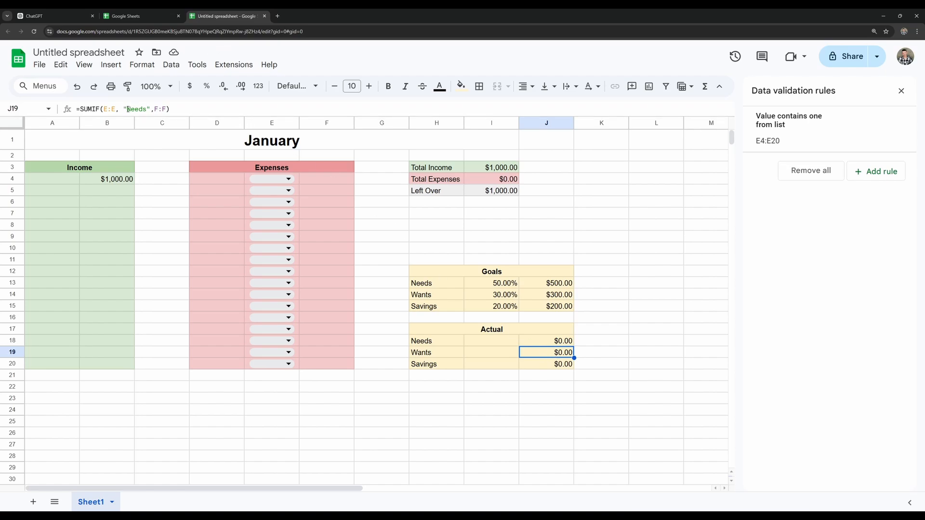
{"action": "left_click_drag", "start_coordinate": [128, 109], "coordinate": [145, 110]}
{"action": "type", "text": "W"}
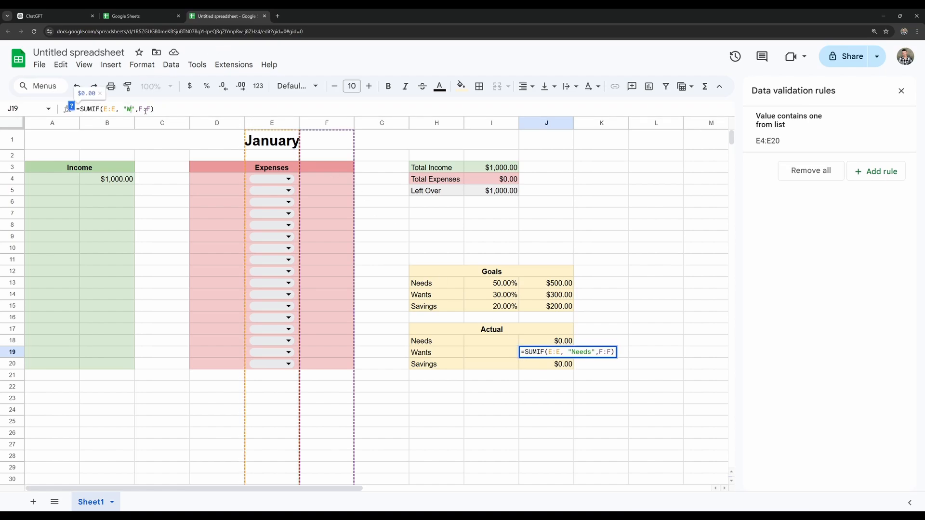
{"action": "type", "text": "ants"}
{"action": "key", "text": "Return"}
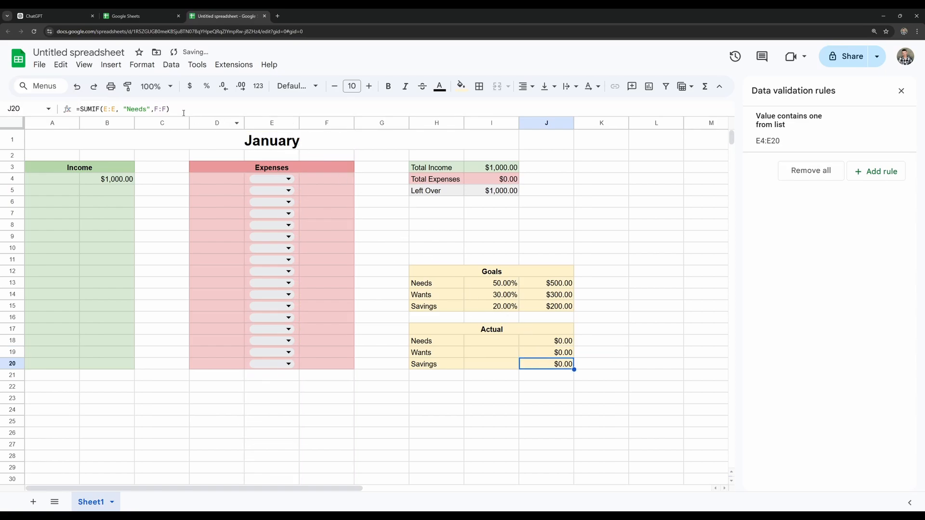
{"action": "left_click_drag", "start_coordinate": [145, 110], "coordinate": [127, 109]}
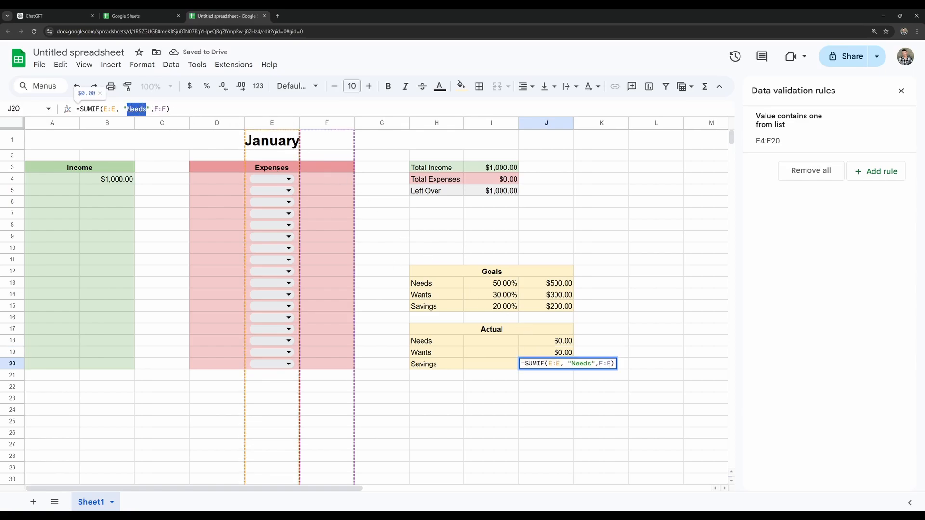
{"action": "type", "text": "Savings"}
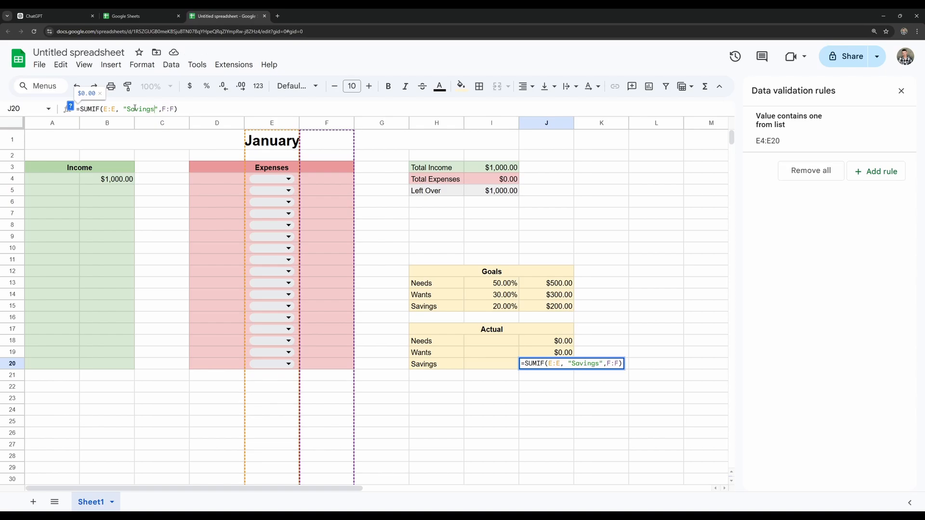
Step: Calculate the actual Needs percentage of total income in I18 with =J18/I3
{"action": "left_click", "coordinate": [489, 345]}
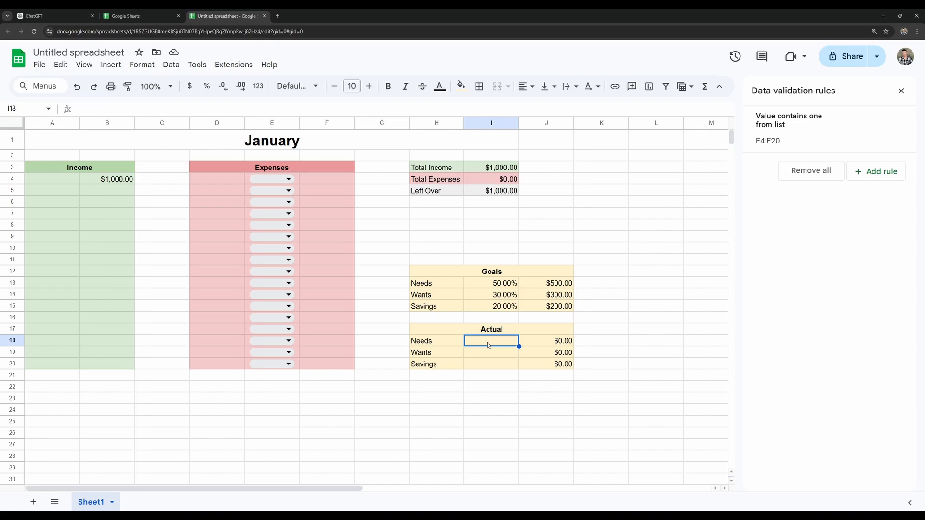
{"action": "type", "text": "="}
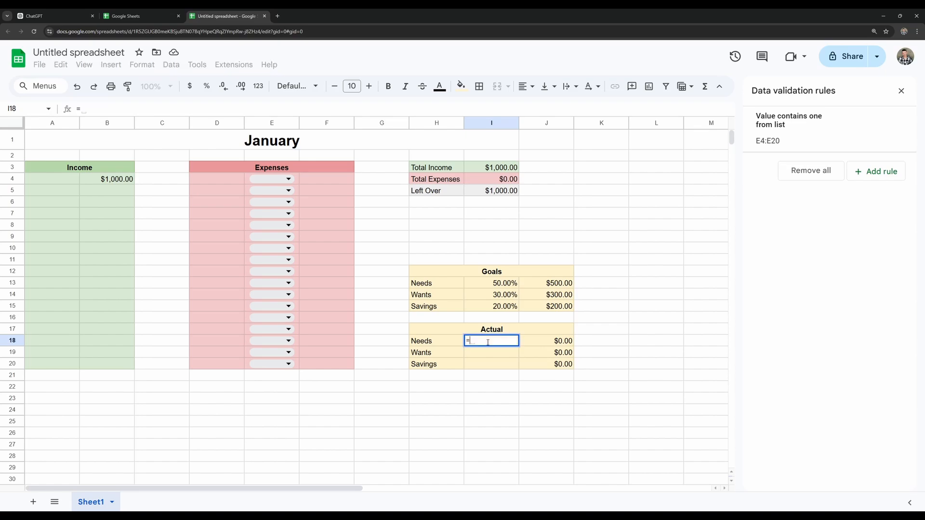
{"action": "left_click", "coordinate": [535, 345]}
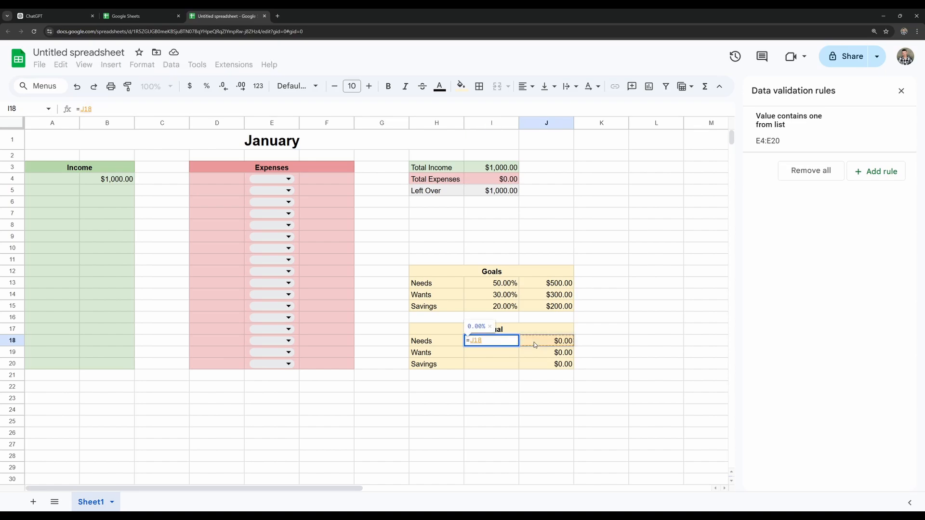
{"action": "type", "text": "/"}
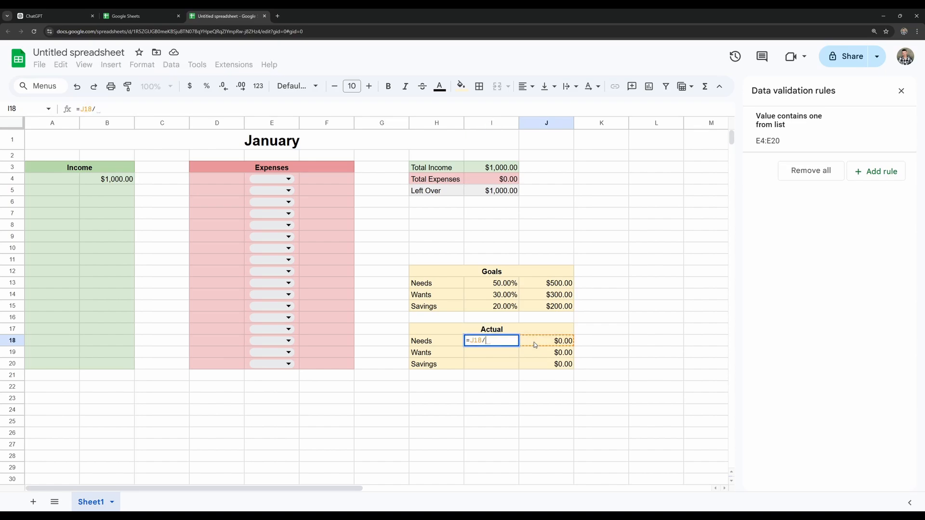
{"action": "left_click", "coordinate": [504, 168]}
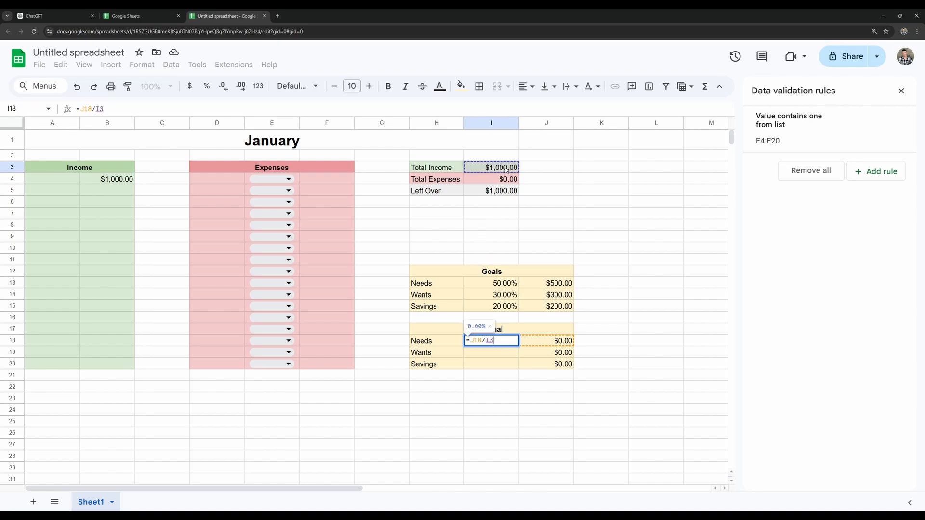
{"action": "key", "text": "Return"}
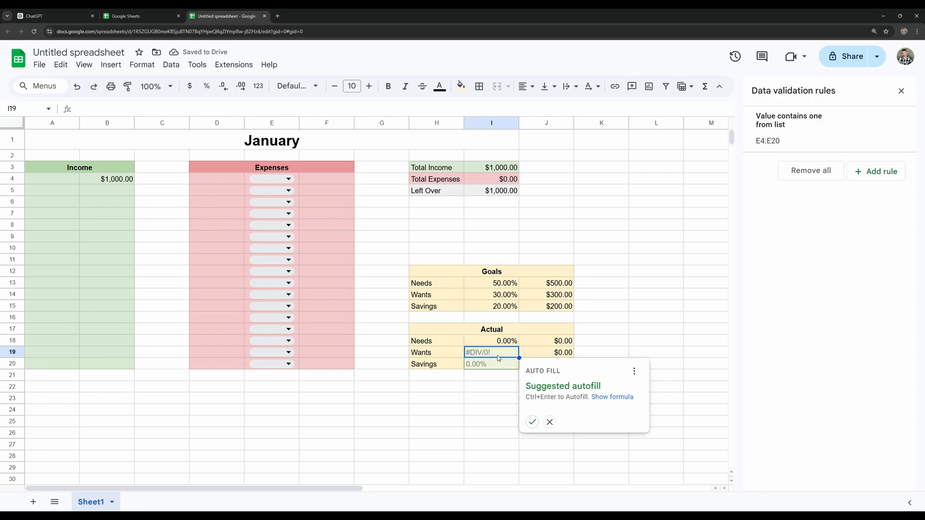
Step: Dismiss the suggested autofill and calculate the actual Wants percentage in I19 with =J19/I3
{"action": "left_click", "coordinate": [547, 423]}
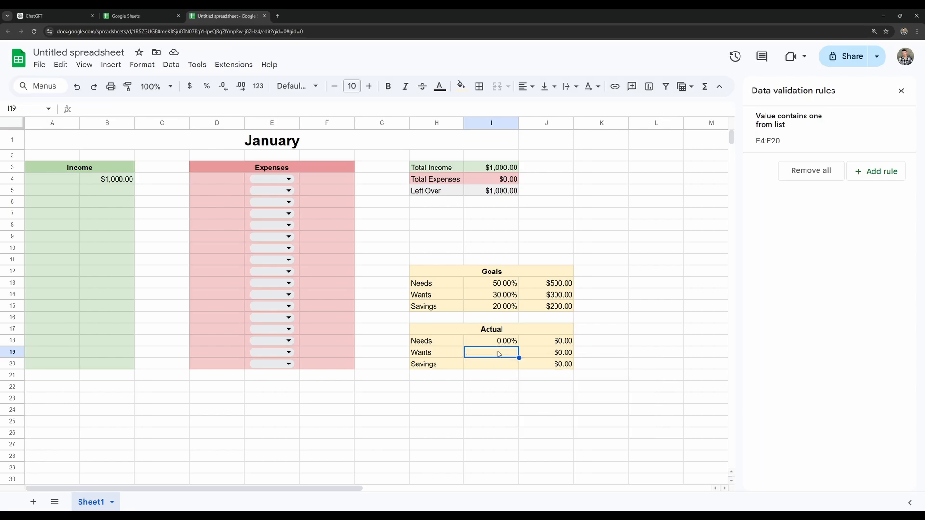
{"action": "type", "text": "="}
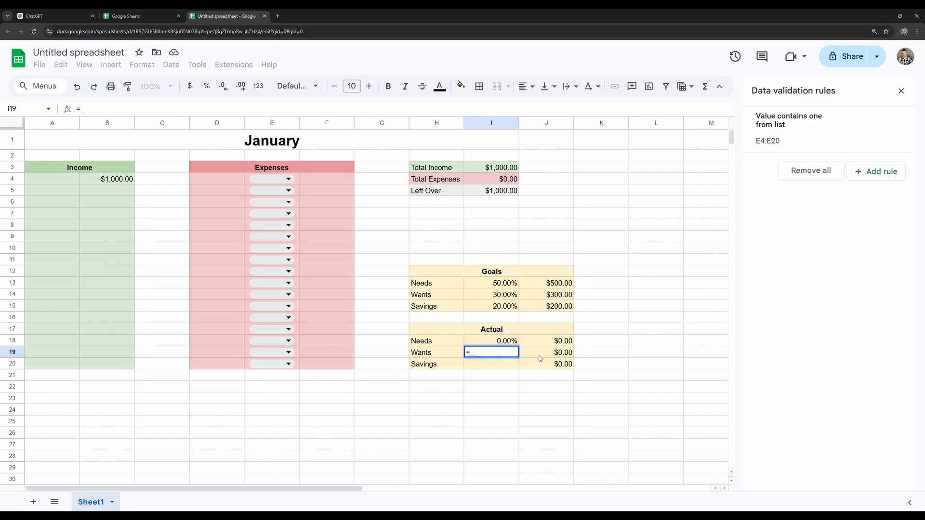
{"action": "left_click", "coordinate": [542, 357]}
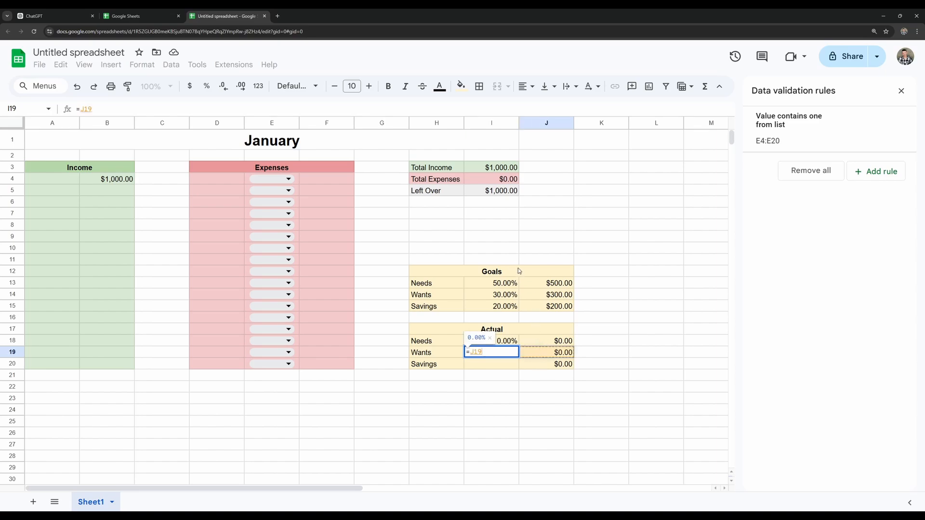
{"action": "type", "text": "/"}
{"action": "left_click", "coordinate": [495, 169]}
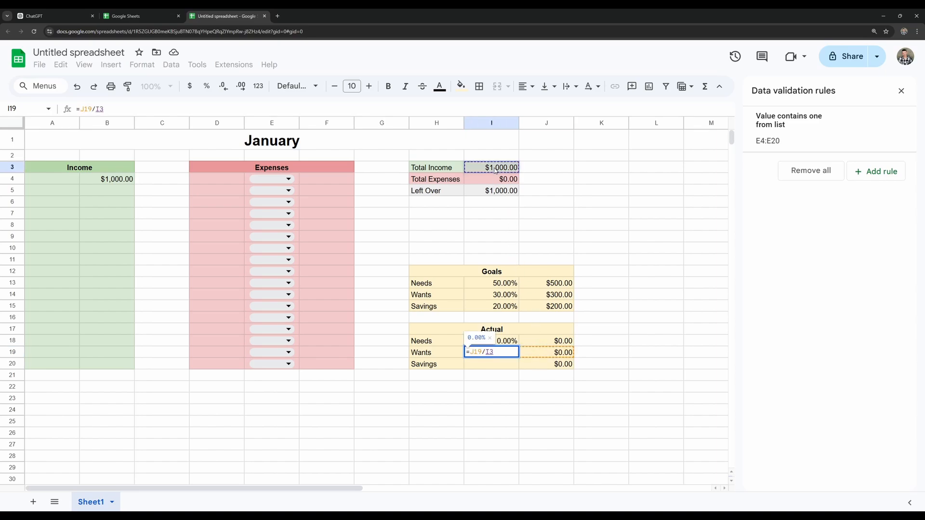
{"action": "key", "text": "Return"}
Step: Calculate the actual Savings percentage in I20 with =J20/I3
{"action": "type", "text": "="}
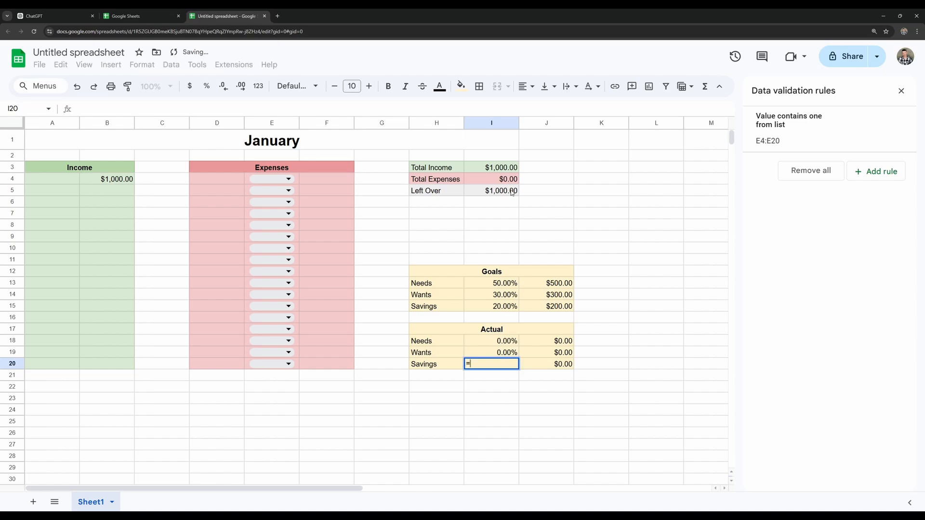
{"action": "left_click", "coordinate": [556, 365]}
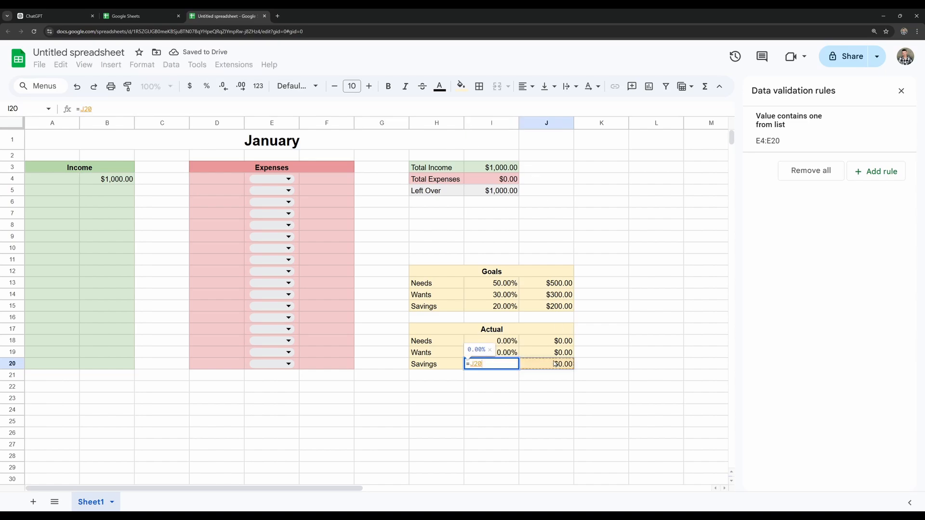
{"action": "type", "text": "/"}
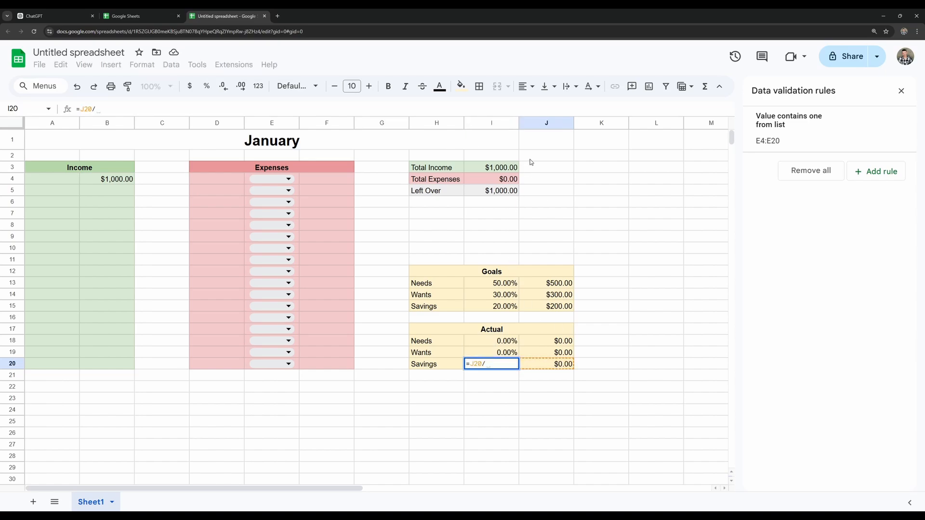
{"action": "left_click", "coordinate": [501, 169]}
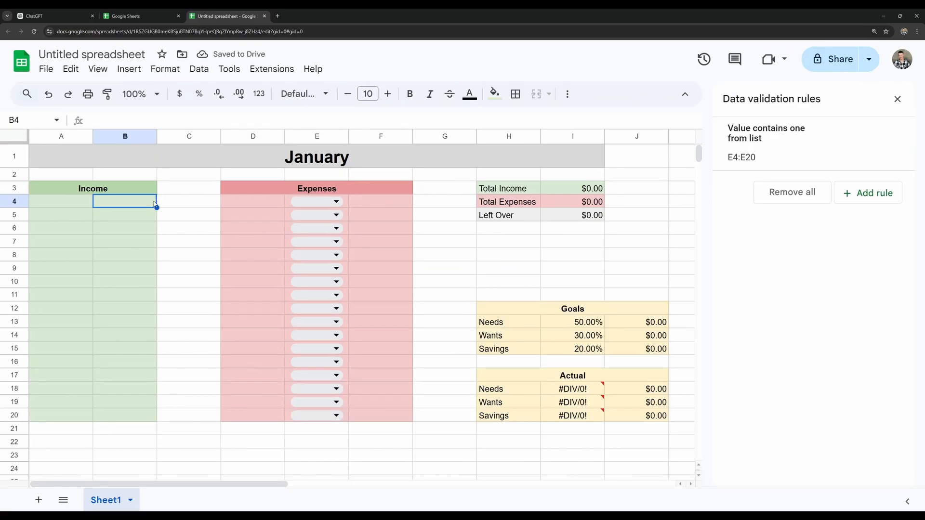
Step: Add a Paycheck income entry of 1500 in A4:B4
{"action": "left_click", "coordinate": [62, 200]}
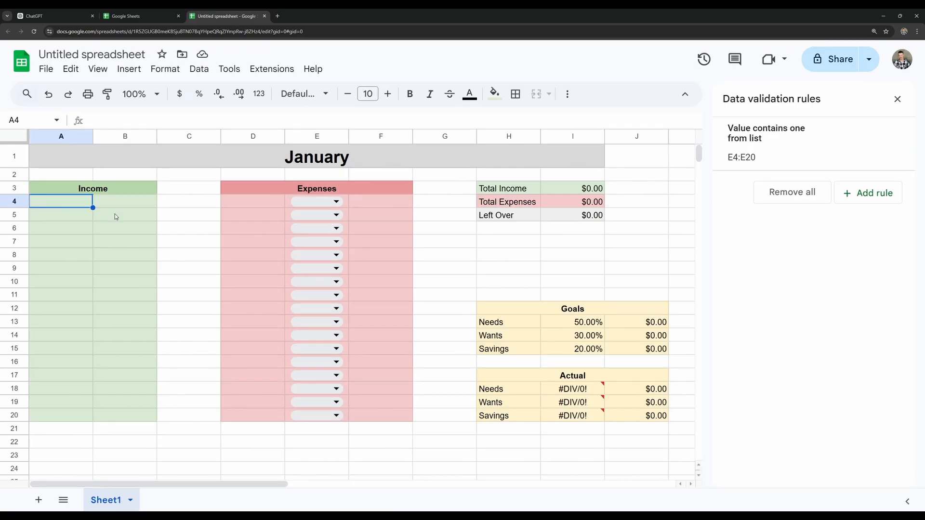
{"action": "type", "text": "{ayche"}
{"action": "key", "text": "BackSpace"}
{"action": "key", "text": "BackSpace"}
{"action": "key", "text": "BackSpace"}
{"action": "key", "text": "BackSpace"}
{"action": "key", "text": "BackSpace"}
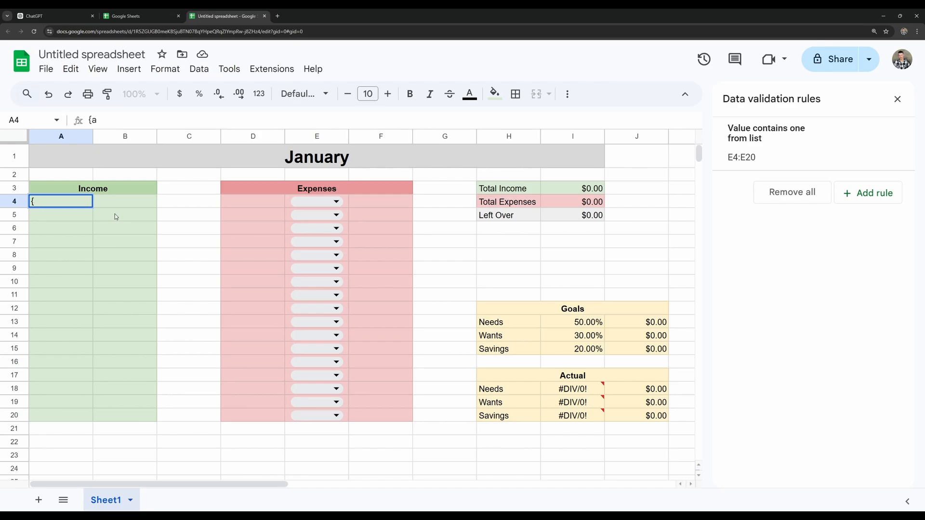
{"action": "key", "text": "BackSpace"}
{"action": "type", "text": "Paycheck"}
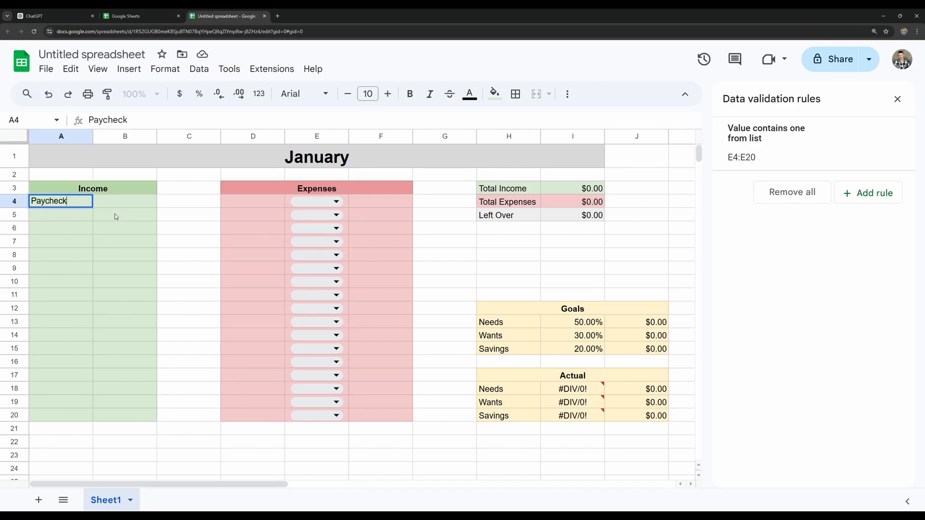
{"action": "key", "text": "Tab"}
{"action": "type", "text": "1500"}
{"action": "key", "text": "Tab"}
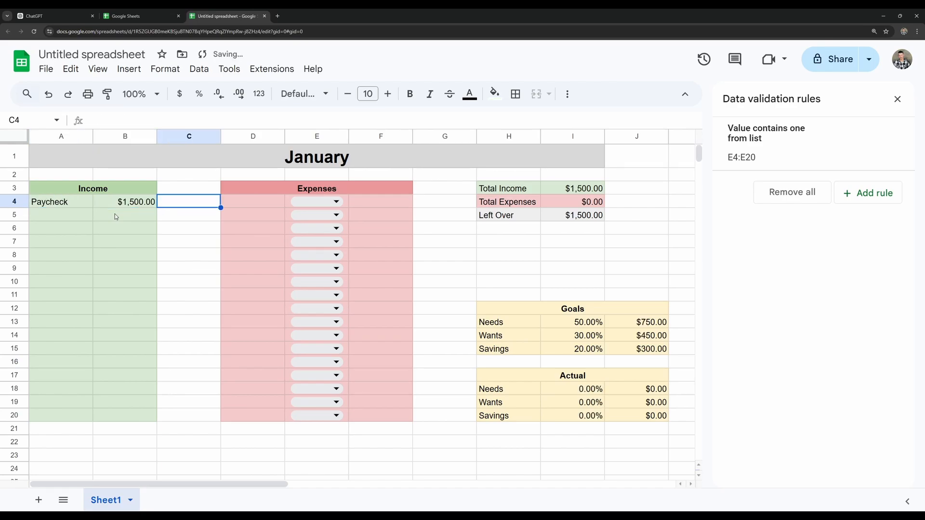
Step: Add a Rent expense in row 4 with the category Needs and an amount of 500
{"action": "key", "text": "Tab"}
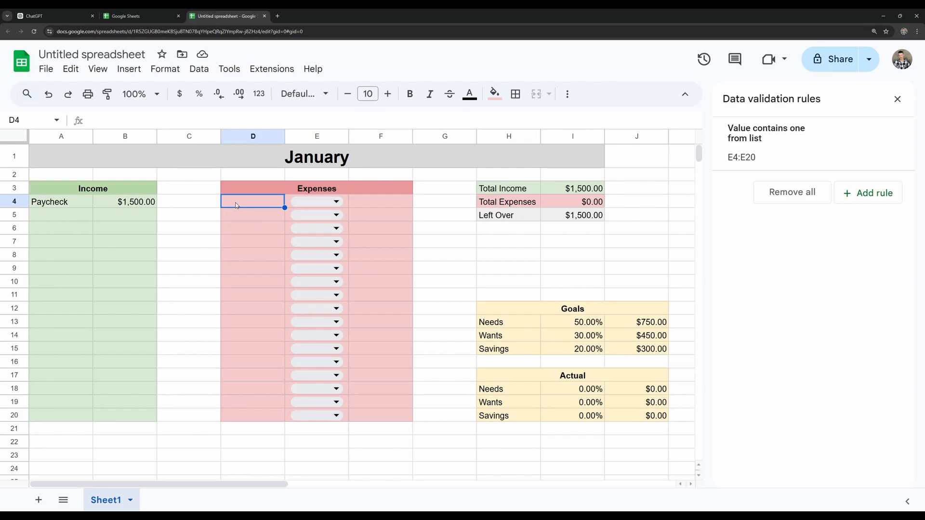
{"action": "type", "text": "Rent"}
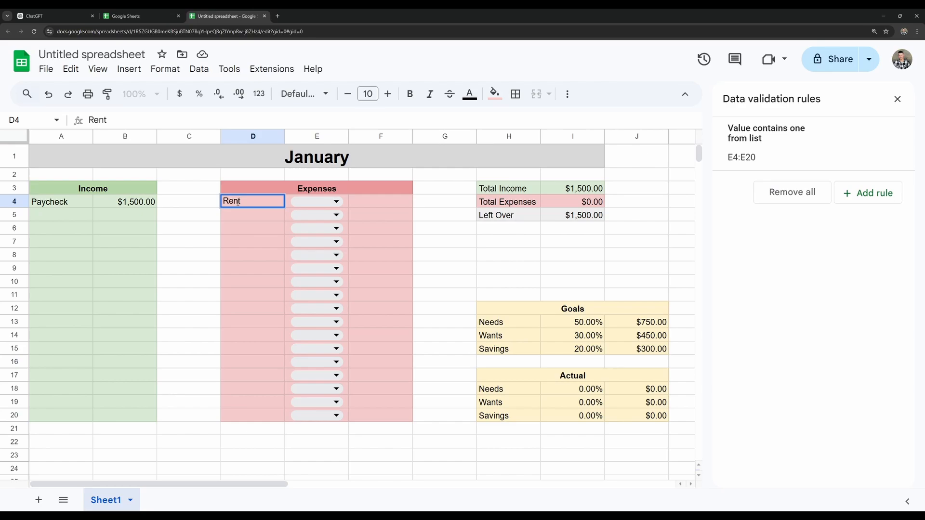
{"action": "left_click", "coordinate": [316, 202]}
{"action": "left_click", "coordinate": [306, 217]}
{"action": "left_click", "coordinate": [375, 205]}
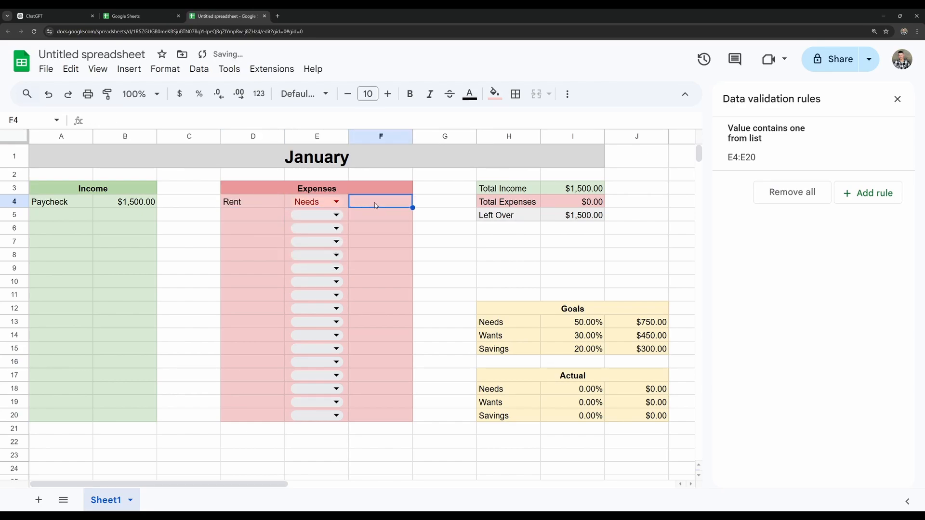
{"action": "type", "text": "500"}
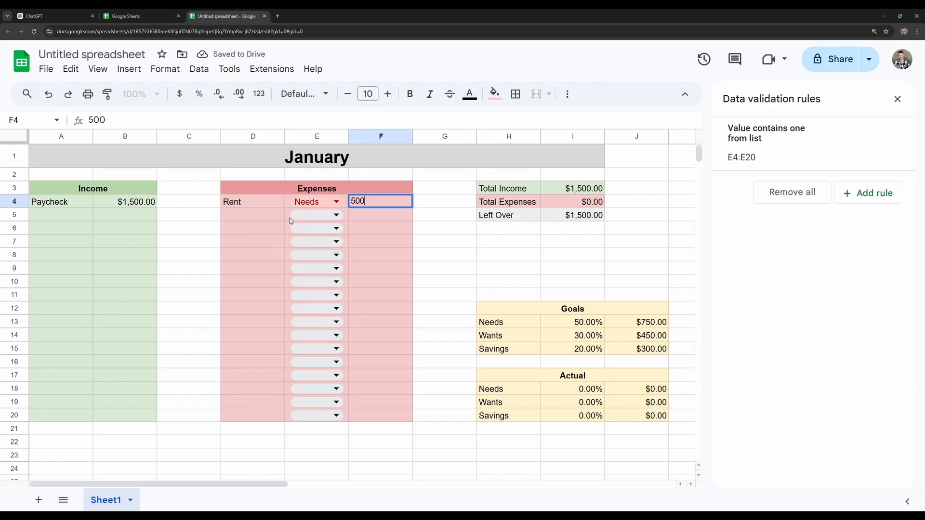
Step: Enter the expense names Phone Bill in D5 and Internet Bill in D6
{"action": "left_click", "coordinate": [266, 215]}
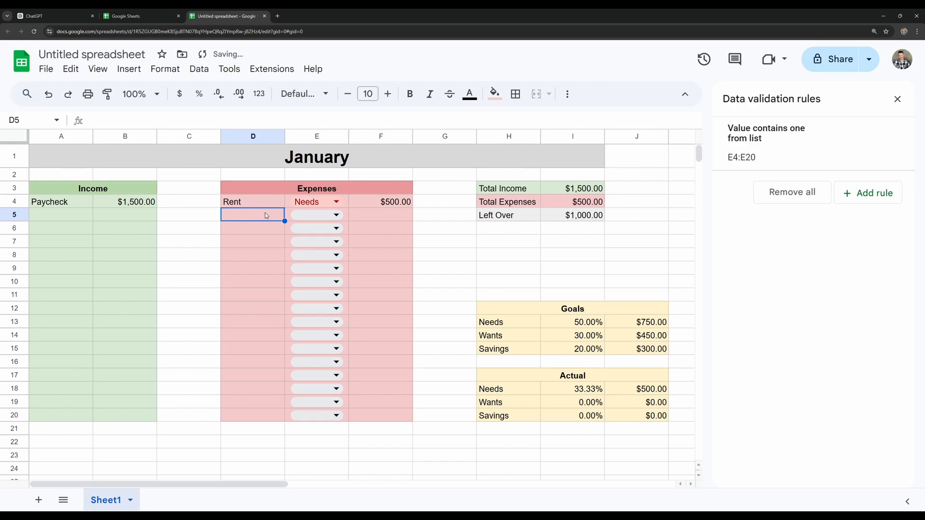
{"action": "type", "text": "Phone Bill"}
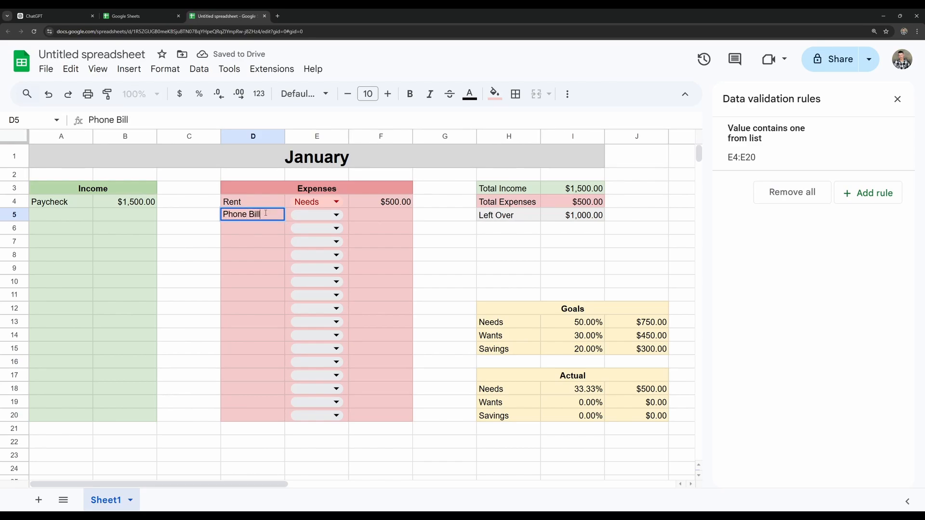
{"action": "key", "text": "Return"}
{"action": "type", "text": "Inte"}
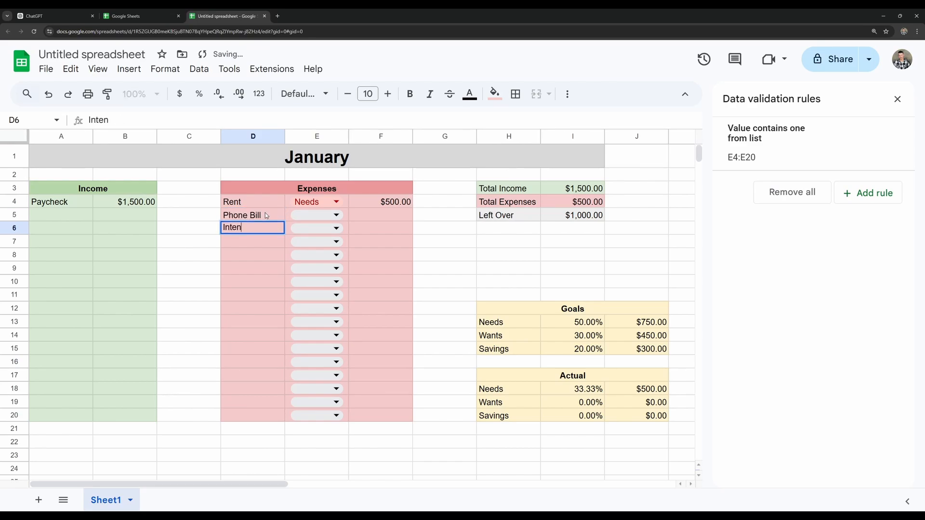
{"action": "type", "text": "rnet Bil"}
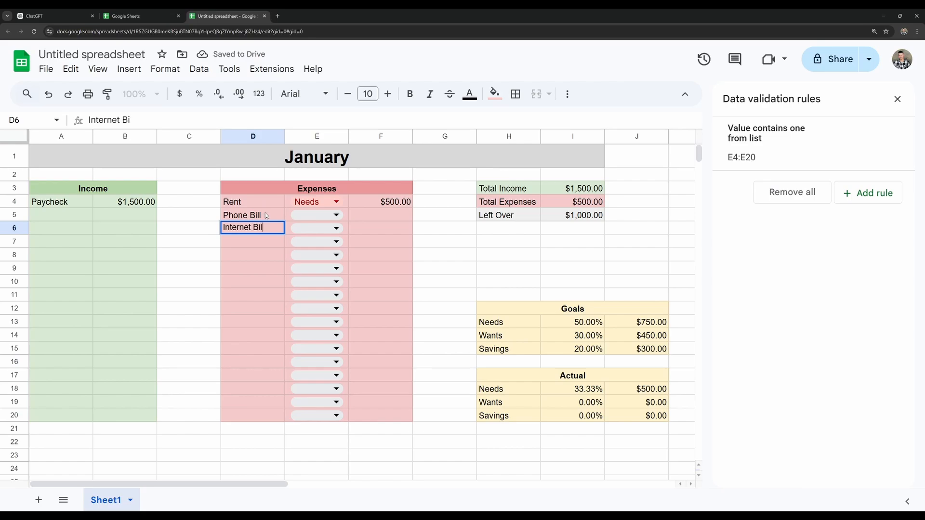
{"action": "type", "text": "l"}
{"action": "key", "text": "Return"}
Step: Enter the expense names Dining Out, Disney Plus and Savings in D7:D9
{"action": "type", "text": "Dinging"}
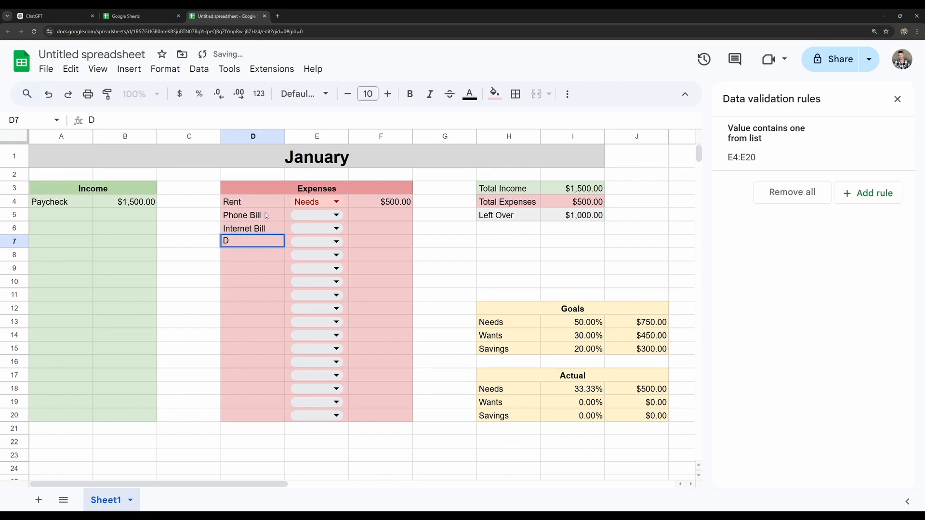
{"action": "key", "text": "BackSpace"}
{"action": "key", "text": "BackSpace"}
{"action": "key", "text": "BackSpace"}
{"action": "key", "text": "BackSpace"}
{"action": "key", "text": "BackSpace"}
{"action": "type", "text": "ing Out"}
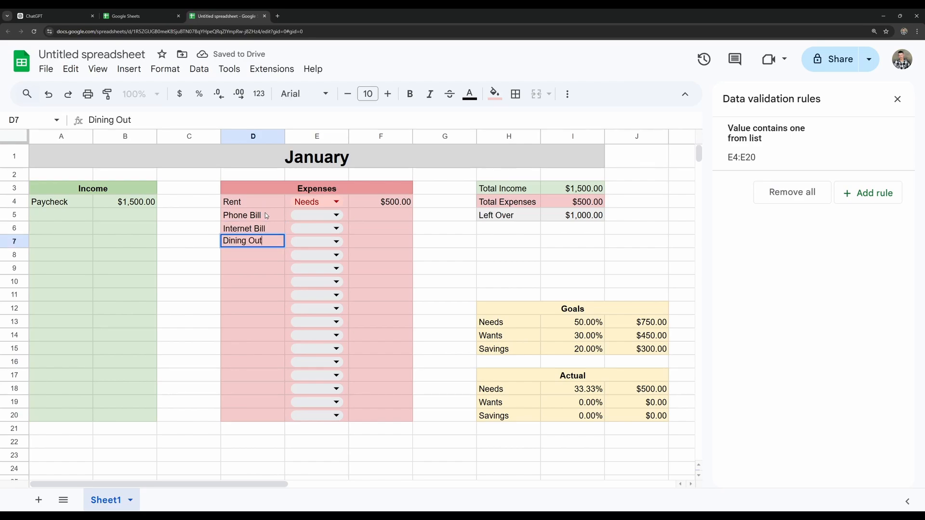
{"action": "key", "text": "Return"}
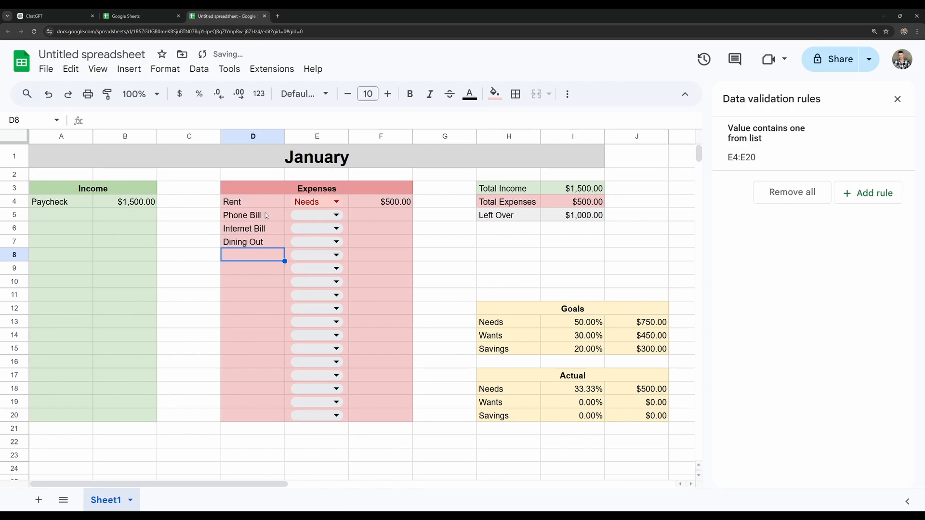
{"action": "type", "text": "Disney Plus"}
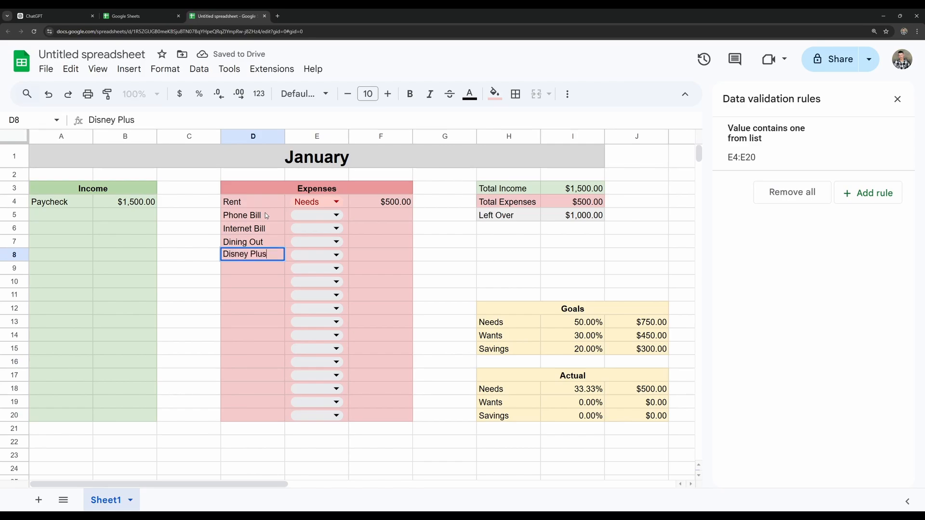
{"action": "key", "text": "Return"}
{"action": "type", "text": "Savings"}
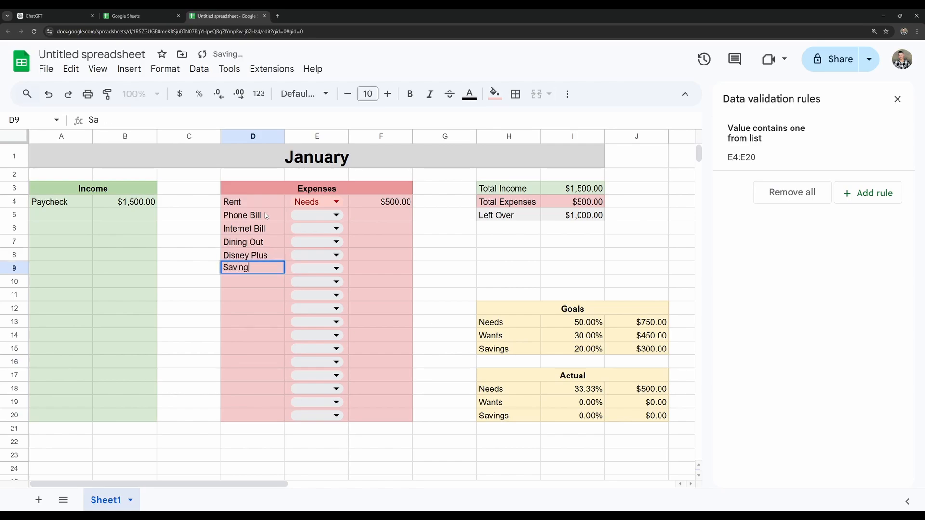
Step: Assign the Needs category to the Phone Bill and Internet Bill expenses in E5:E6
{"action": "left_click", "coordinate": [335, 217]}
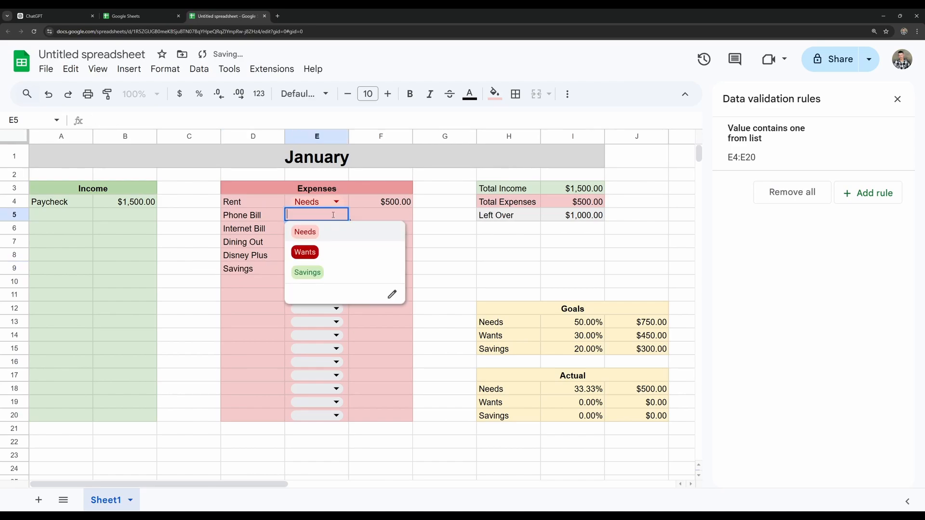
{"action": "left_click", "coordinate": [320, 232]}
{"action": "left_click", "coordinate": [320, 230]}
{"action": "left_click", "coordinate": [321, 241]}
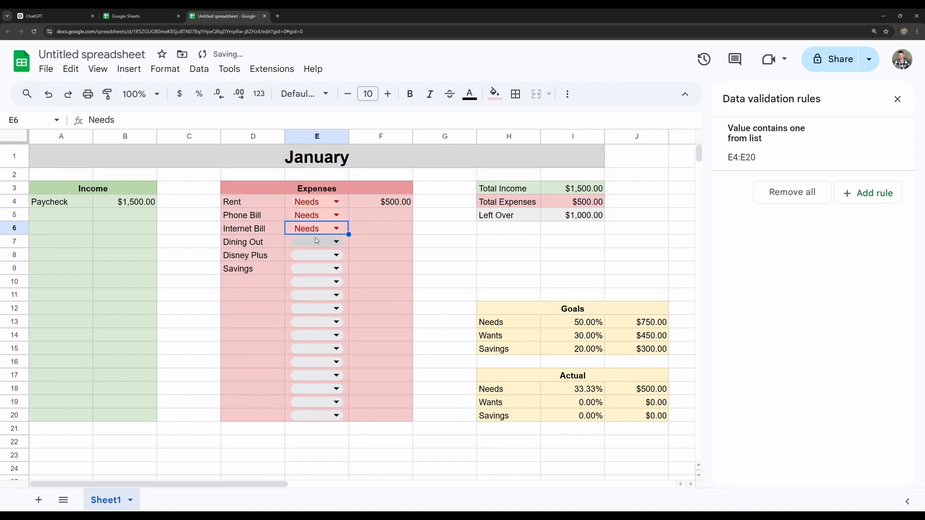
Step: Assign the Wants category to Dining Out and Disney Plus, and the Savings category to the Savings expense
{"action": "left_click", "coordinate": [320, 242]}
{"action": "left_click", "coordinate": [308, 278]}
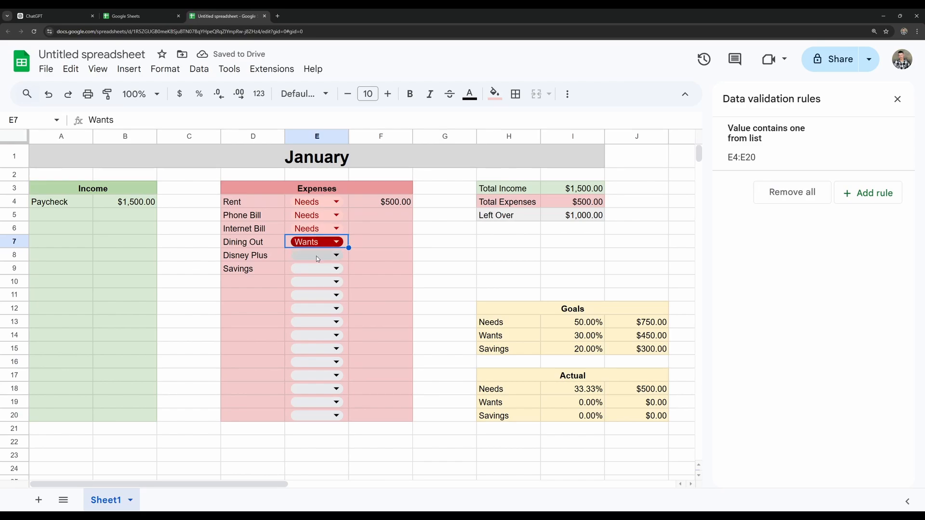
{"action": "left_click", "coordinate": [315, 255]}
{"action": "left_click", "coordinate": [310, 292]}
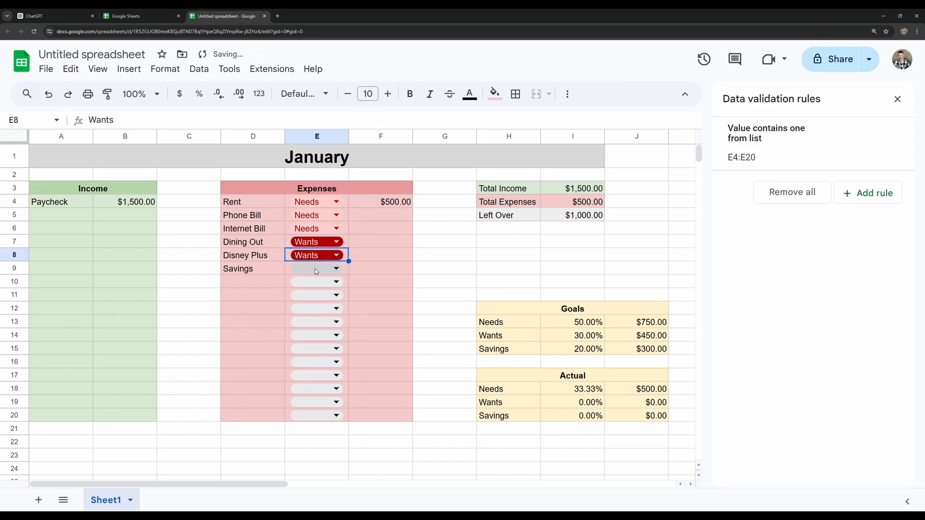
{"action": "left_click", "coordinate": [316, 269]}
{"action": "left_click", "coordinate": [306, 324]}
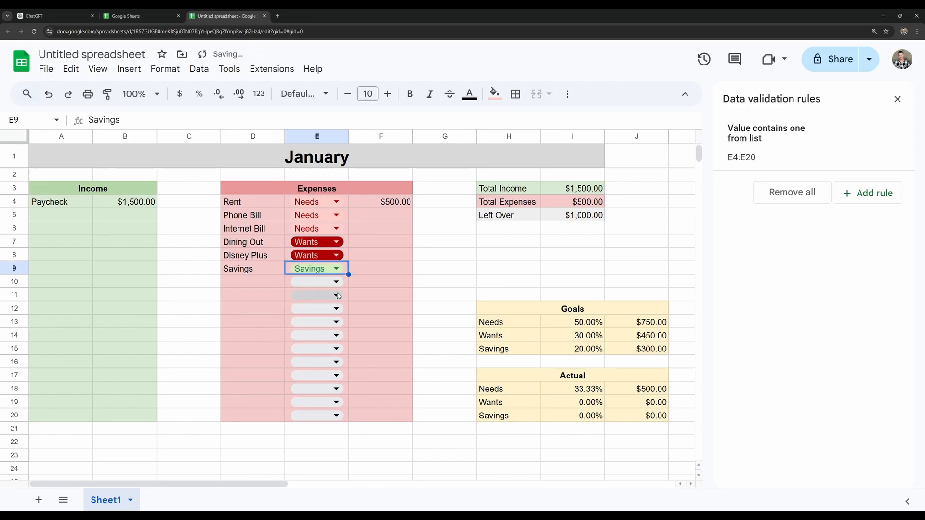
Step: Enter the expense amounts 50, 50, 40, 15 and 200 in F5:F9
{"action": "left_click", "coordinate": [383, 215]}
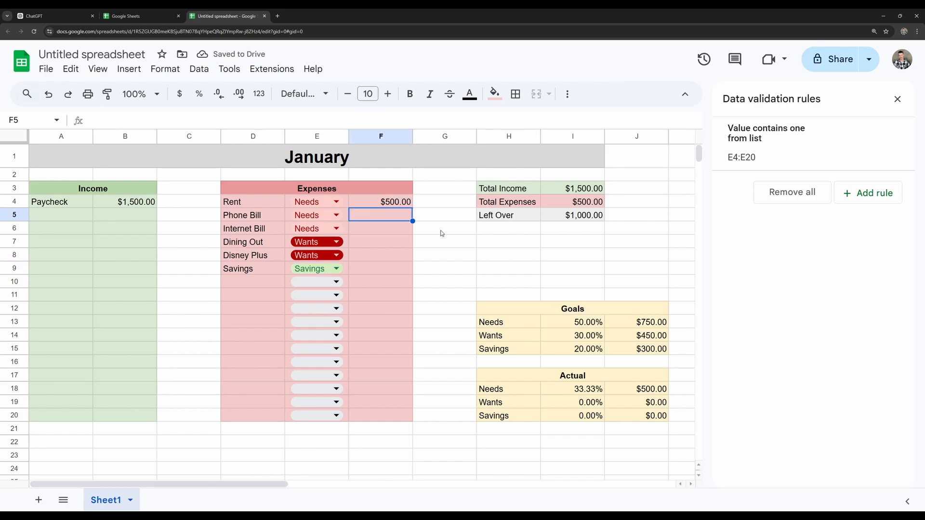
{"action": "type", "text": "50"}
{"action": "key", "text": "Return"}
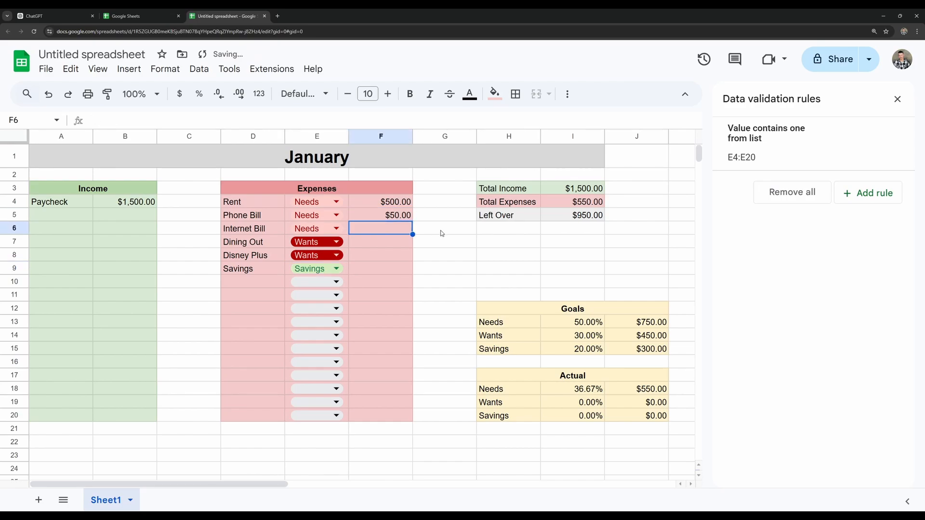
{"action": "type", "text": "50"}
{"action": "key", "text": "Return"}
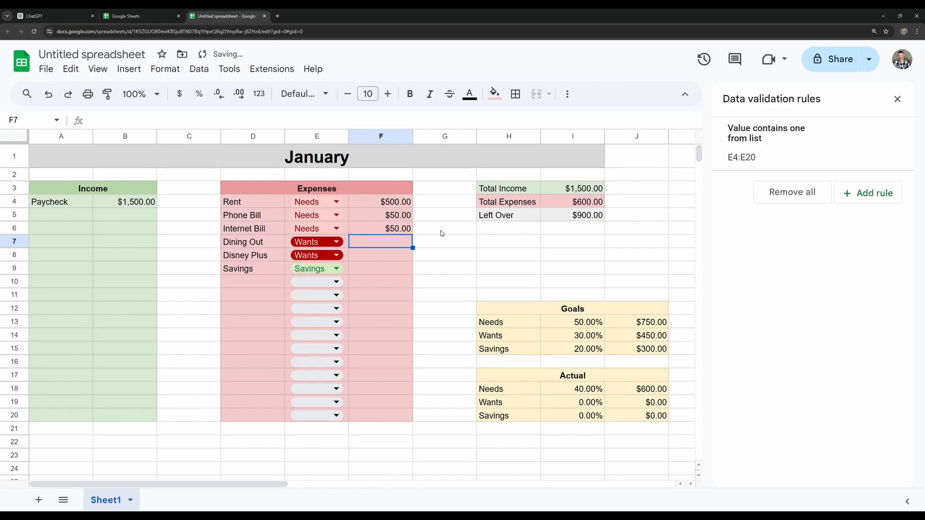
{"action": "type", "text": "40"}
{"action": "key", "text": "Return"}
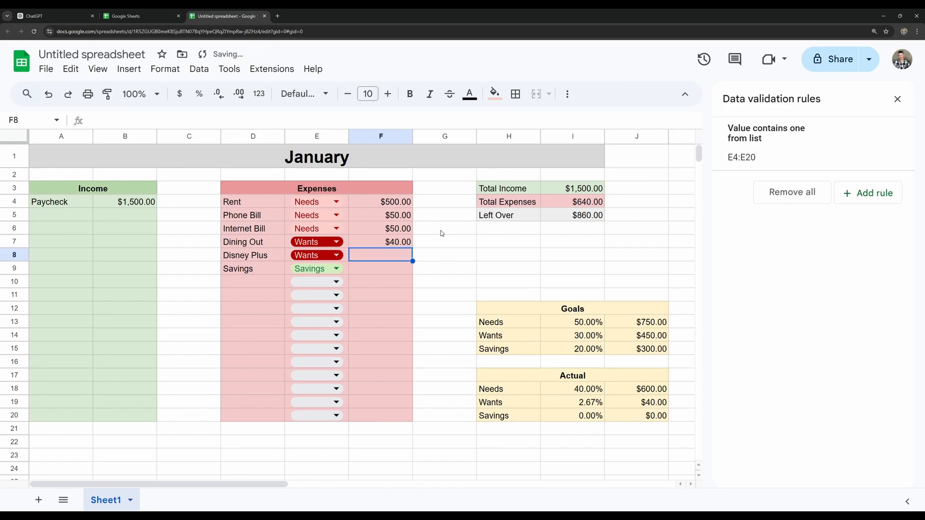
{"action": "type", "text": "15"}
{"action": "key", "text": "Return"}
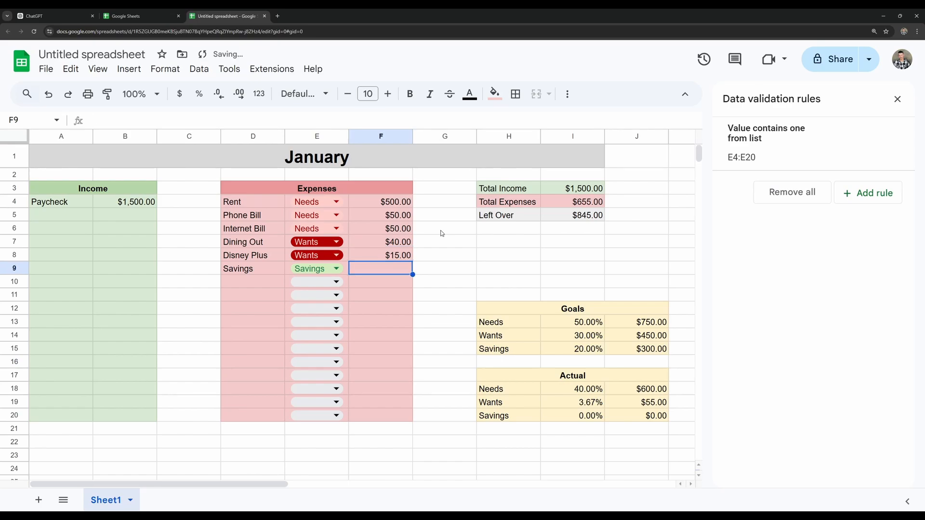
{"action": "type", "text": "200"}
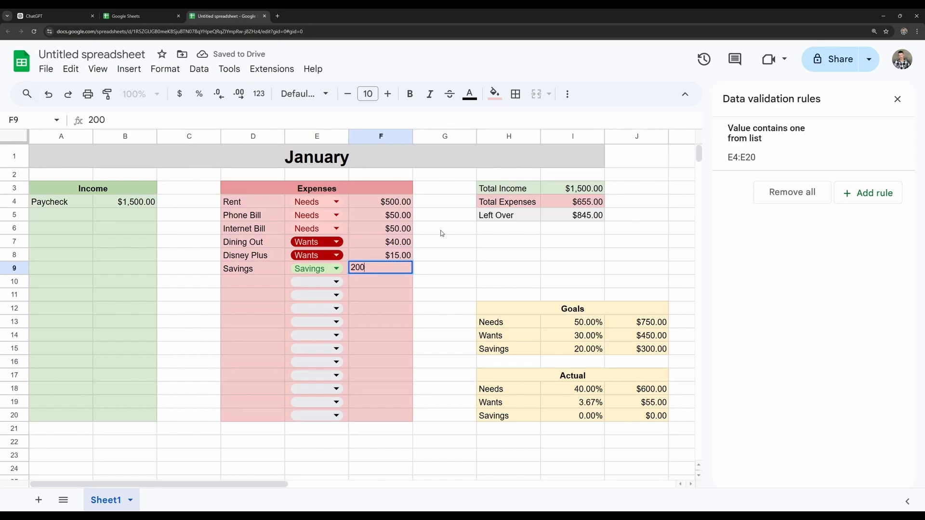
{"action": "key", "text": "Return"}
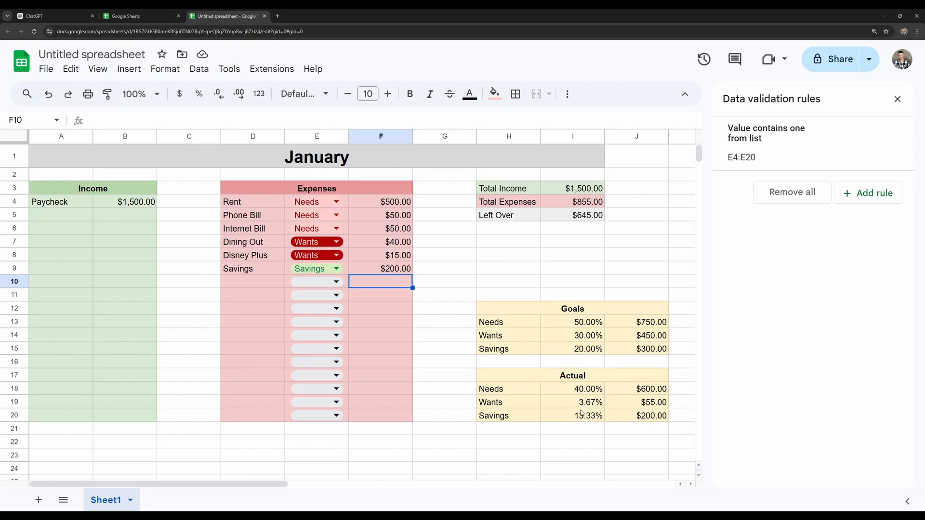
Step: Enter Investments as the next expense name in D10
{"action": "left_click", "coordinate": [585, 220]}
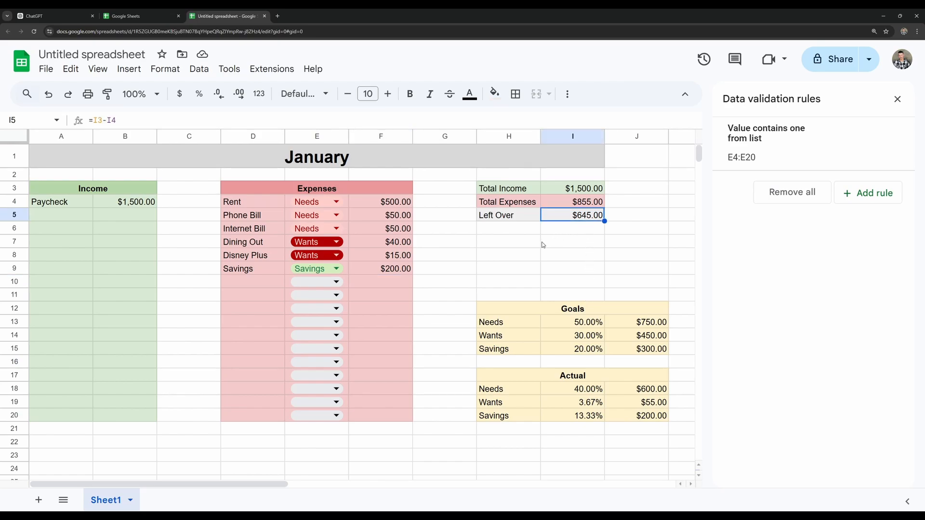
{"action": "left_click", "coordinate": [262, 284]}
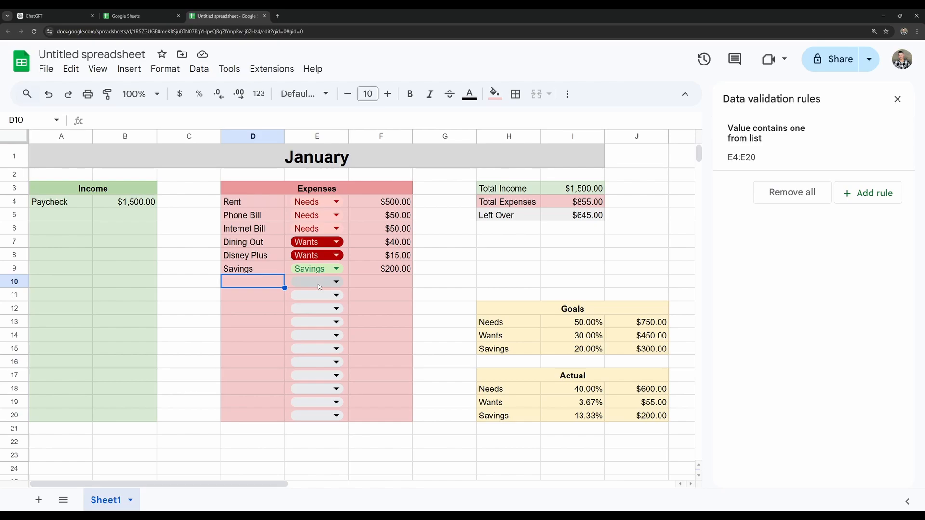
{"action": "type", "text": "Sa"}
{"action": "key", "text": "BackSpace"}
{"action": "key", "text": "BackSpace"}
{"action": "key", "text": "BackSpace"}
{"action": "type", "text": "Inve"}
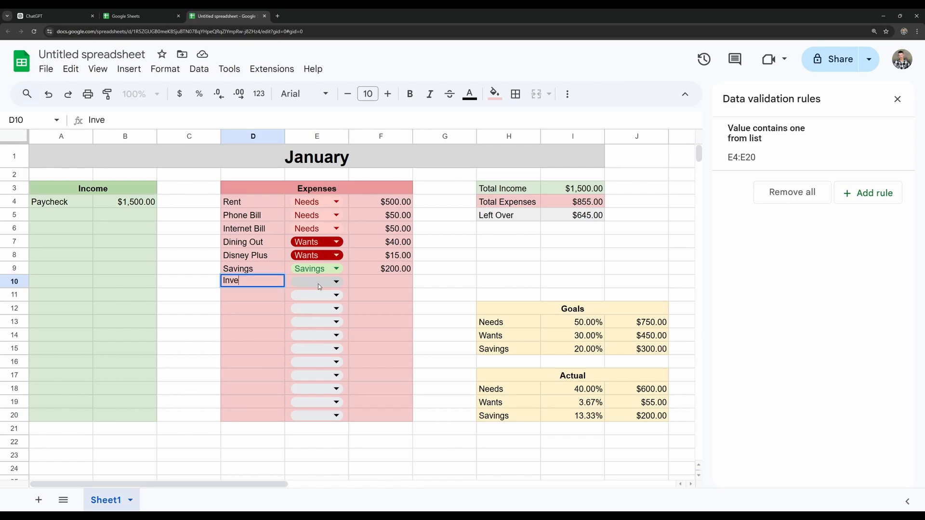
{"action": "type", "text": "stments"}
Step: Give the Investments expense the Savings category and an amount of 645, and check the sum of the Actual percentages in I18:I20
{"action": "left_click", "coordinate": [328, 284]}
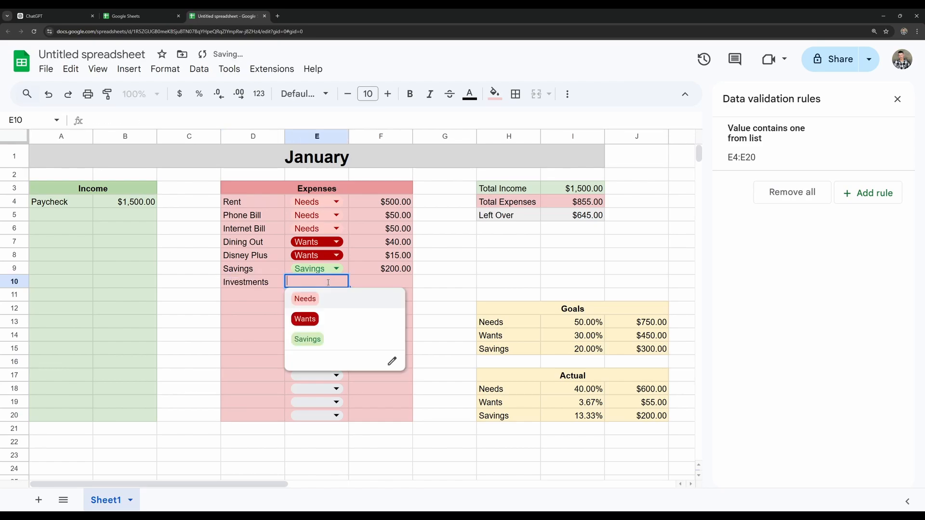
{"action": "left_click", "coordinate": [319, 339]}
{"action": "left_click", "coordinate": [378, 284]}
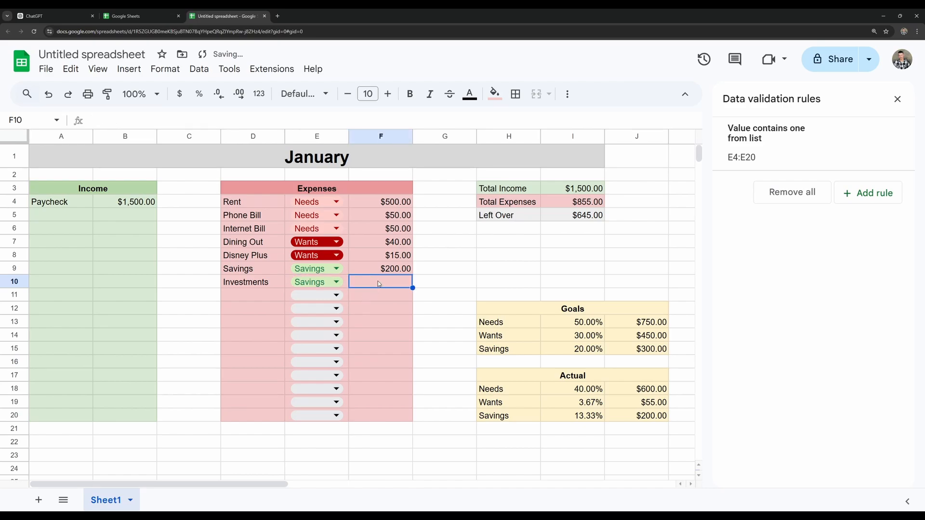
{"action": "type", "text": "645"}
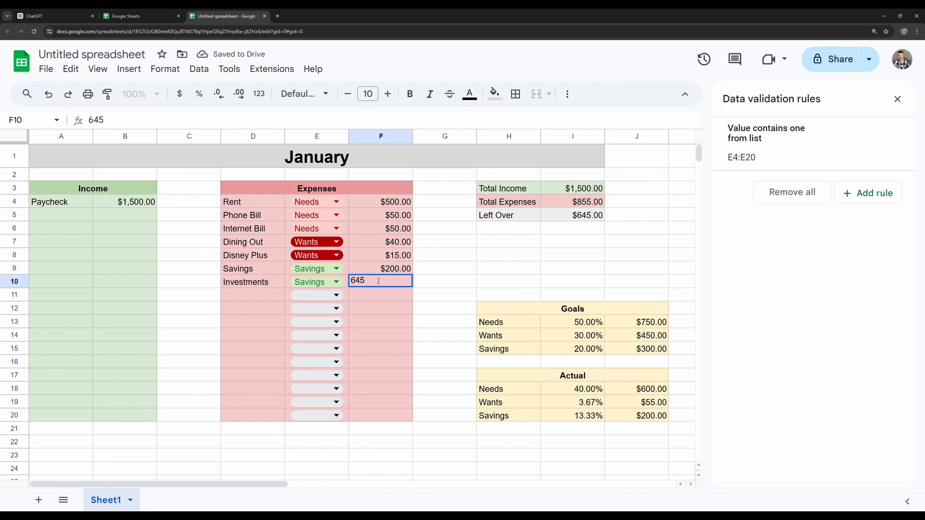
{"action": "key", "text": "Tab"}
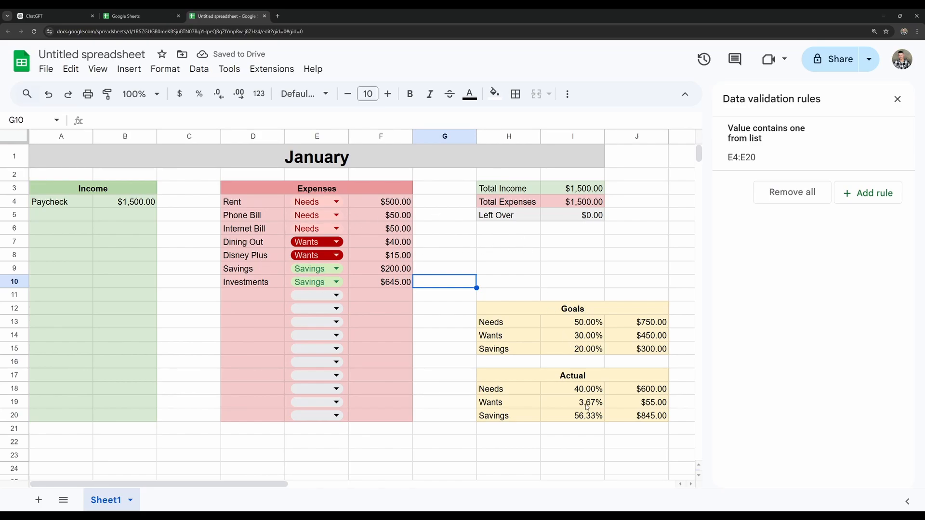
{"action": "left_click_drag", "start_coordinate": [576, 389], "coordinate": [577, 414]}
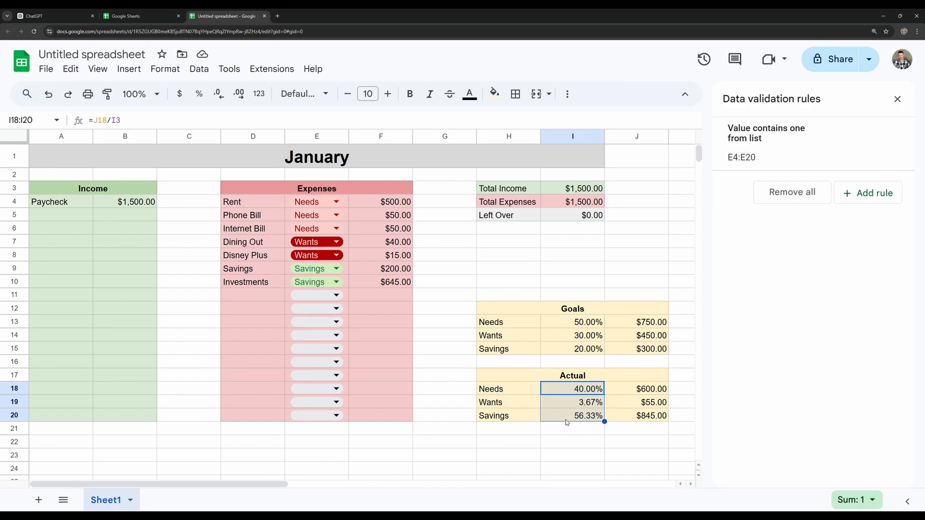
{"action": "left_click", "coordinate": [509, 282]}
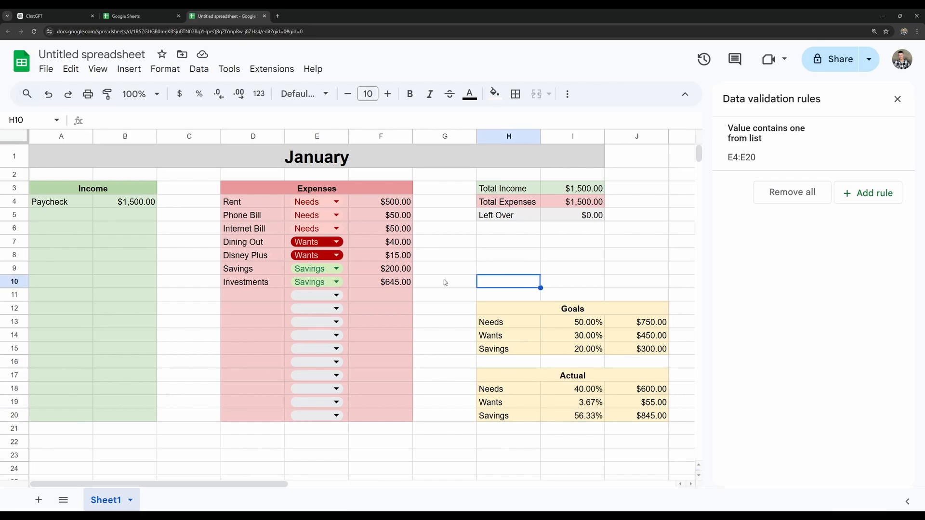
Step: Add an eBay income entry of 50 in row 5, below the Paycheck
{"action": "left_click", "coordinate": [85, 217]}
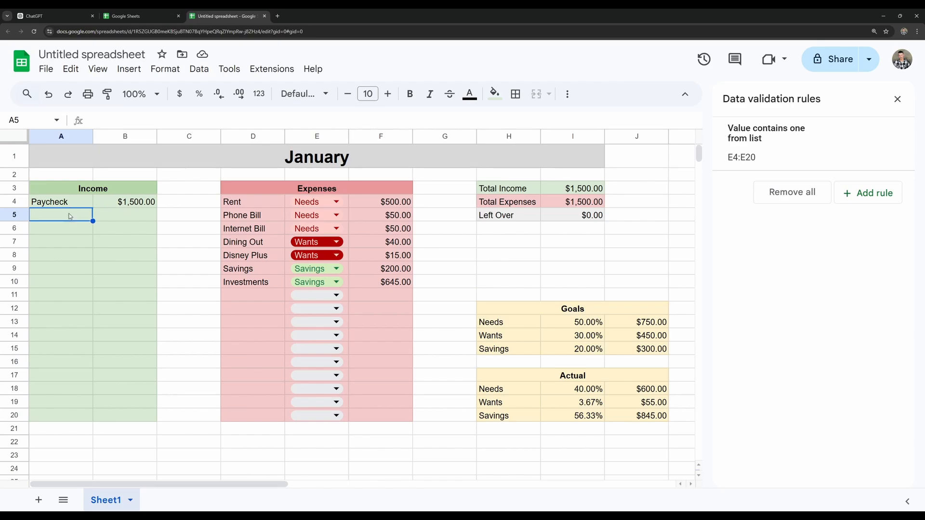
{"action": "type", "text": "eBay"}
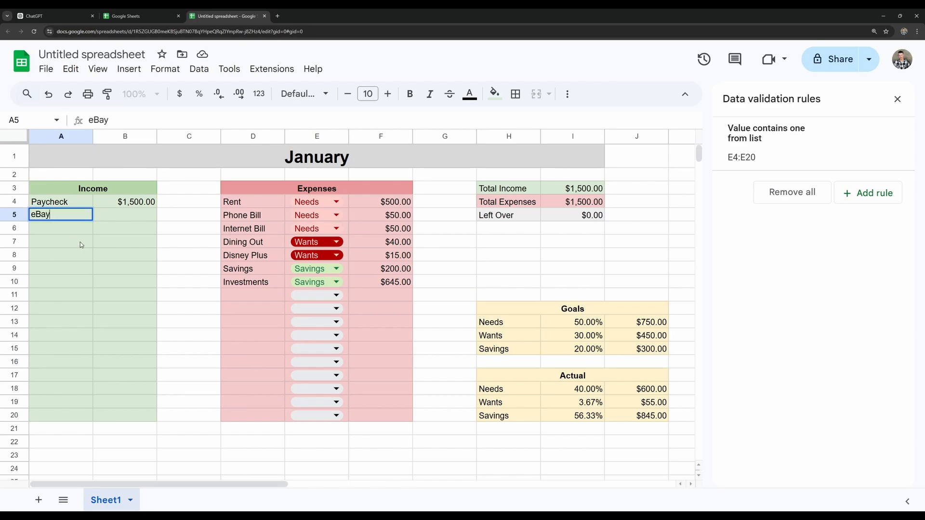
{"action": "key", "text": "Tab"}
{"action": "type", "text": "50"}
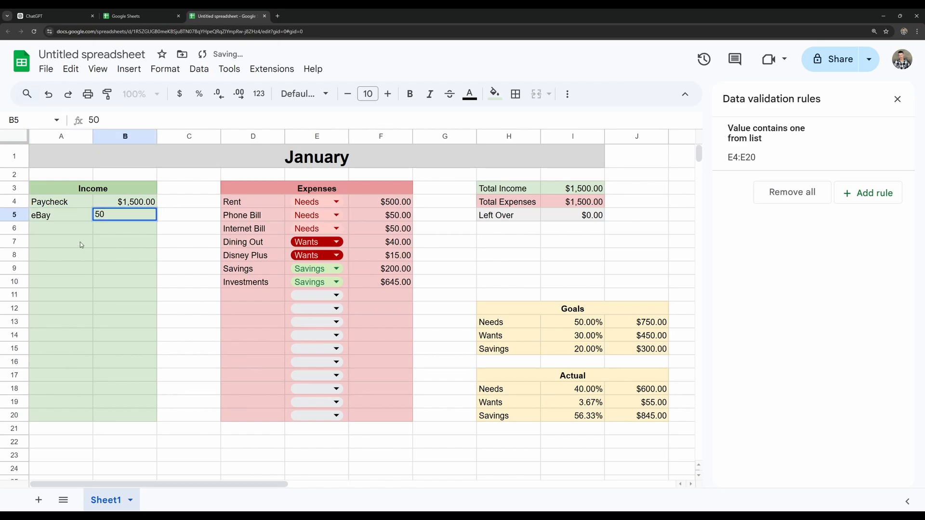
{"action": "key", "text": "Tab"}
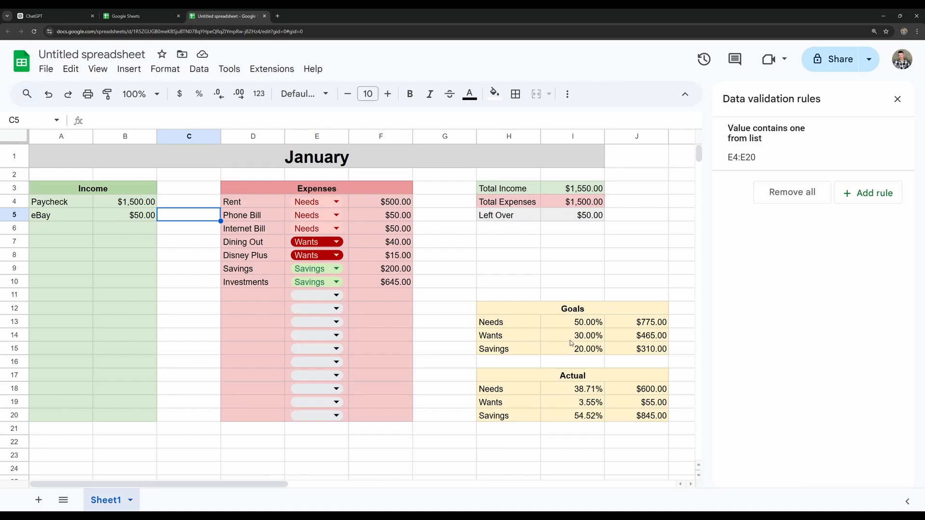
Step: Add a Starbucks expense in row 11 with the Wants category and an amount of 5
{"action": "left_click", "coordinate": [249, 297]}
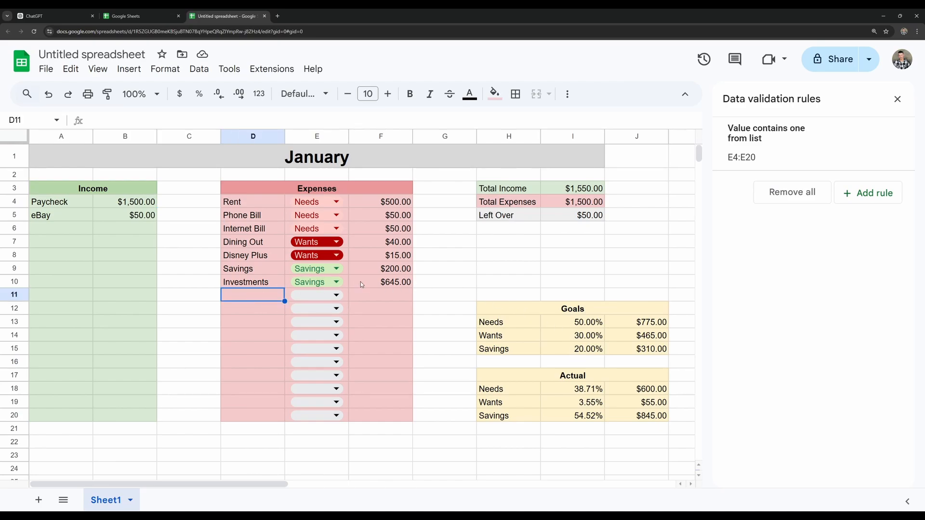
{"action": "type", "text": "Starbucks"}
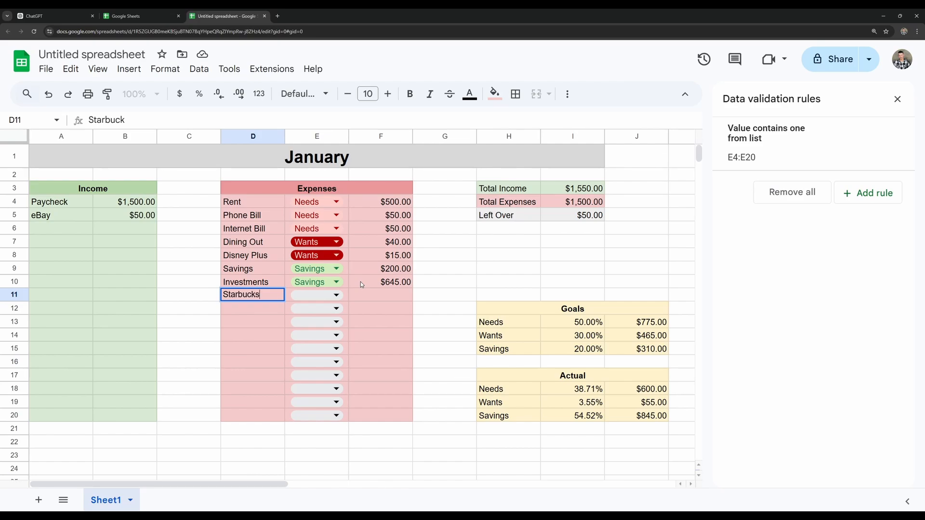
{"action": "left_click", "coordinate": [333, 295]}
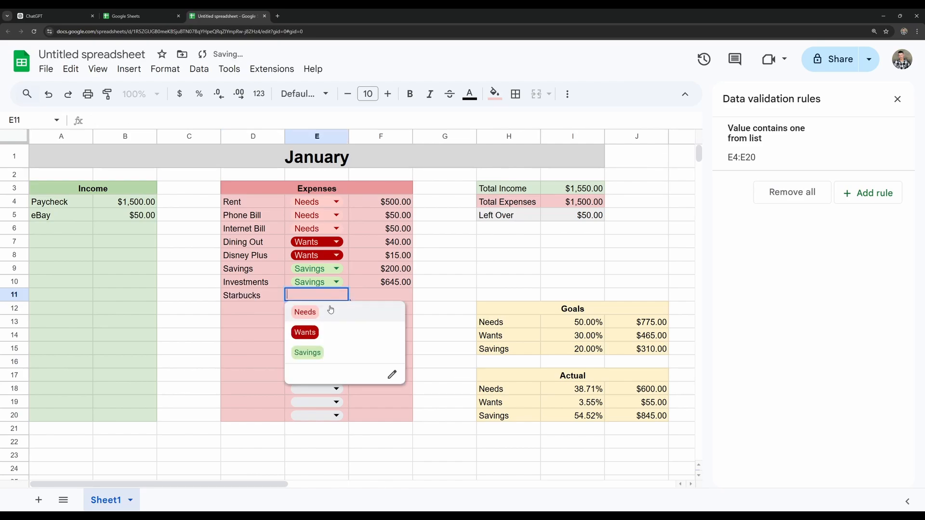
{"action": "left_click", "coordinate": [305, 332]}
{"action": "left_click", "coordinate": [382, 295]}
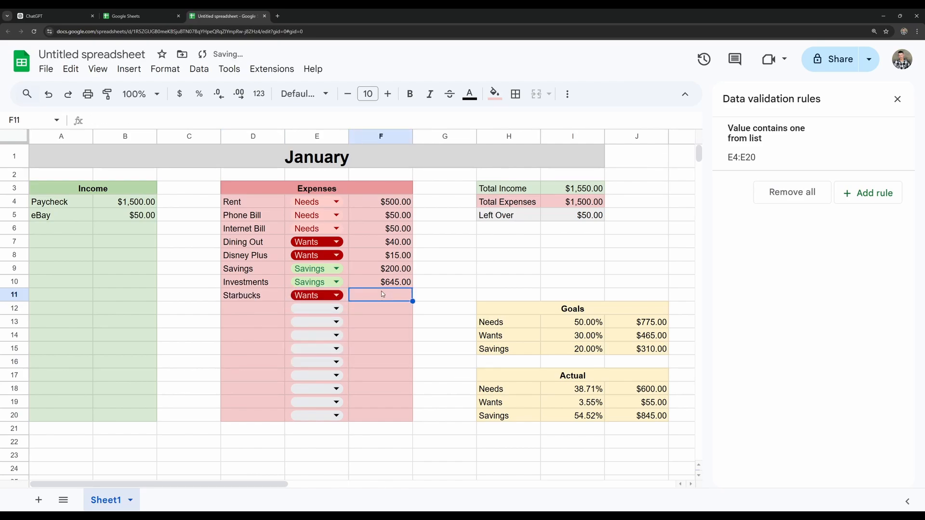
{"action": "type", "text": "5"}
{"action": "key", "text": "Return"}
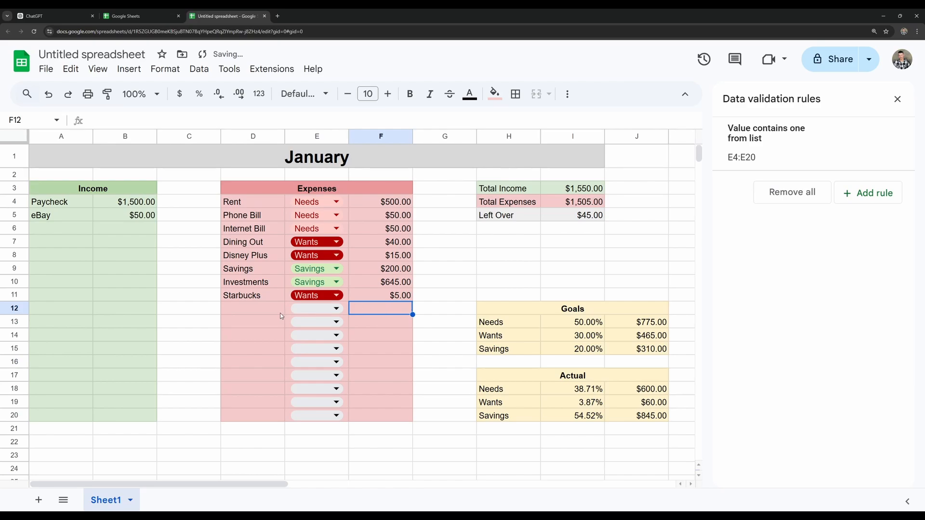
Step: Copy the Starbucks expense name from D11 into D12:D15
{"action": "left_click", "coordinate": [258, 310]}
{"action": "key", "text": "Up"}
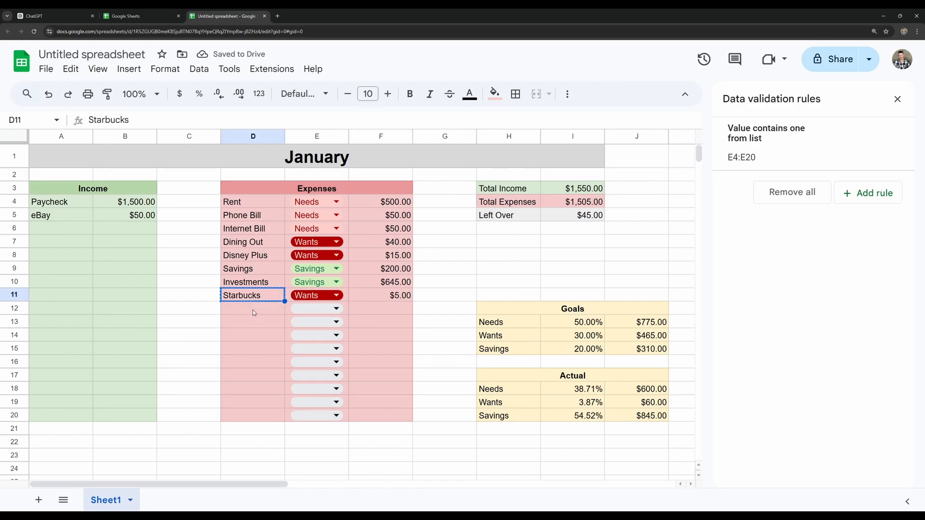
{"action": "left_click", "coordinate": [254, 313]}
{"action": "type", "text": "Starbucks"}
{"action": "left_click", "coordinate": [252, 323]}
{"action": "type", "text": "Starbucks"}
{"action": "left_click", "coordinate": [250, 333]}
{"action": "type", "text": "Starbucks"}
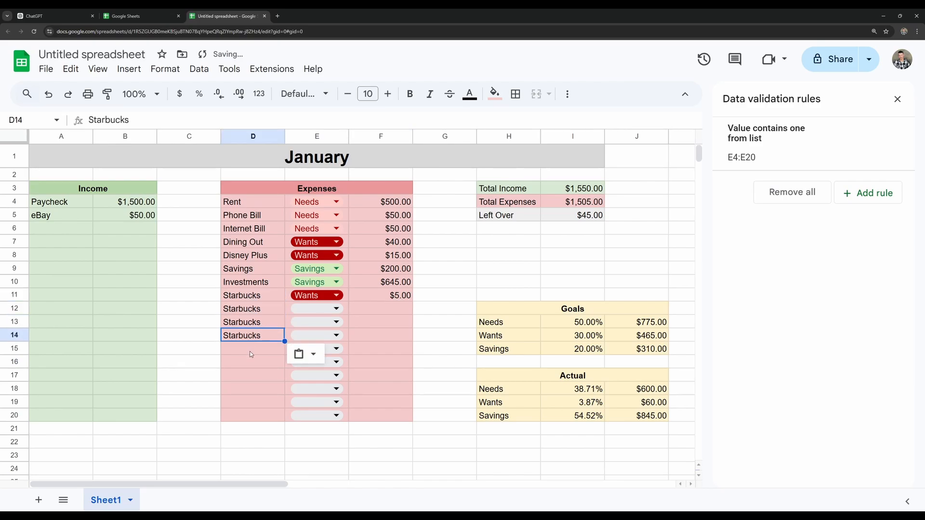
{"action": "left_click", "coordinate": [250, 352]}
{"action": "type", "text": "Starbucks"}
Step: Enter an amount of 5 for each of the repeated Starbucks expenses in F12:F15
{"action": "left_click", "coordinate": [380, 310]}
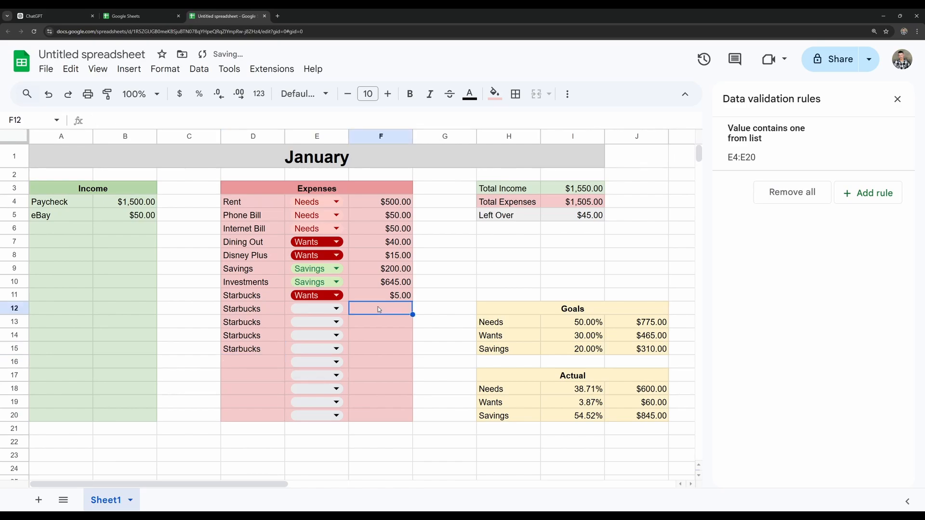
{"action": "type", "text": "5"}
{"action": "left_click", "coordinate": [384, 322]}
{"action": "type", "text": "5"}
{"action": "left_click", "coordinate": [383, 334]}
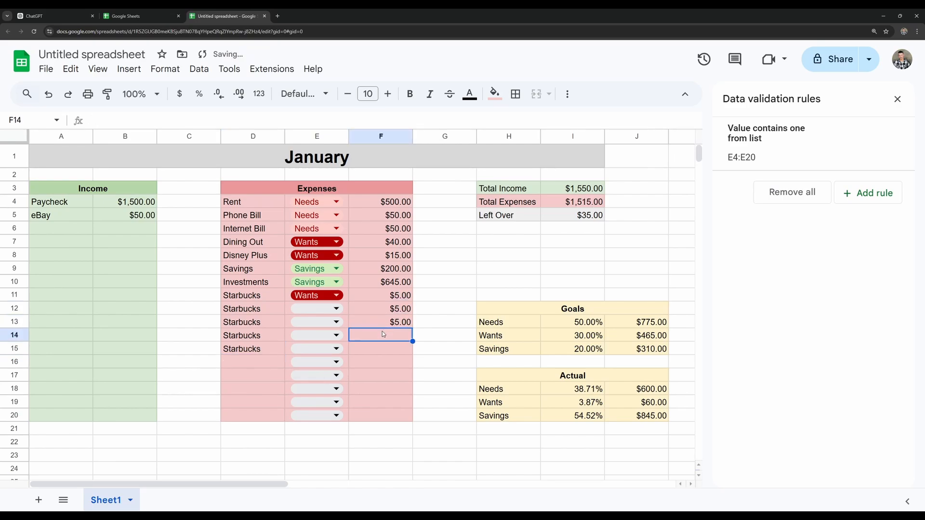
{"action": "type", "text": "5"}
{"action": "left_click", "coordinate": [394, 347]}
{"action": "type", "text": "5"}
{"action": "left_click", "coordinate": [396, 360]}
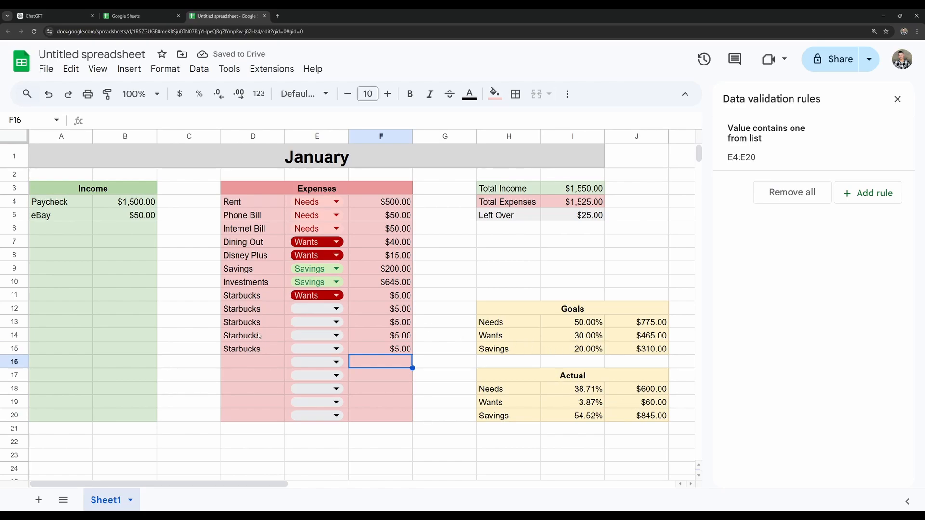
Step: Assign the Wants category to the four Starbucks expenses in E12:E15
{"action": "left_click", "coordinate": [308, 308]}
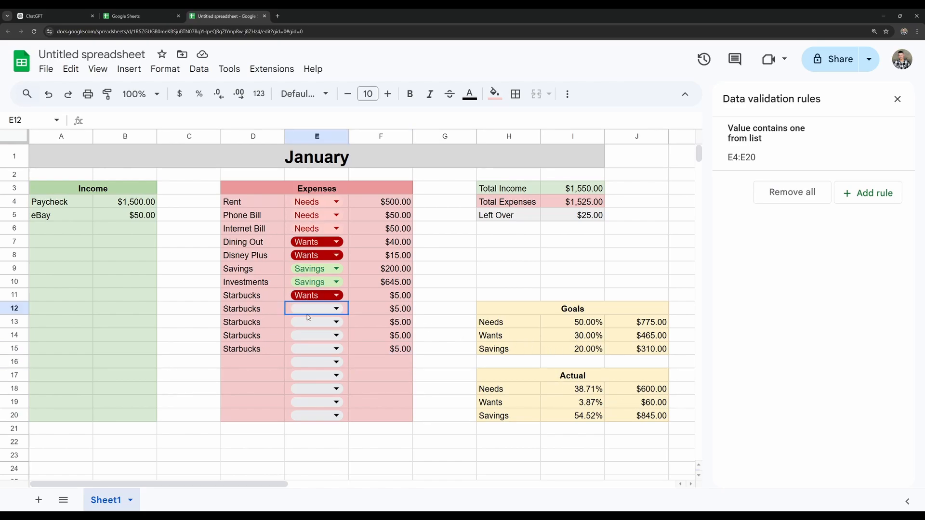
{"action": "left_click", "coordinate": [305, 345]}
{"action": "left_click", "coordinate": [309, 322]}
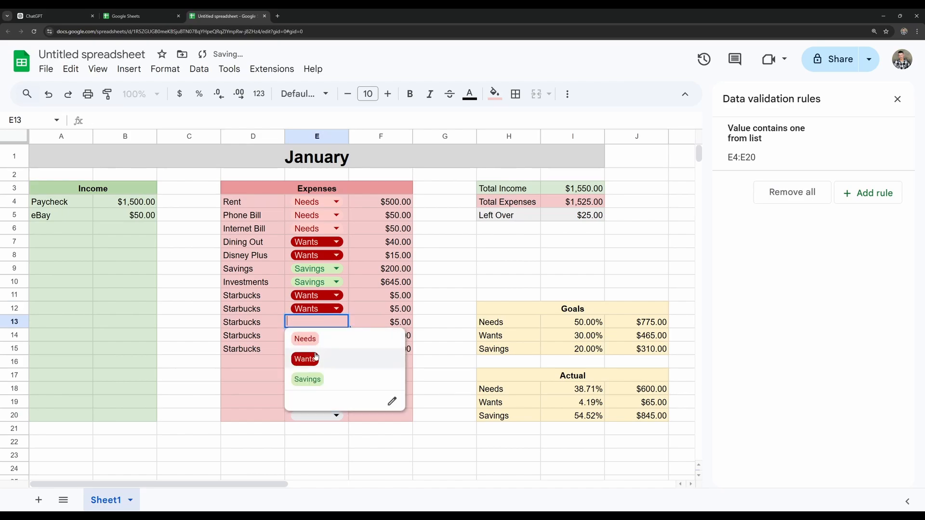
{"action": "left_click", "coordinate": [305, 357]}
{"action": "left_click", "coordinate": [318, 339]}
{"action": "left_click", "coordinate": [306, 371]}
{"action": "left_click", "coordinate": [316, 349]}
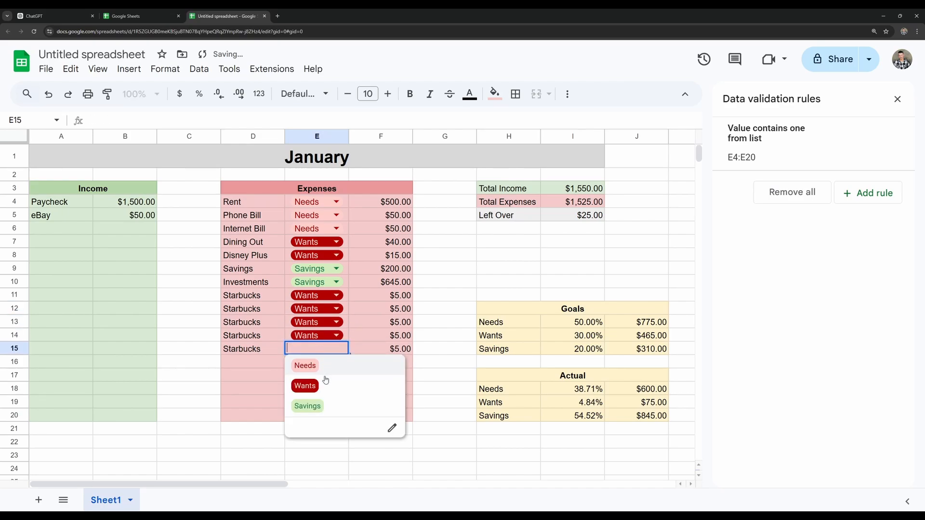
{"action": "left_click", "coordinate": [309, 384]}
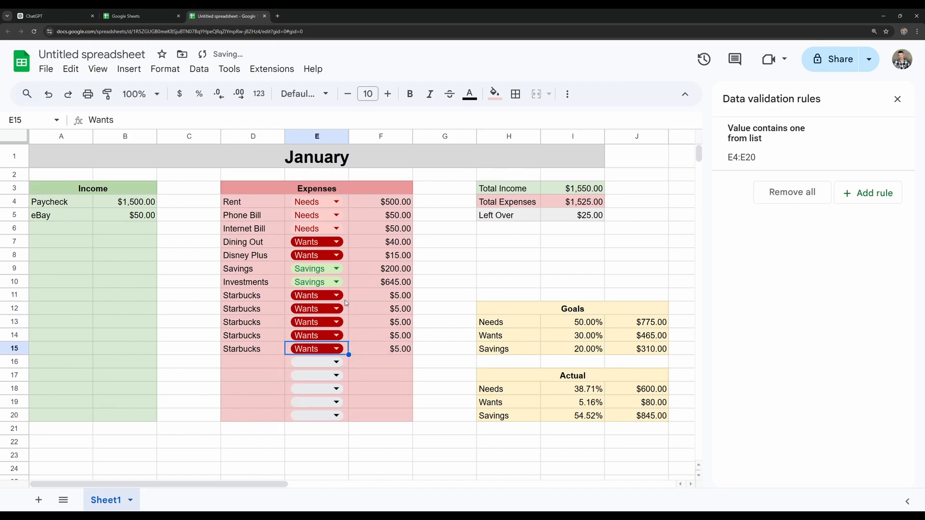